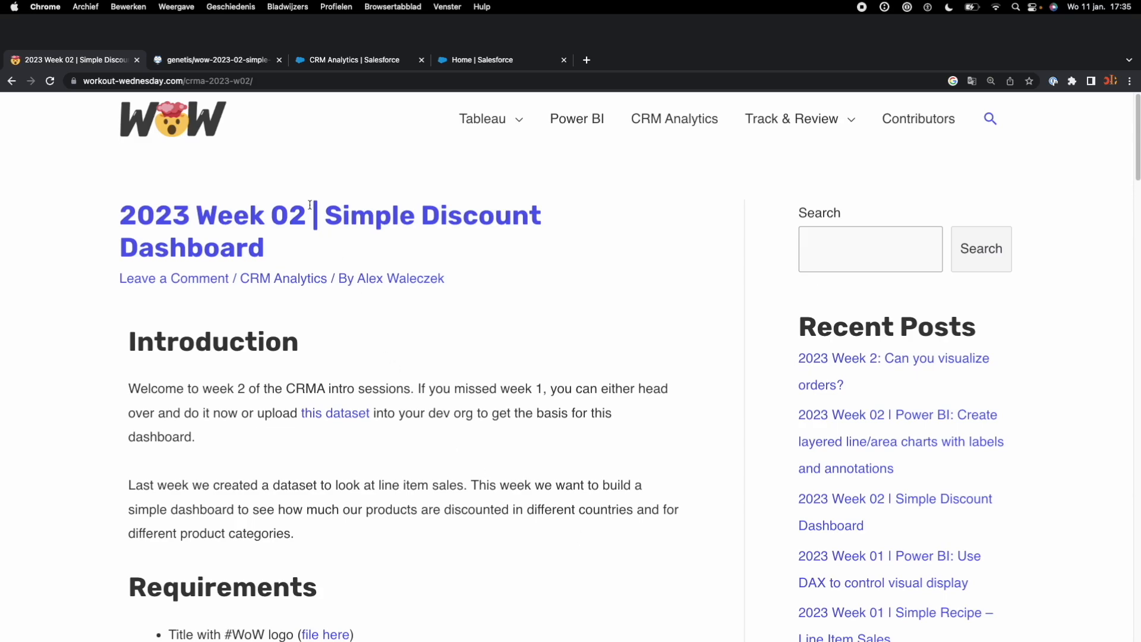
Step: Download Wow-2023-02-Data.csv from the data.world project and preview the downloaded file
{"action": "left_click_drag", "start_coordinate": [328, 212], "coordinate": [341, 240]}
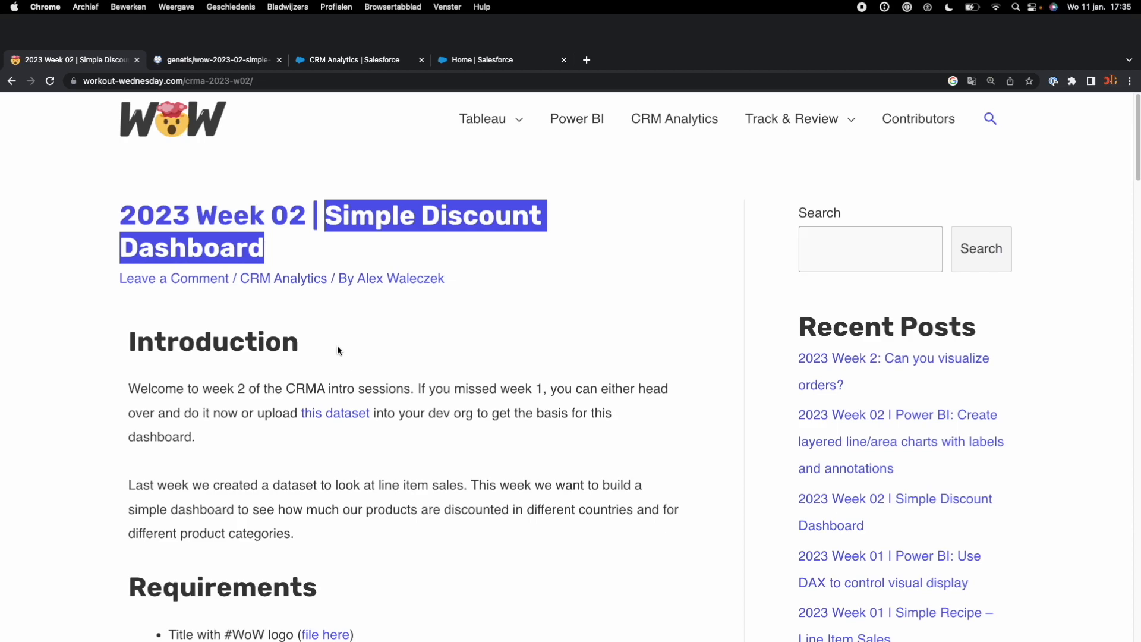
{"action": "left_click", "coordinate": [365, 354]}
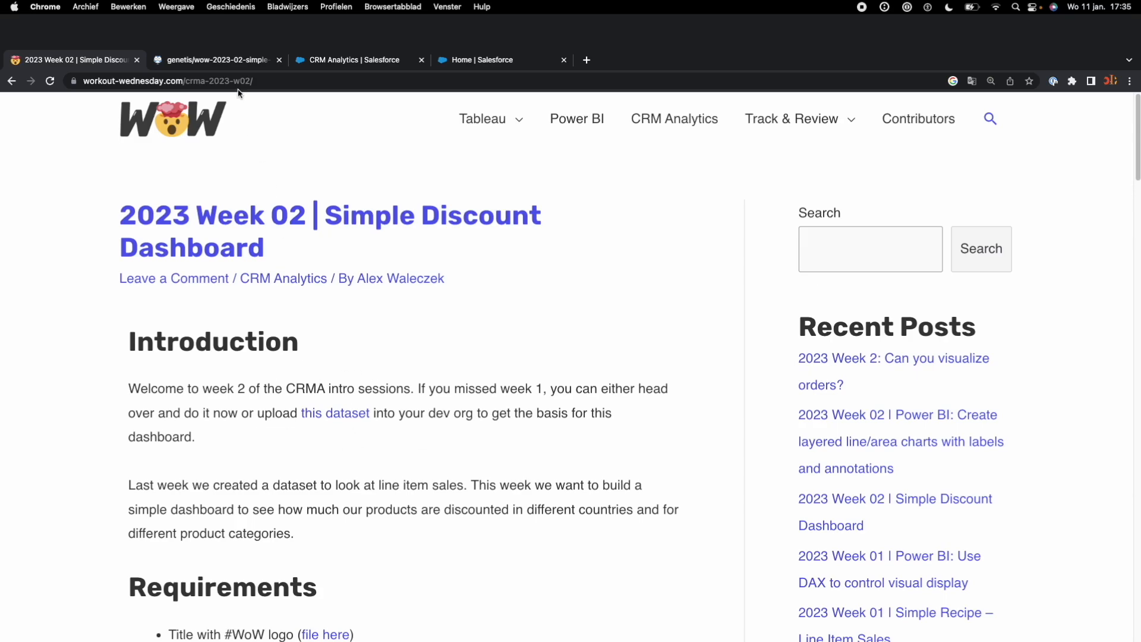
{"action": "left_click", "coordinate": [237, 65]}
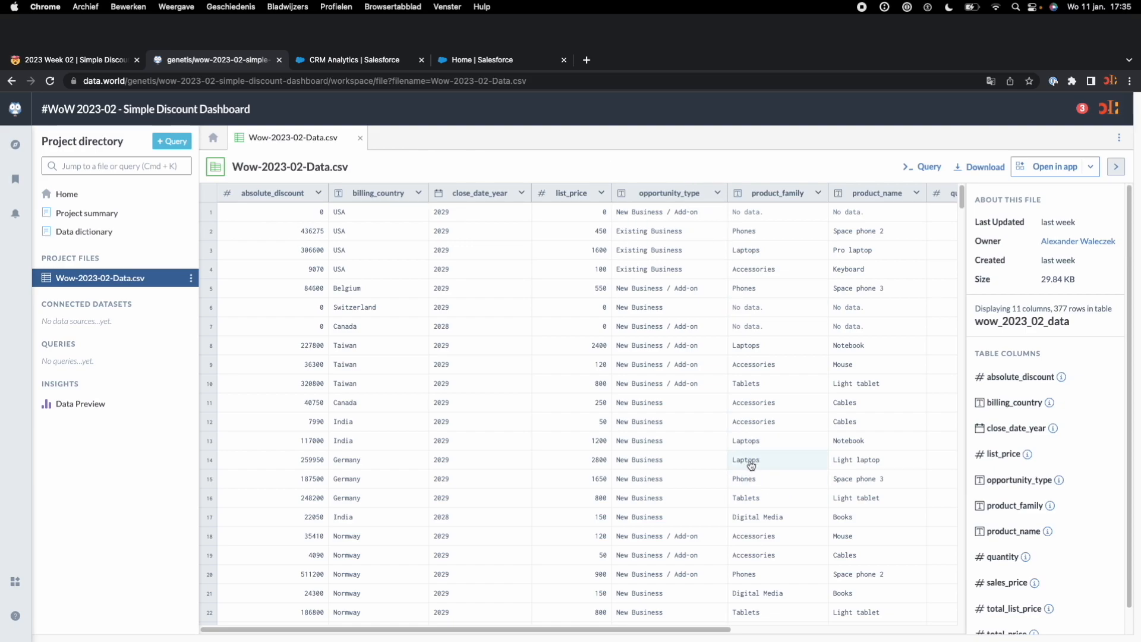
{"action": "left_click", "coordinate": [978, 170]}
{"action": "left_click", "coordinate": [963, 190]}
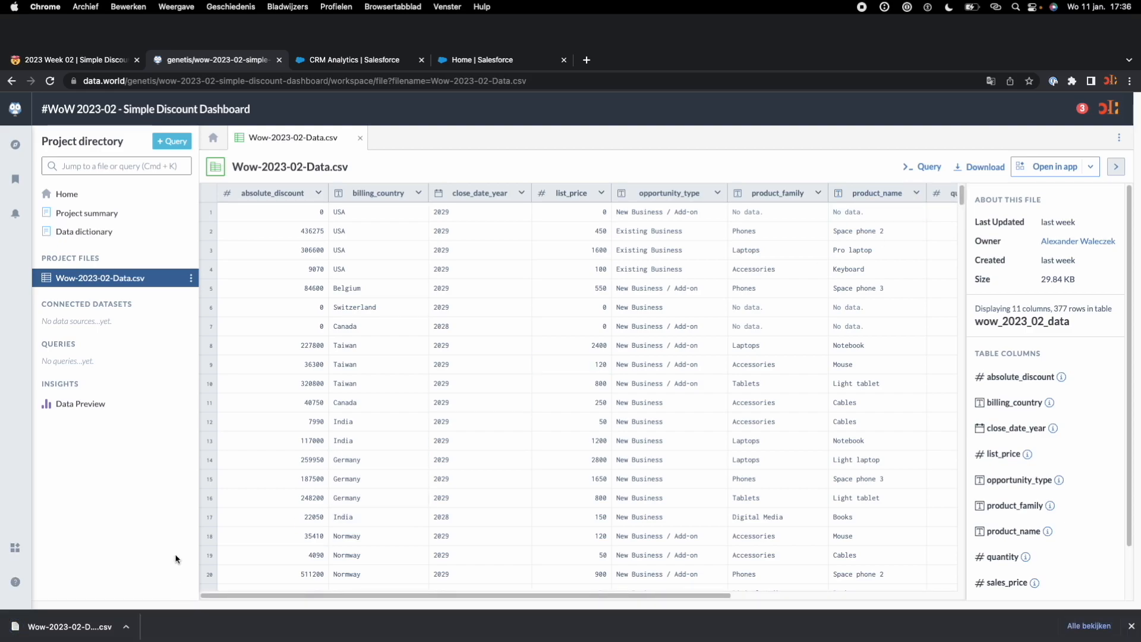
{"action": "left_click", "coordinate": [125, 629]}
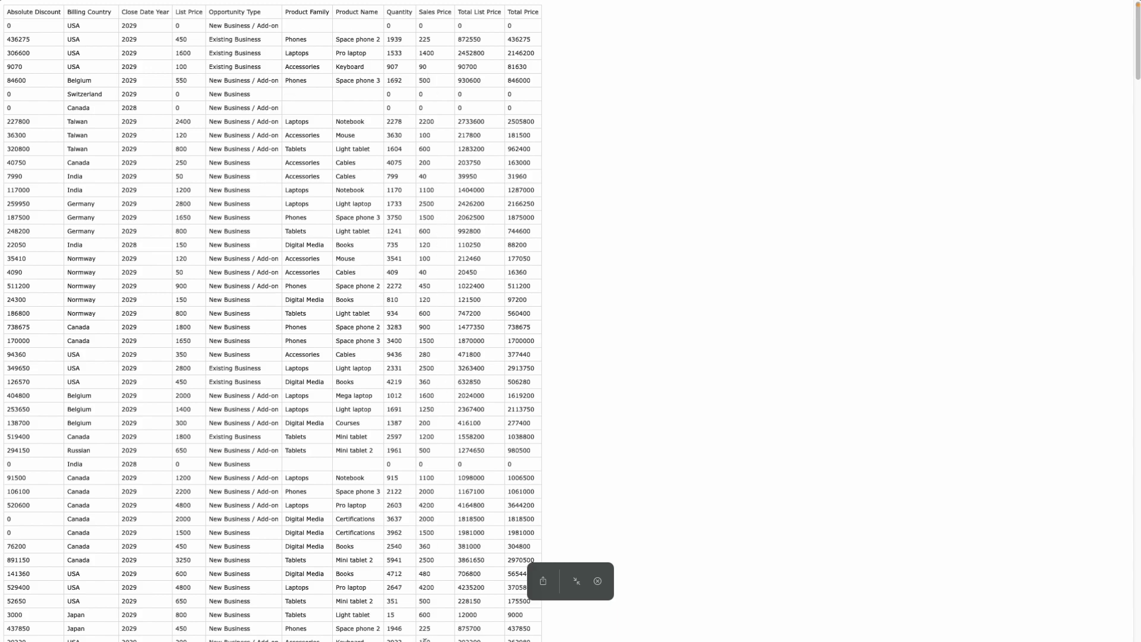
{"action": "key", "text": "Escape"}
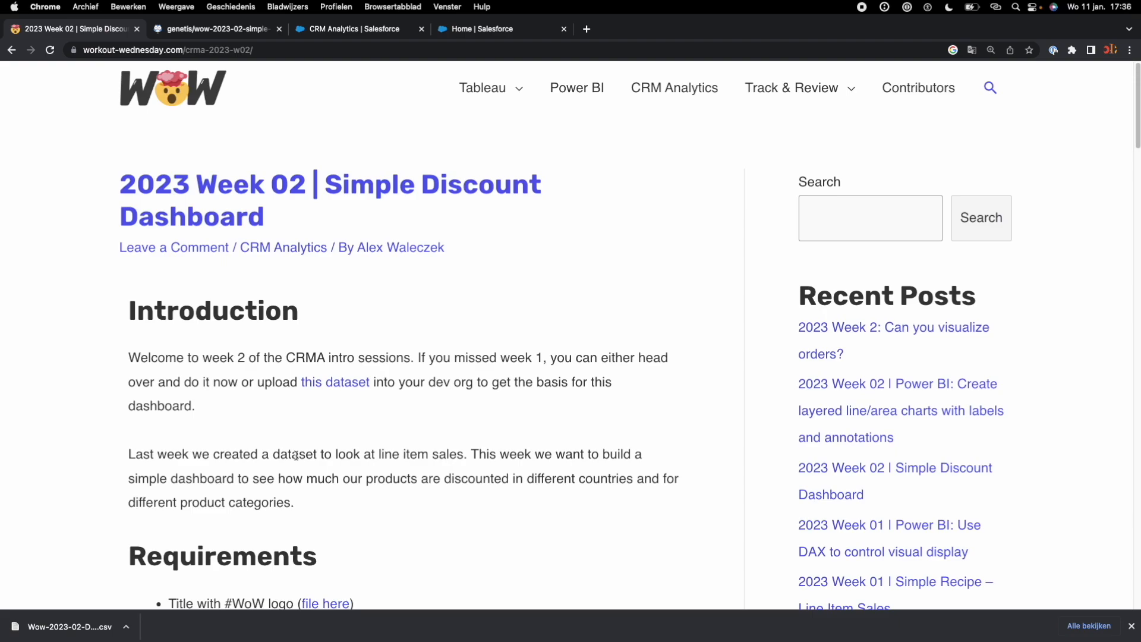
Step: Read the challenge page's introduction and requirements, including the requirement for a title with the #WoW logo
{"action": "scroll", "coordinate": [295, 455], "scroll_direction": "down", "scroll_amount": 5}
{"action": "left_click_drag", "start_coordinate": [131, 240], "coordinate": [318, 245]}
{"action": "left_click_drag", "start_coordinate": [169, 290], "coordinate": [291, 292]}
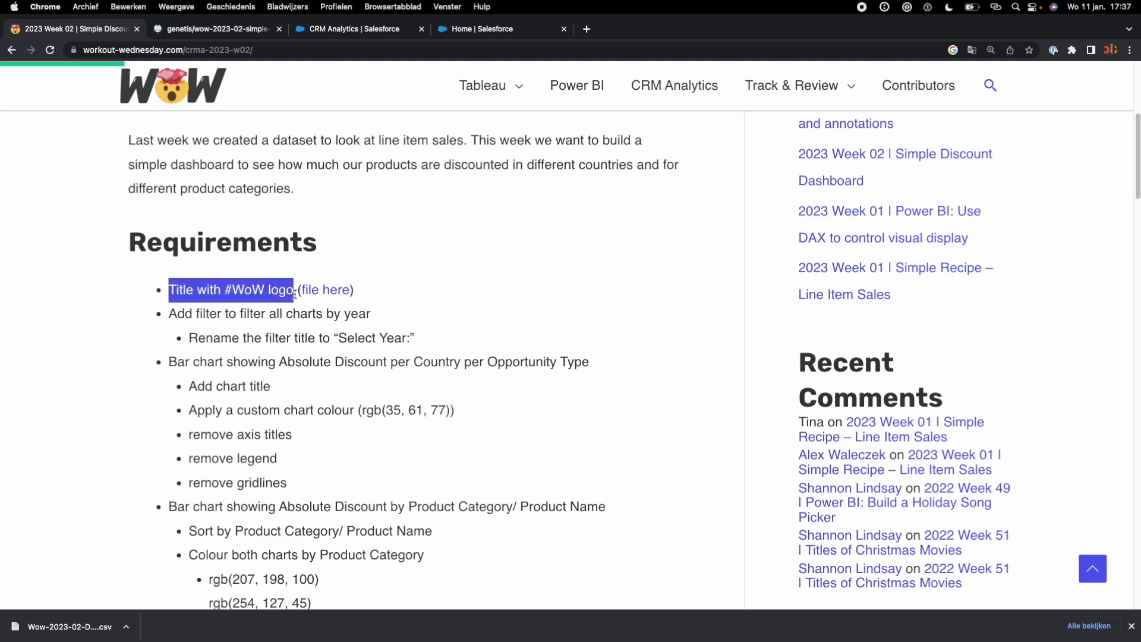
{"action": "scroll", "coordinate": [295, 297], "scroll_direction": "up", "scroll_amount": 2}
{"action": "scroll", "coordinate": [296, 305], "scroll_direction": "up", "scroll_amount": 1}
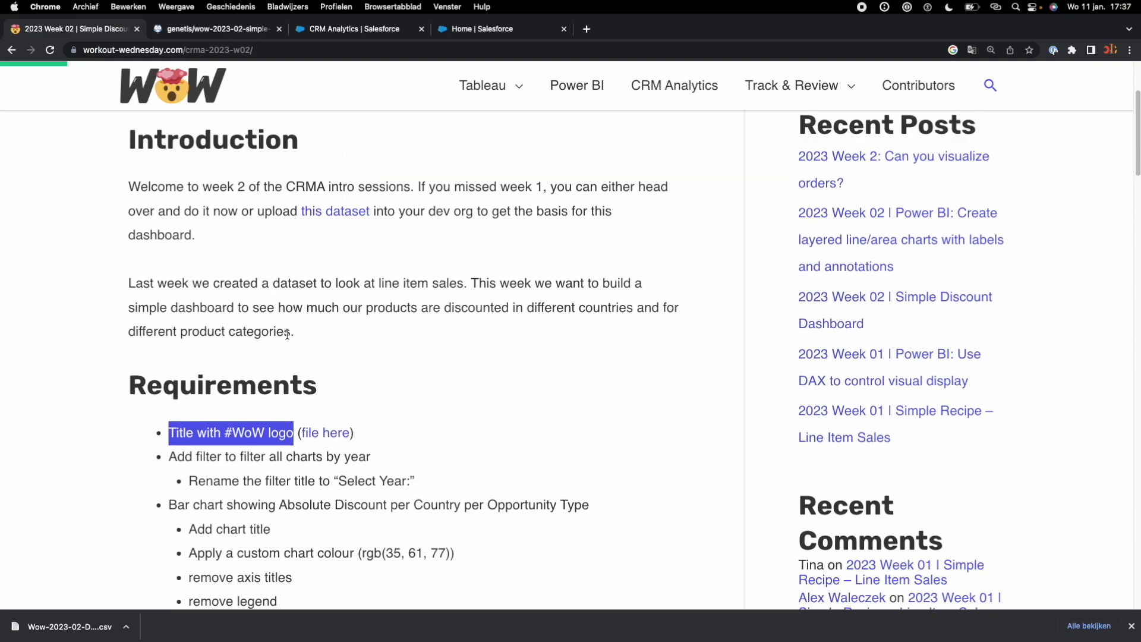
Step: Open Analytics Studio from the list of apps on the Salesforce Setup page
{"action": "left_click", "coordinate": [369, 31]}
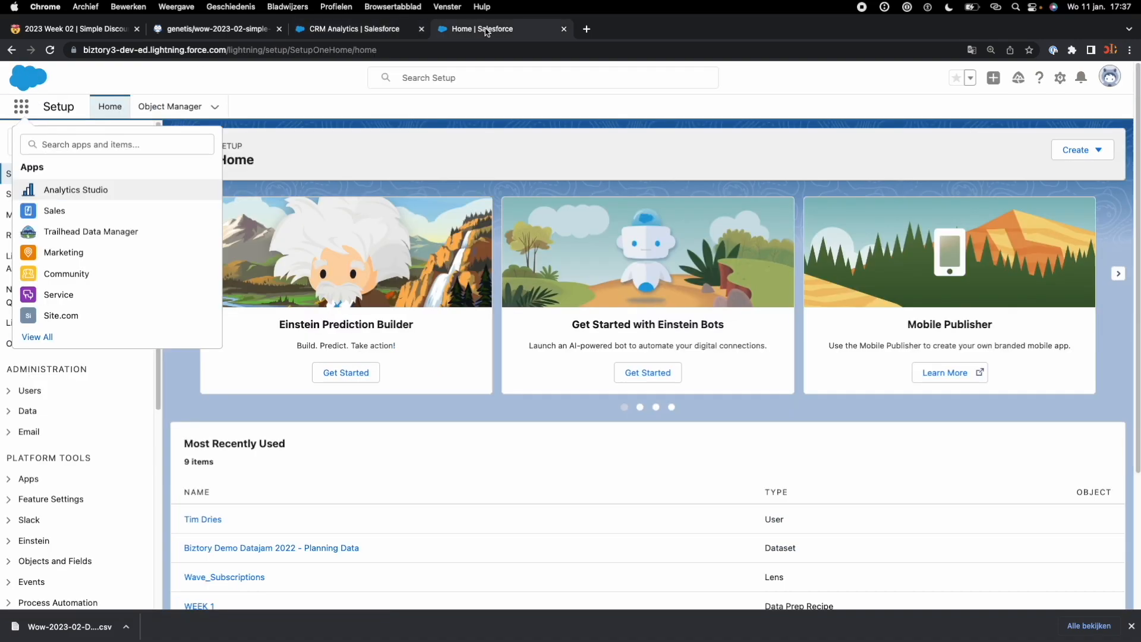
{"action": "left_click", "coordinate": [478, 29]}
{"action": "left_click", "coordinate": [26, 118]}
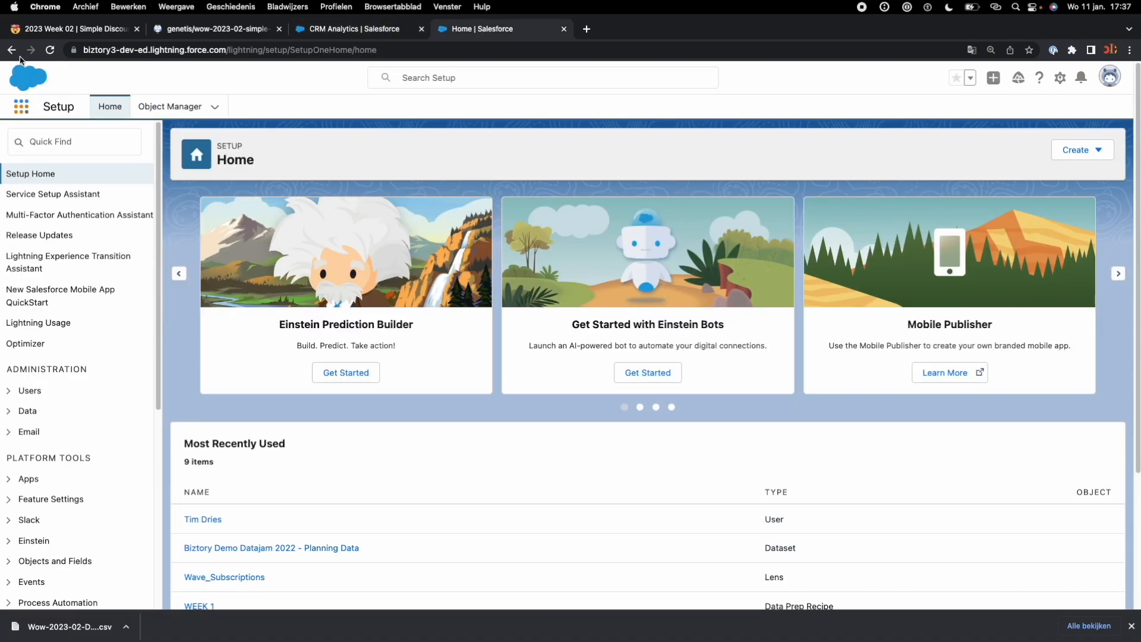
{"action": "left_click", "coordinate": [23, 109]}
{"action": "left_click", "coordinate": [95, 191]}
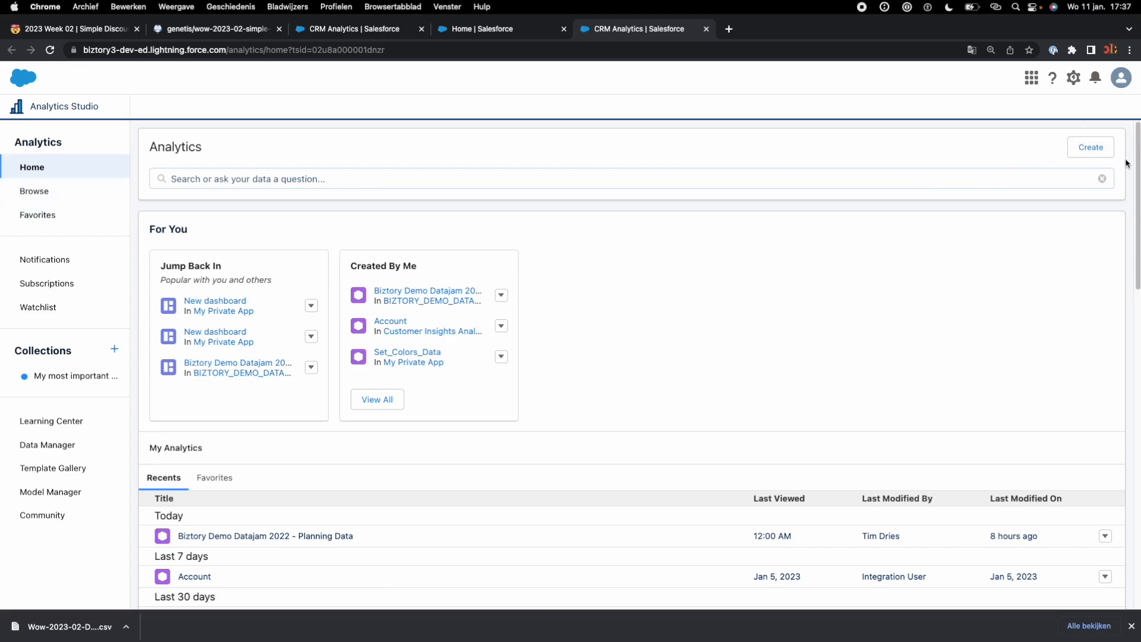
Step: Start a new dataset from a CSV file and choose Wow-2023-02-Data.csv from the Downloads folder as its source
{"action": "left_click", "coordinate": [1105, 150]}
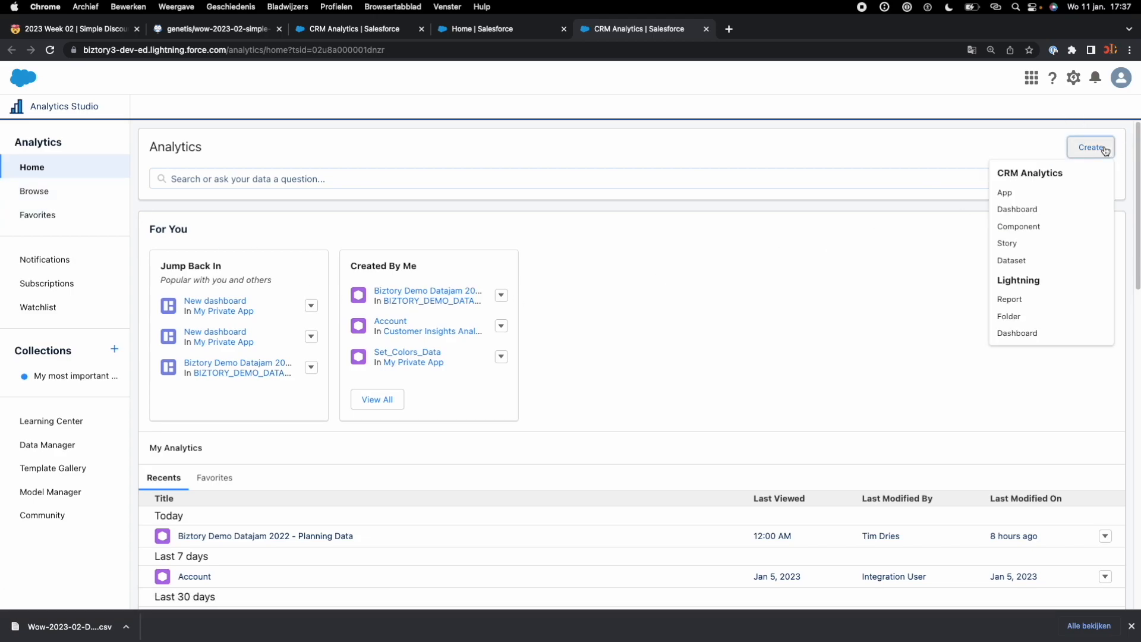
{"action": "left_click", "coordinate": [1013, 262]}
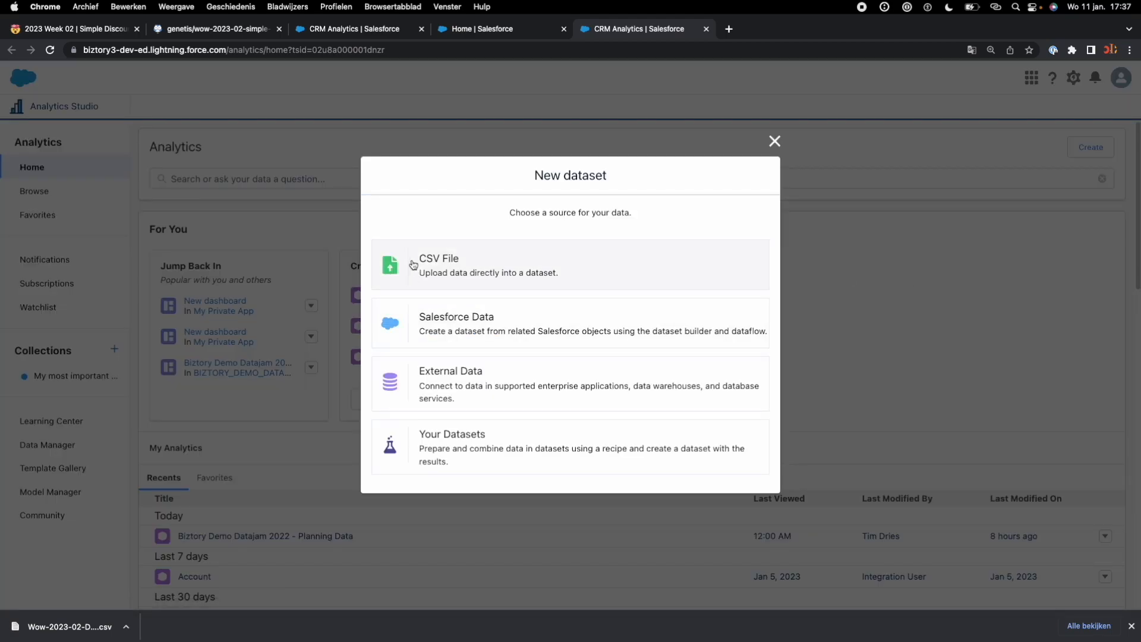
{"action": "left_click", "coordinate": [464, 262]}
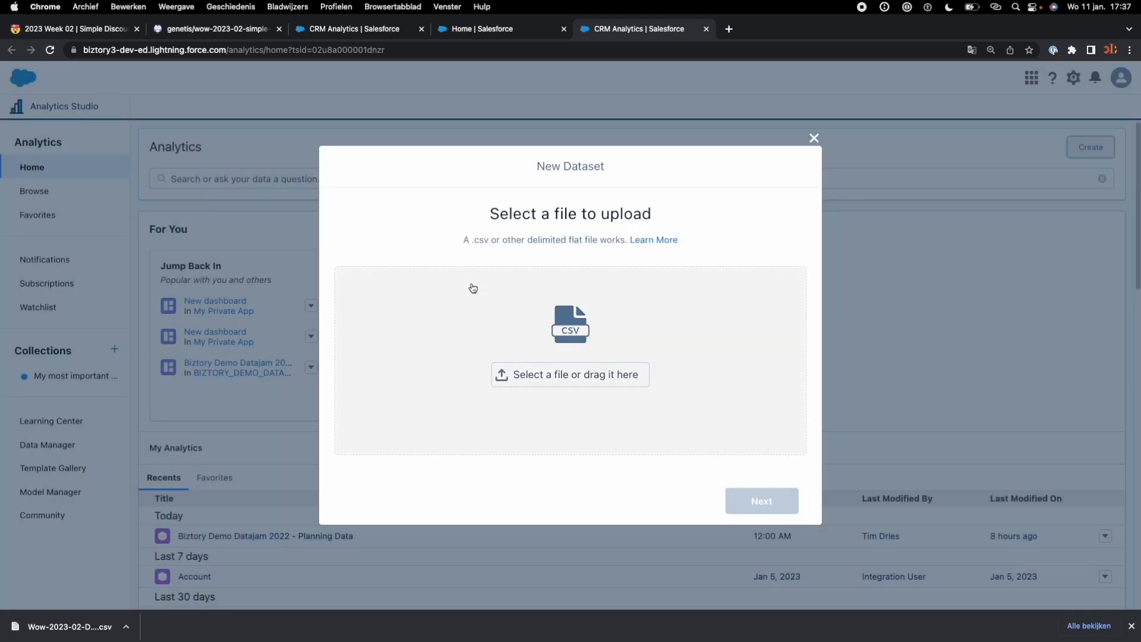
{"action": "left_click", "coordinate": [564, 375]}
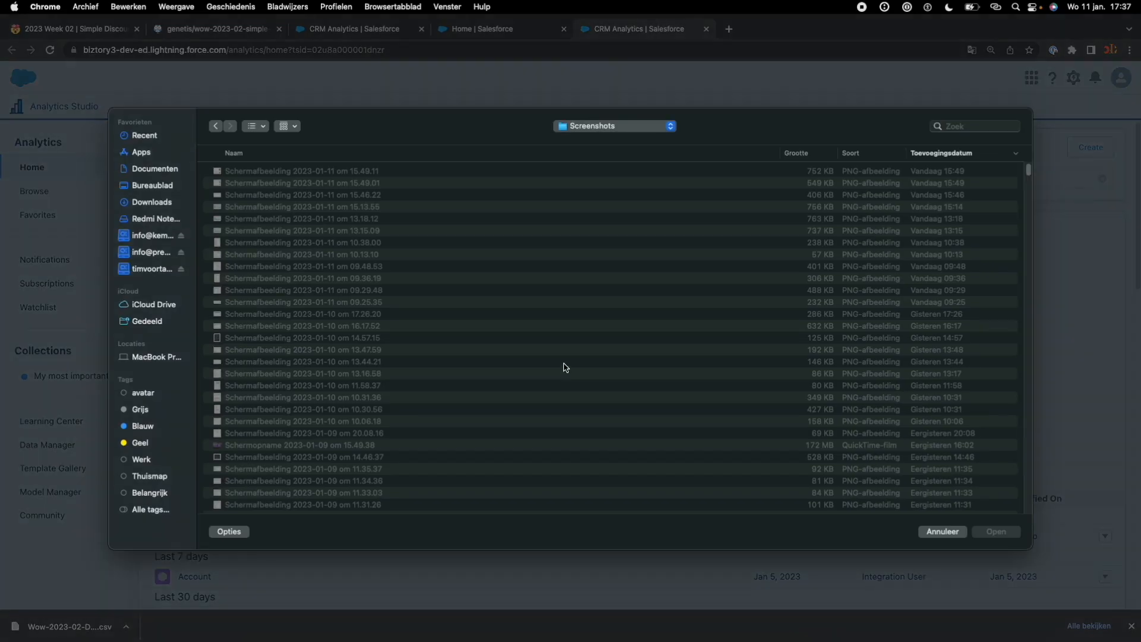
{"action": "left_click", "coordinate": [167, 203]}
{"action": "left_click", "coordinate": [257, 174]}
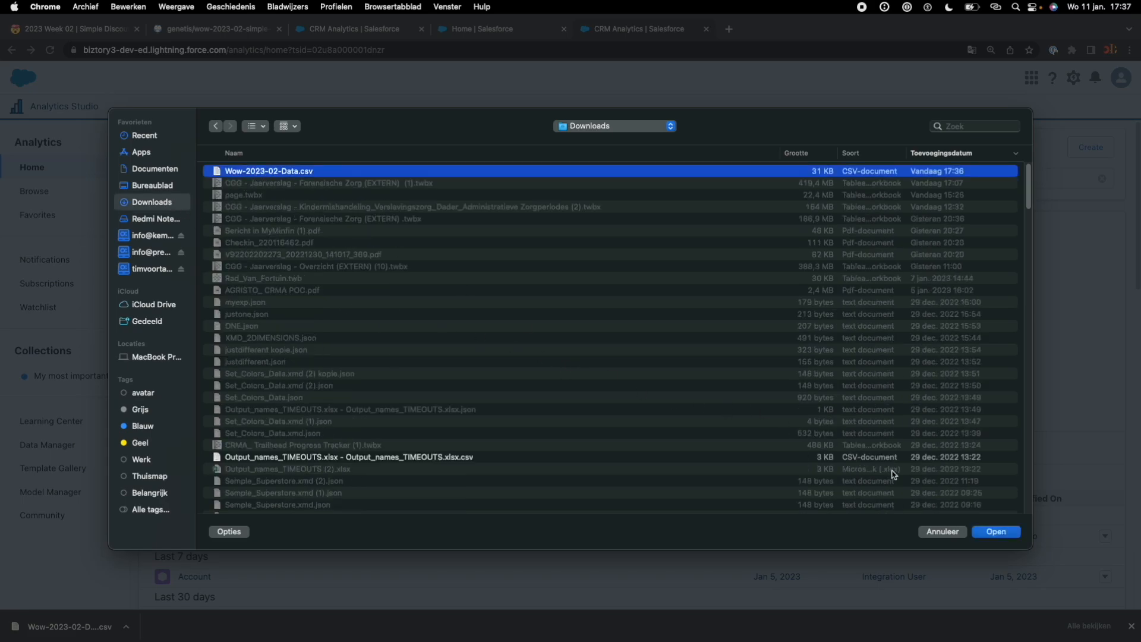
{"action": "left_click", "coordinate": [985, 532]}
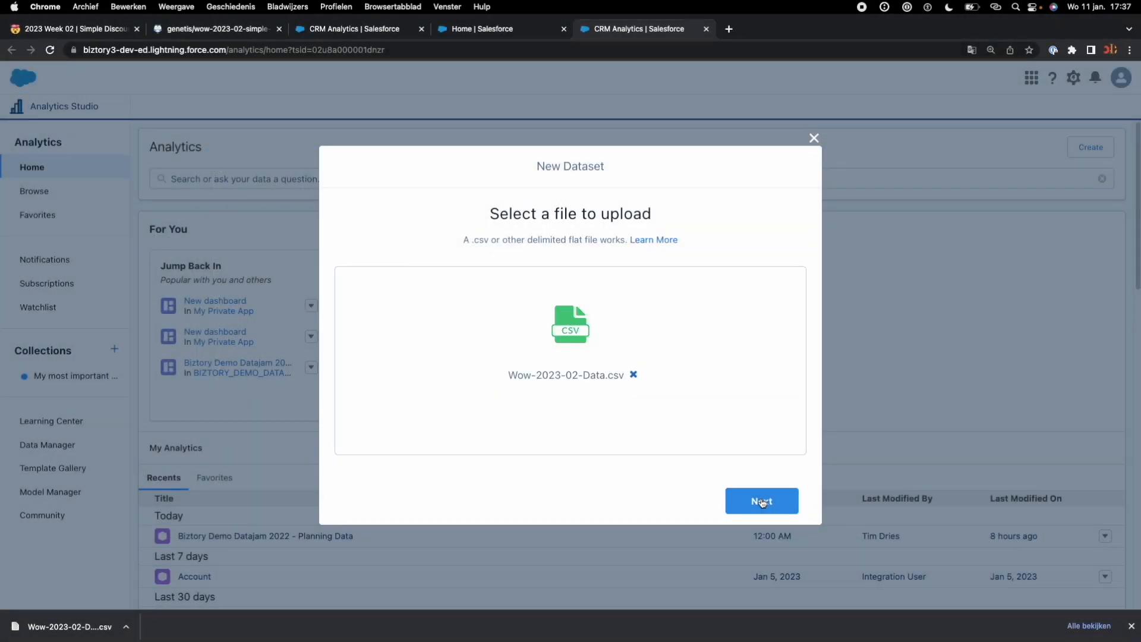
{"action": "left_click", "coordinate": [764, 503]}
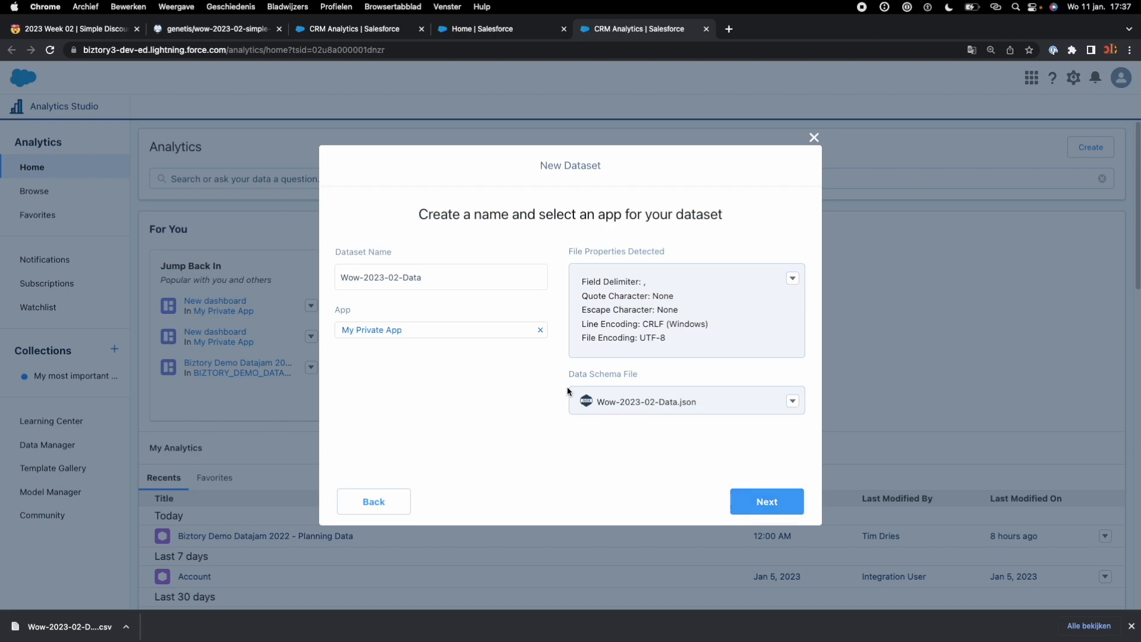
Step: Keep the dataset name Wow-2023-02-Data in My Private App, review the field columns, and upload the file
{"action": "left_click", "coordinate": [745, 512]}
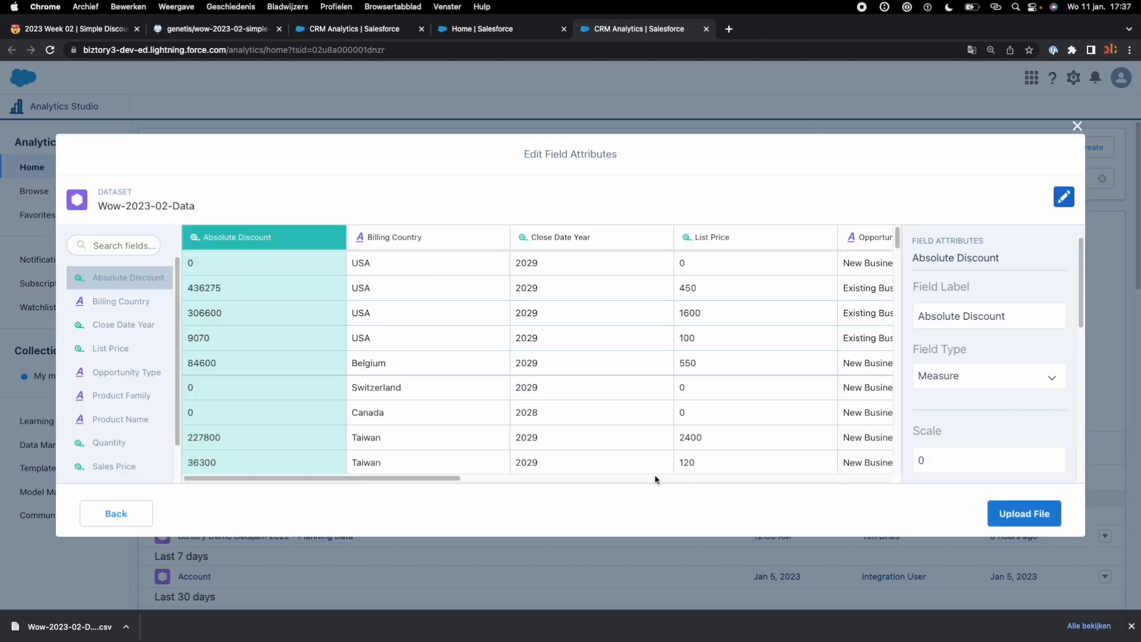
{"action": "left_click_drag", "start_coordinate": [426, 479], "coordinate": [404, 499]}
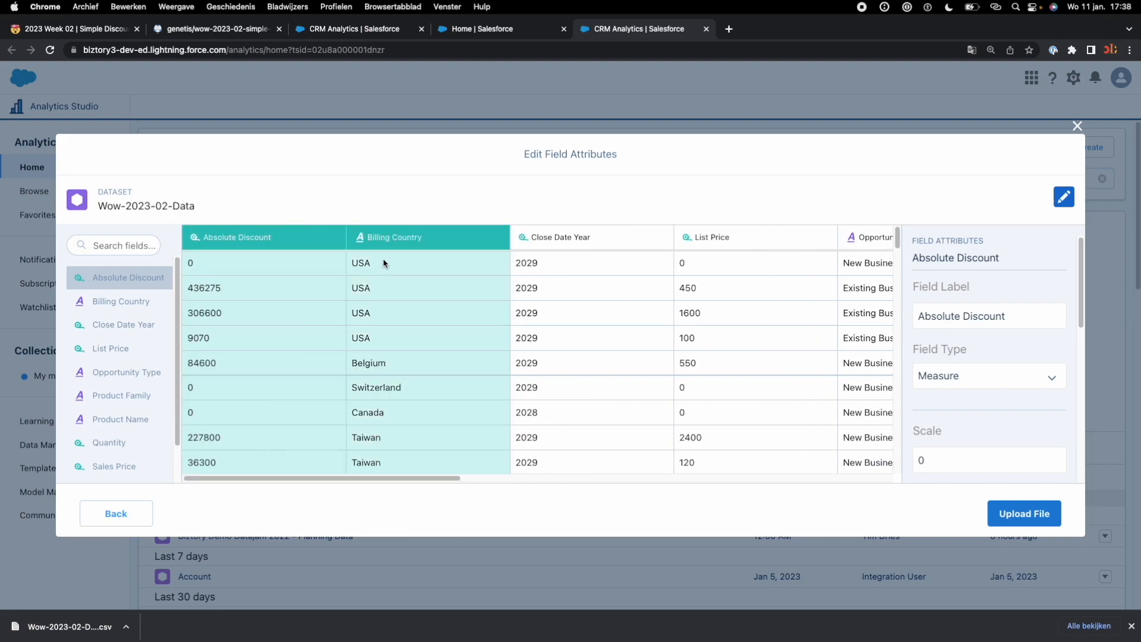
{"action": "left_click_drag", "start_coordinate": [427, 477], "coordinate": [889, 484]}
{"action": "left_click", "coordinate": [1024, 514]}
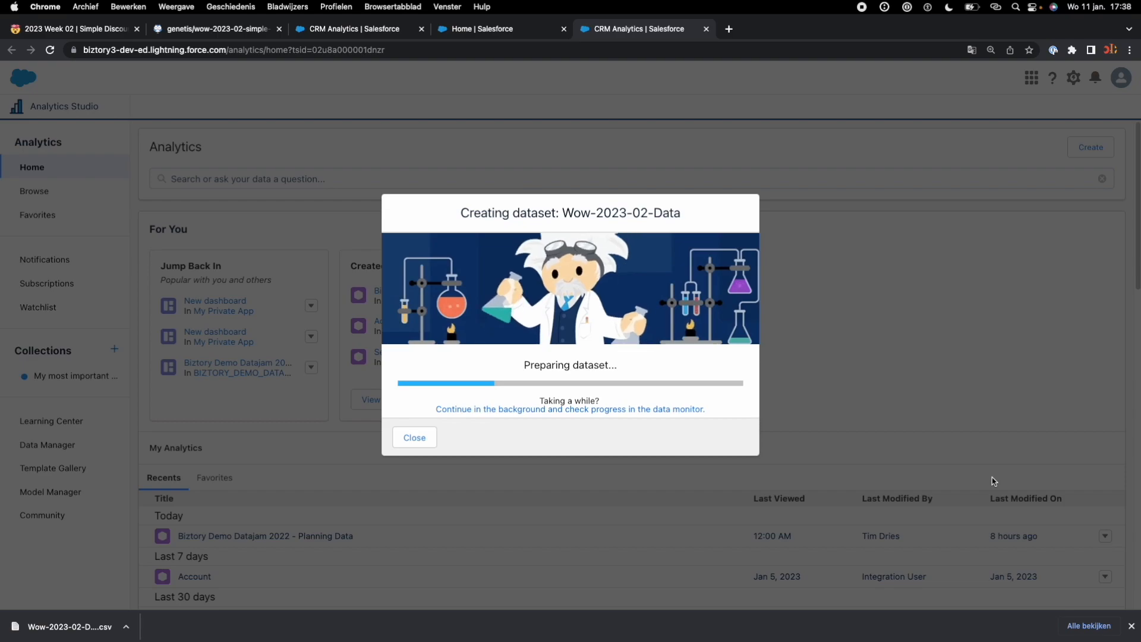
{"action": "left_click", "coordinate": [1132, 626]}
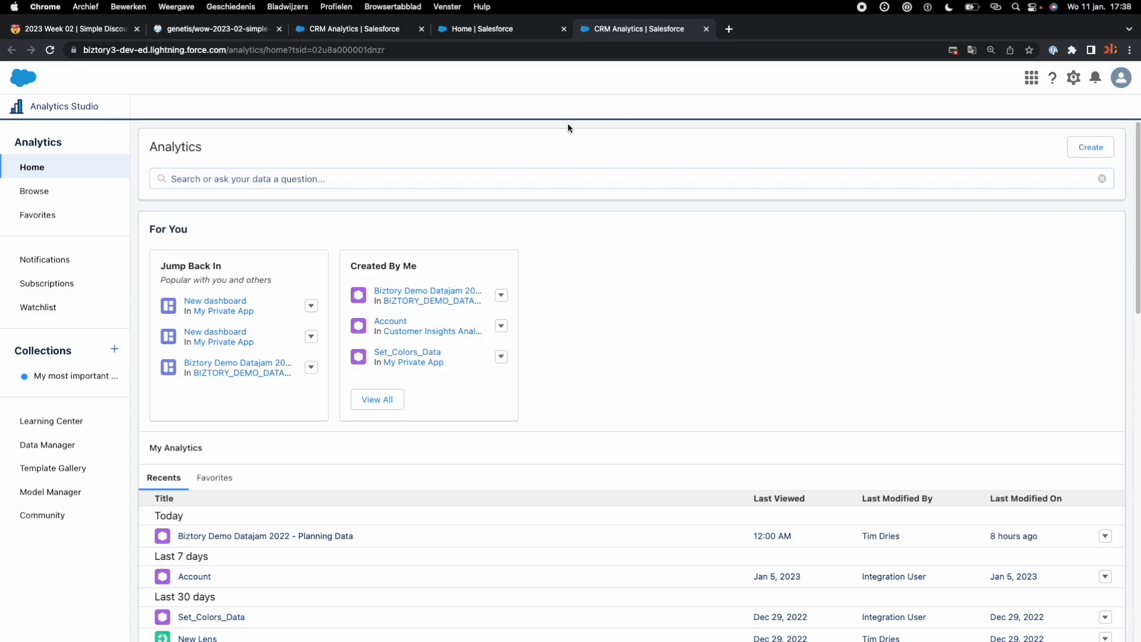
Step: Open the Wow-2023-02-Data dataset as a lens and clip its query to a new dashboard
{"action": "left_click", "coordinate": [79, 186]}
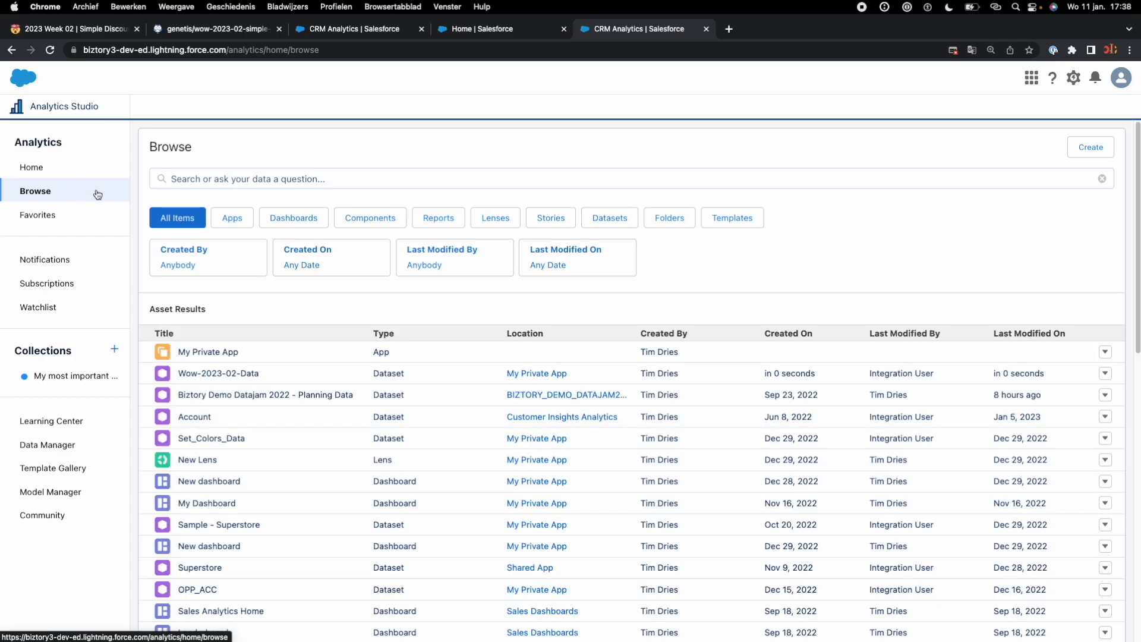
{"action": "left_click", "coordinate": [609, 218]}
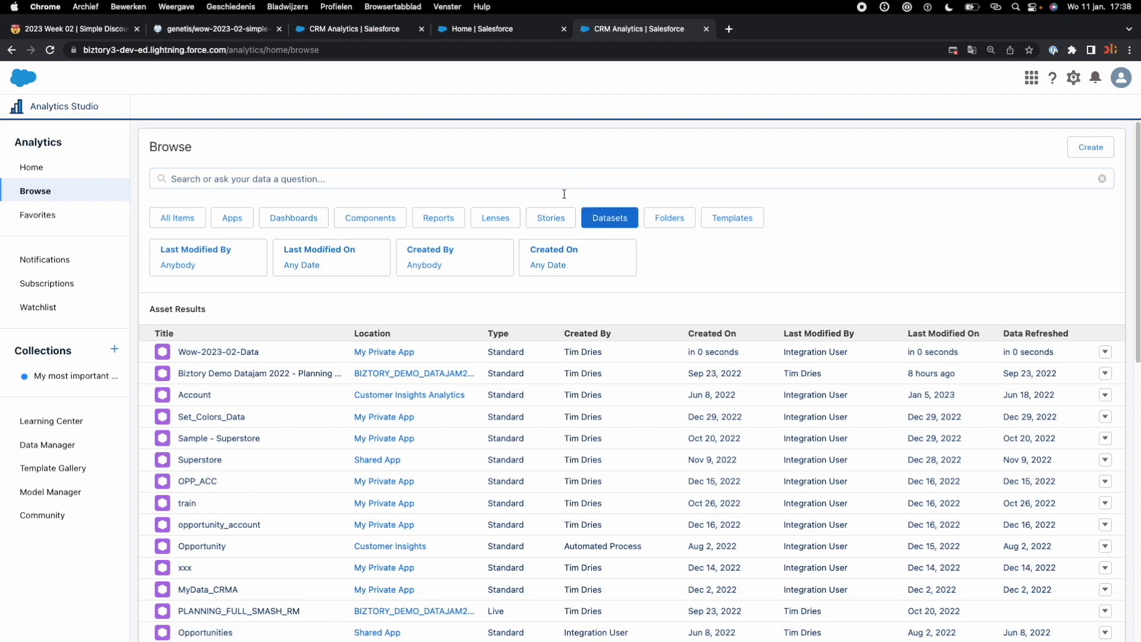
{"action": "left_click", "coordinate": [216, 353]}
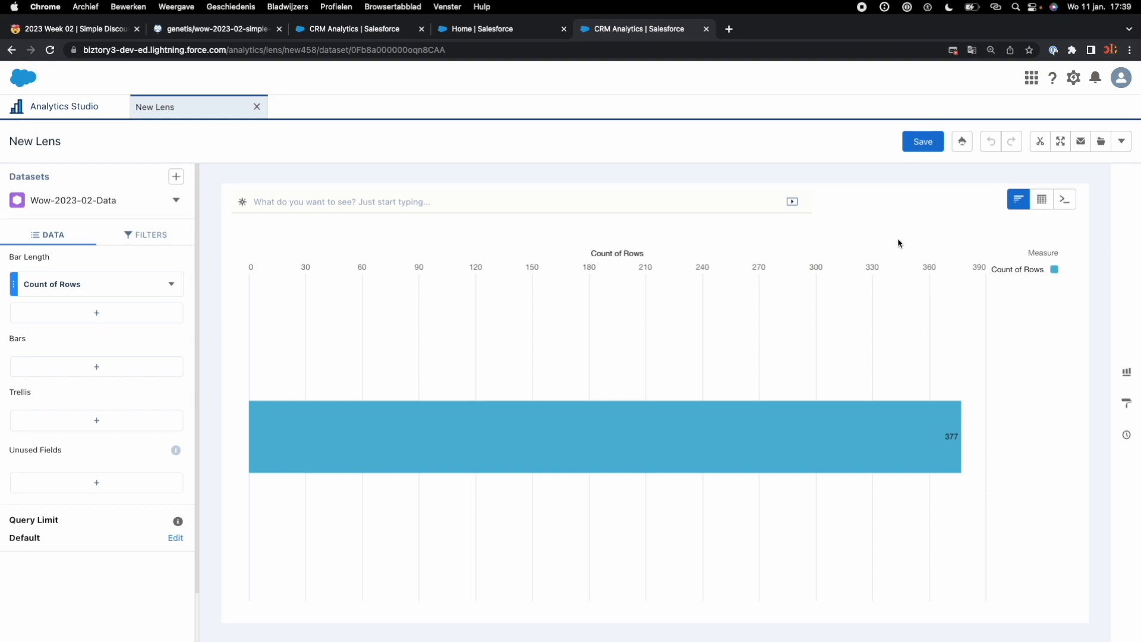
{"action": "left_click", "coordinate": [1044, 143]}
{"action": "left_click", "coordinate": [1034, 229]}
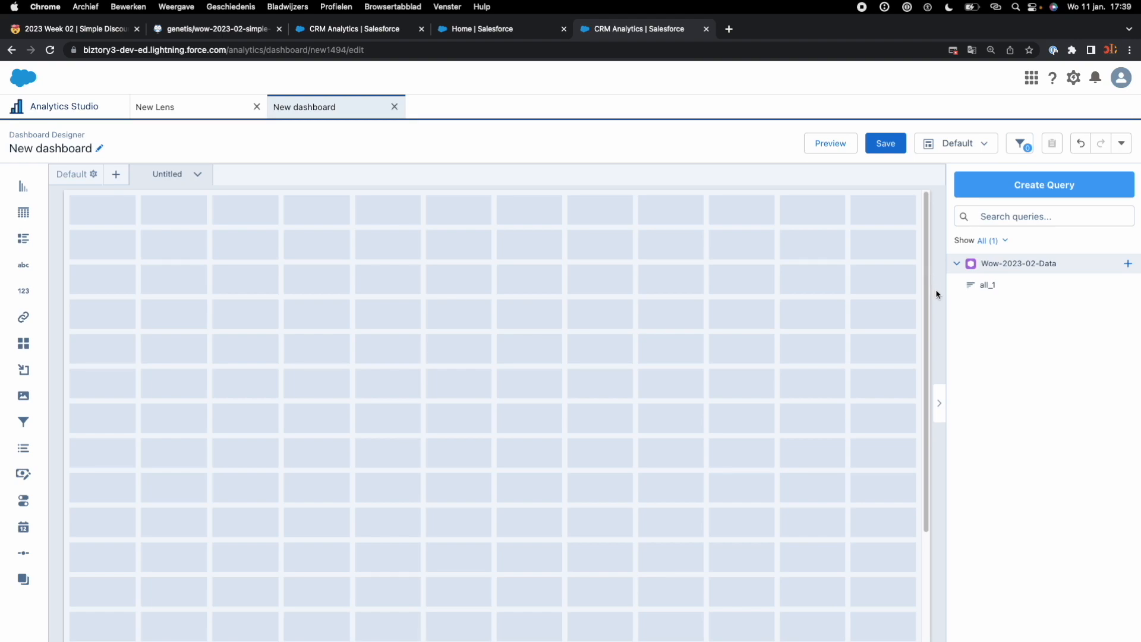
Step: Copy the challenge page's title and rename the new dashboard as "2023 Week 02 | Simple Discount Dashboard"
{"action": "left_click", "coordinate": [504, 34]}
{"action": "left_click", "coordinate": [111, 29]}
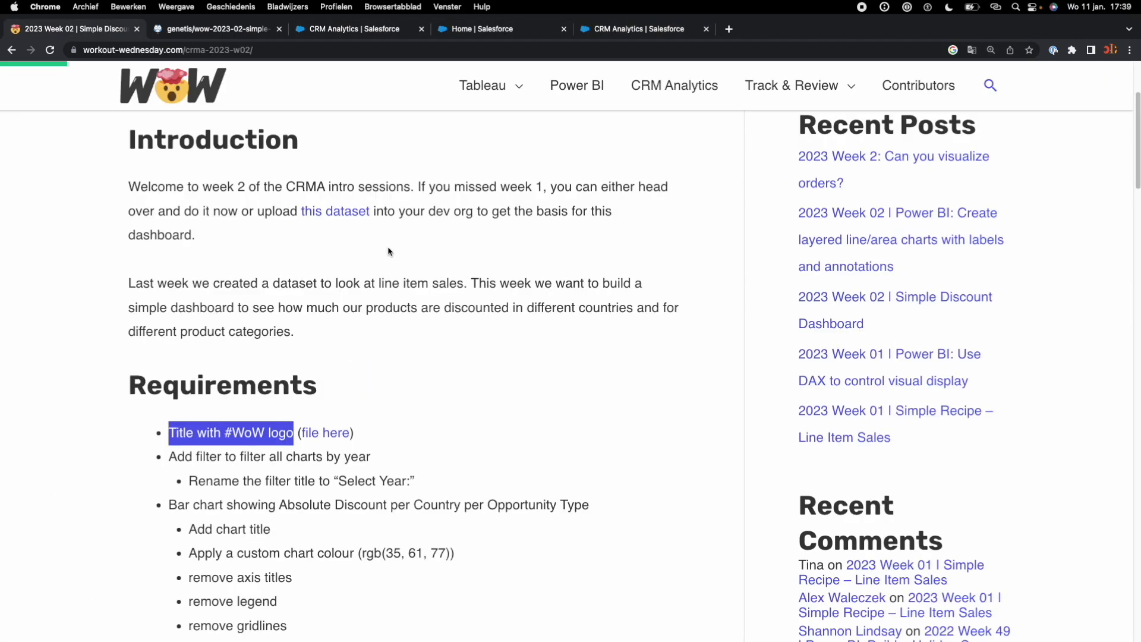
{"action": "scroll", "coordinate": [389, 255], "scroll_direction": "up", "scroll_amount": 3}
{"action": "left_click_drag", "start_coordinate": [290, 216], "coordinate": [124, 185]}
{"action": "key", "text": "super+c"}
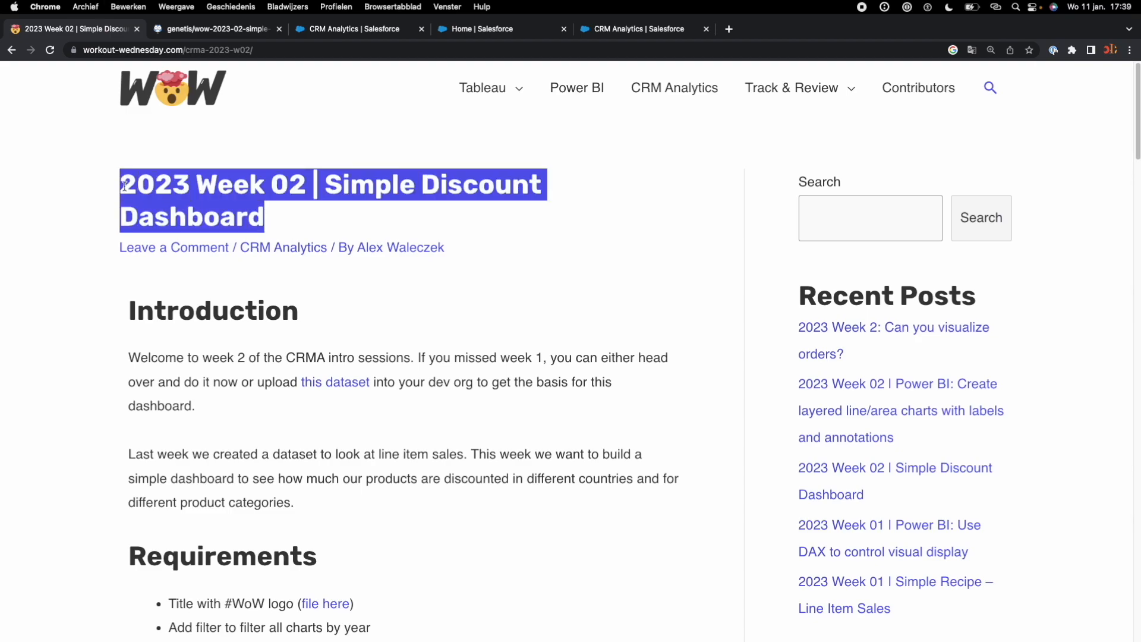
{"action": "left_click", "coordinate": [654, 30]}
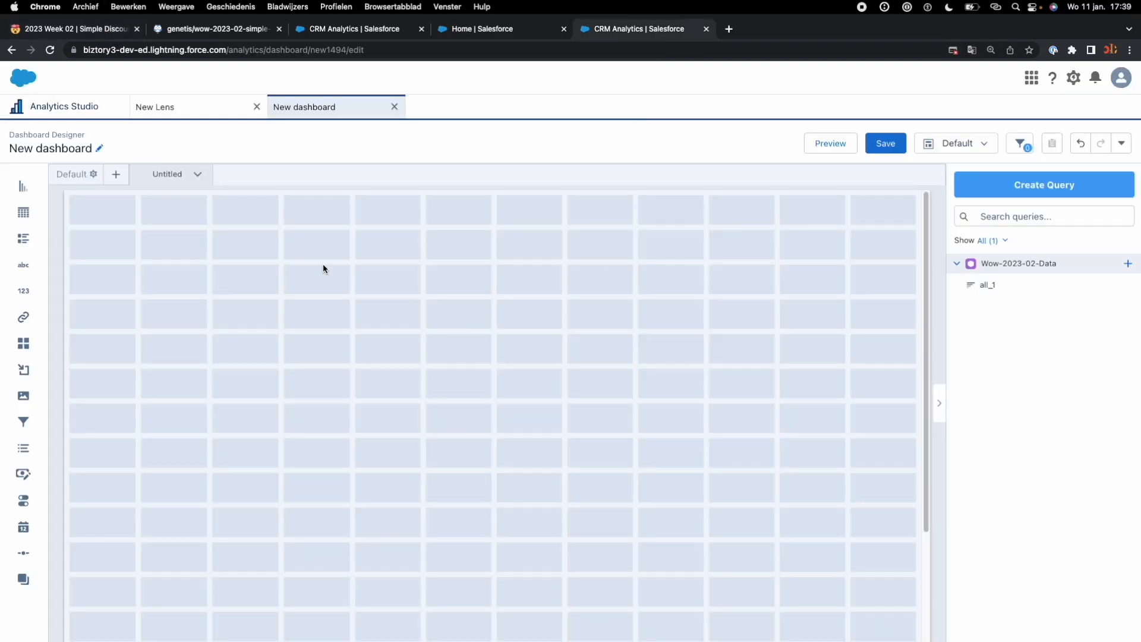
{"action": "left_click", "coordinate": [54, 144]}
{"action": "key", "text": "super+a"}
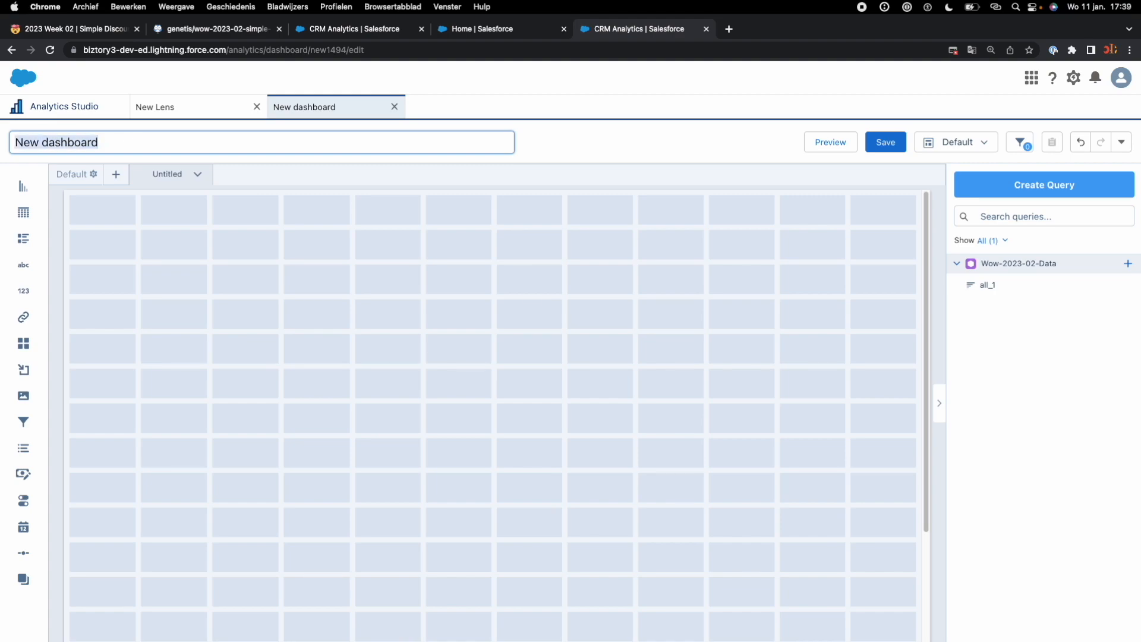
{"action": "key", "text": "super+v"}
{"action": "key", "text": "Return"}
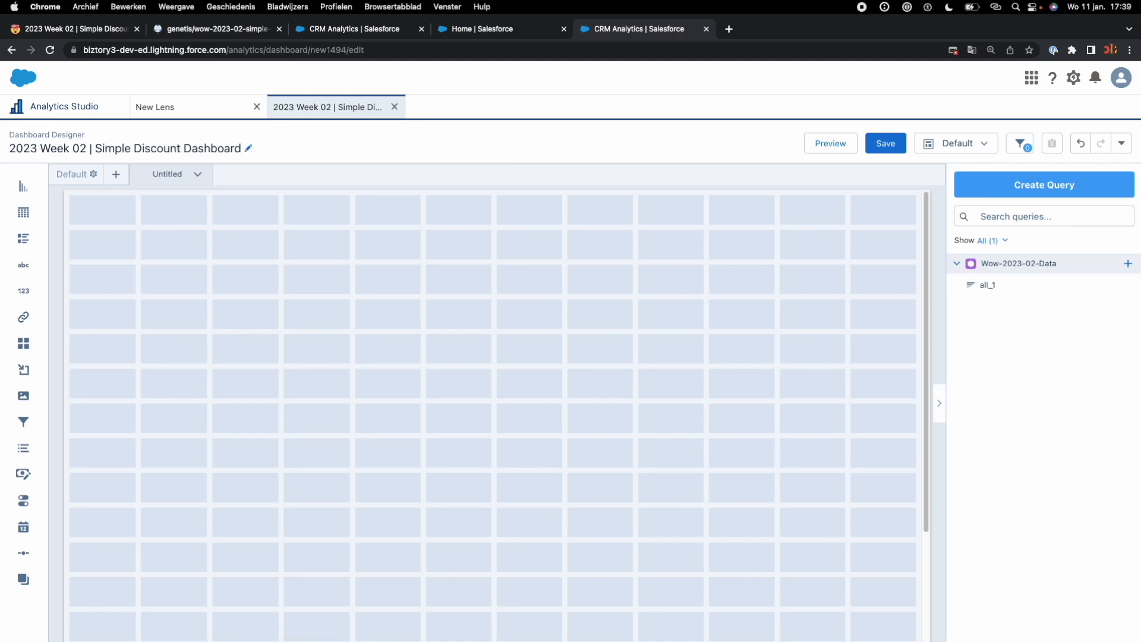
Step: Save the dashboard in My Private App without a description
{"action": "left_click", "coordinate": [886, 145]}
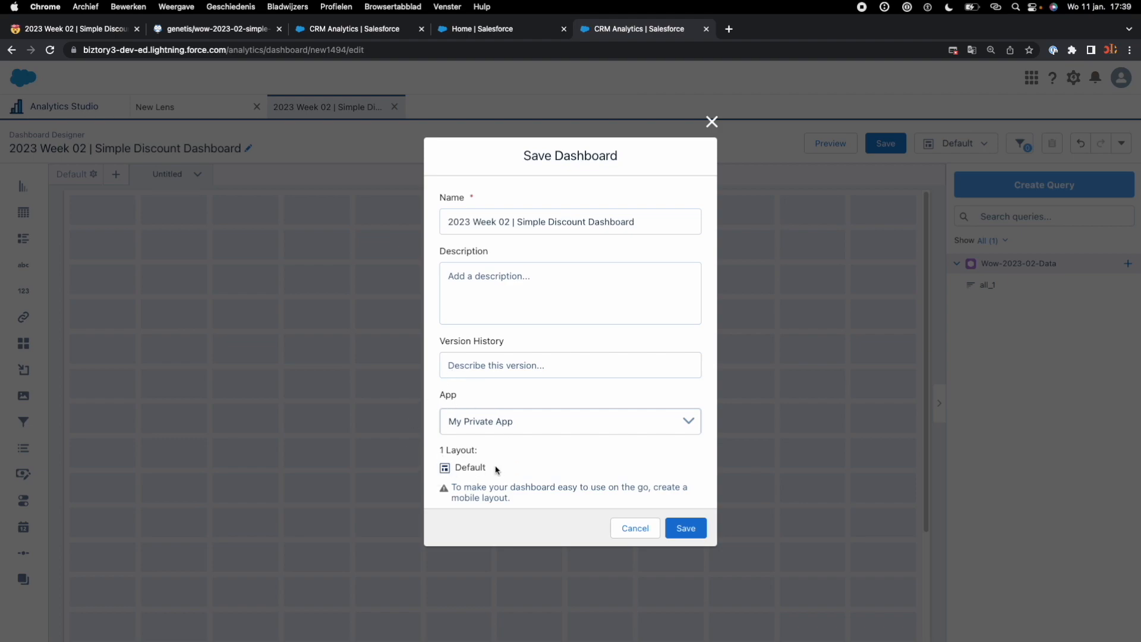
{"action": "left_click", "coordinate": [502, 282]}
{"action": "left_click", "coordinate": [683, 527]}
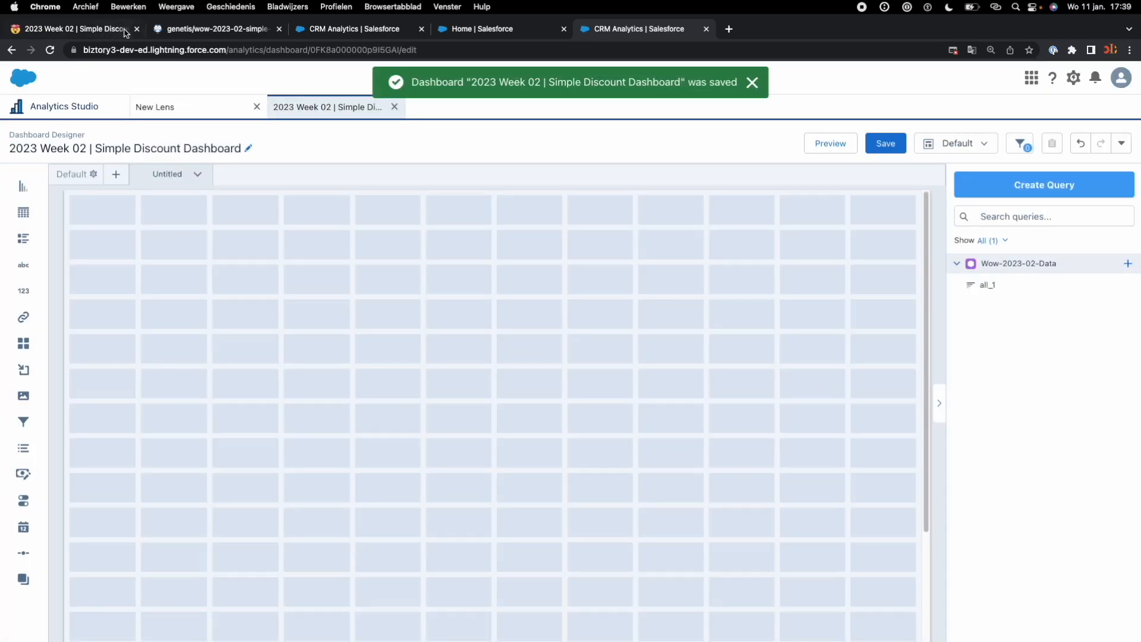
Step: Read the title requirement on the challenge page and save the site's WoW logo to Downloads as wow2020_logo (1)
{"action": "left_click", "coordinate": [98, 29]}
{"action": "scroll", "coordinate": [335, 472], "scroll_direction": "down", "scroll_amount": 3}
{"action": "scroll", "coordinate": [336, 471], "scroll_direction": "down", "scroll_amount": 2}
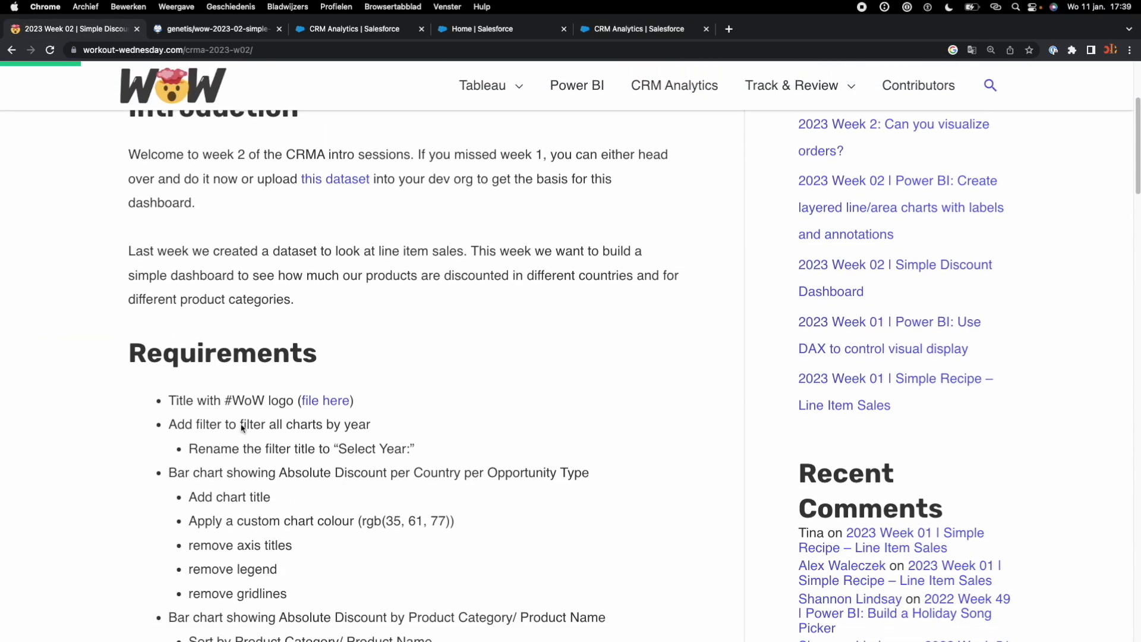
{"action": "left_click_drag", "start_coordinate": [169, 401], "coordinate": [291, 406]}
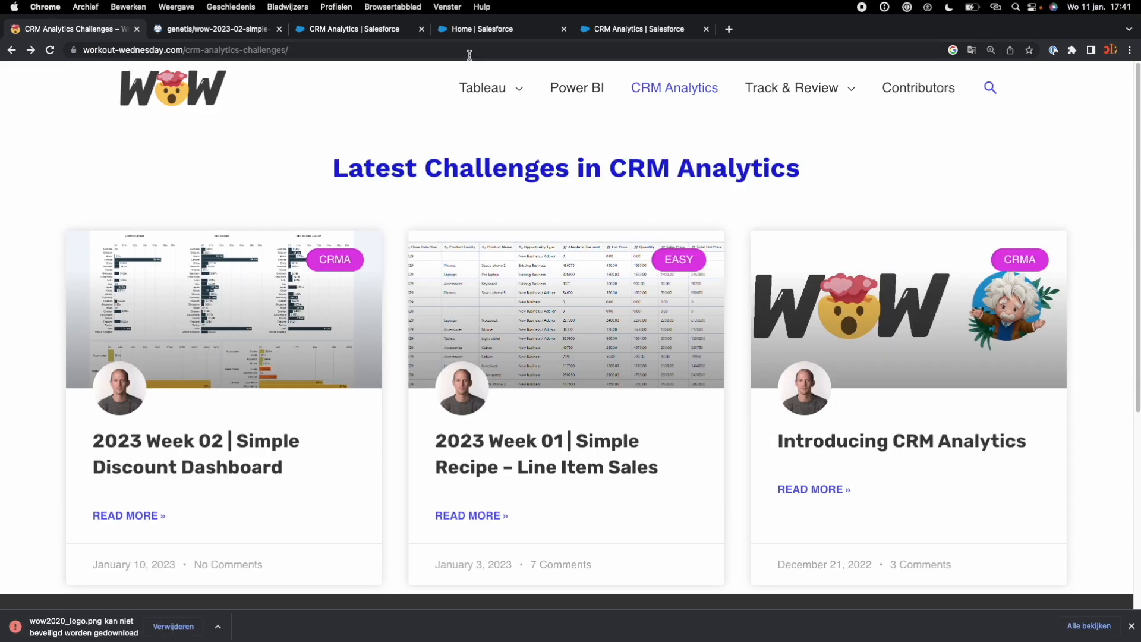
{"action": "right_click", "coordinate": [183, 94]}
{"action": "left_click", "coordinate": [231, 209]}
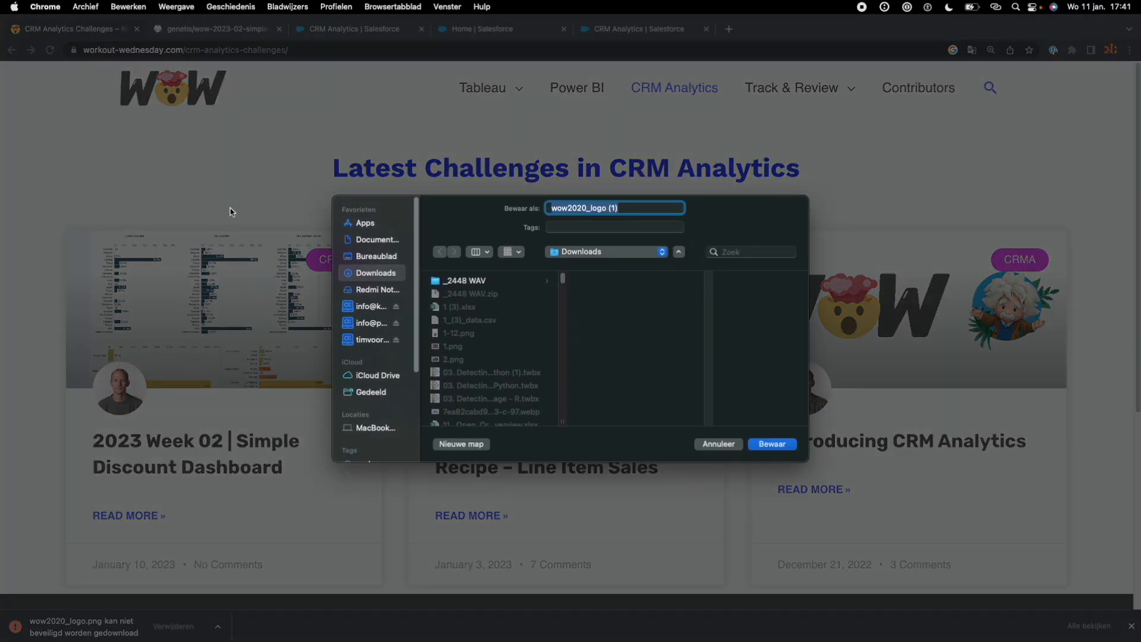
{"action": "left_click", "coordinate": [773, 445]}
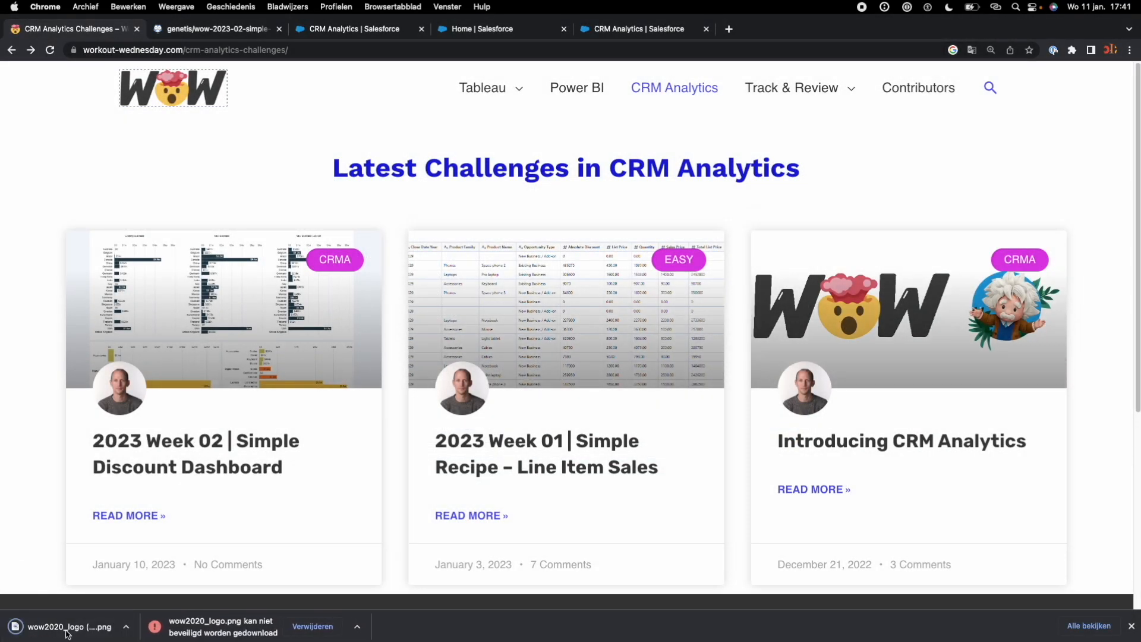
Step: Back in the dashboard, load wow2020_logo (1).png from Downloads into the image widget
{"action": "left_click", "coordinate": [616, 31]}
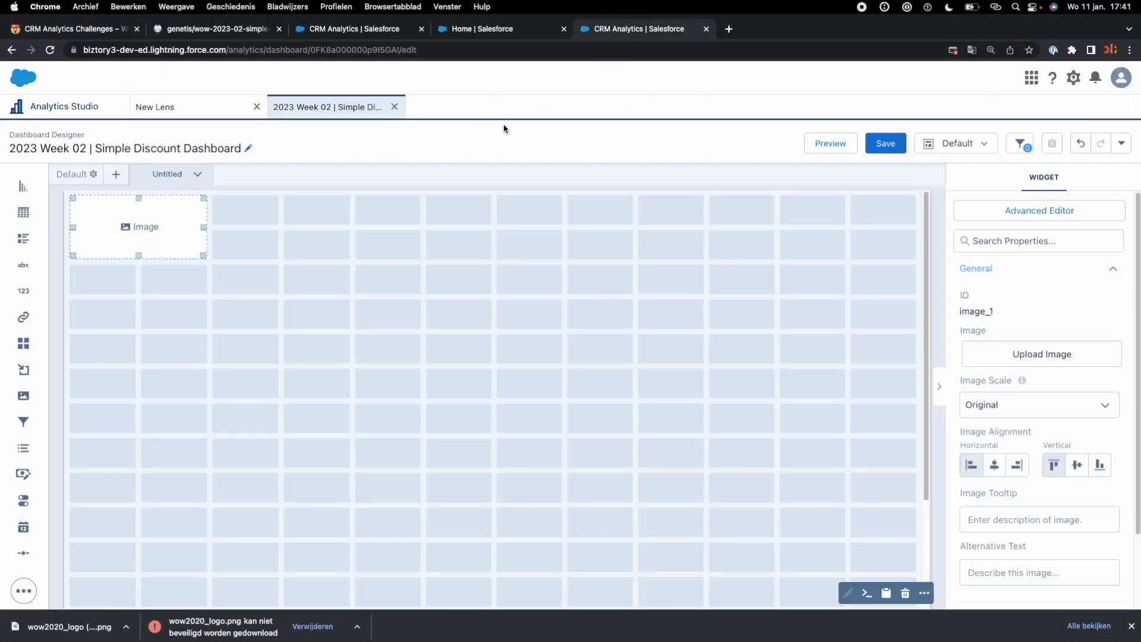
{"action": "left_click", "coordinate": [127, 232]}
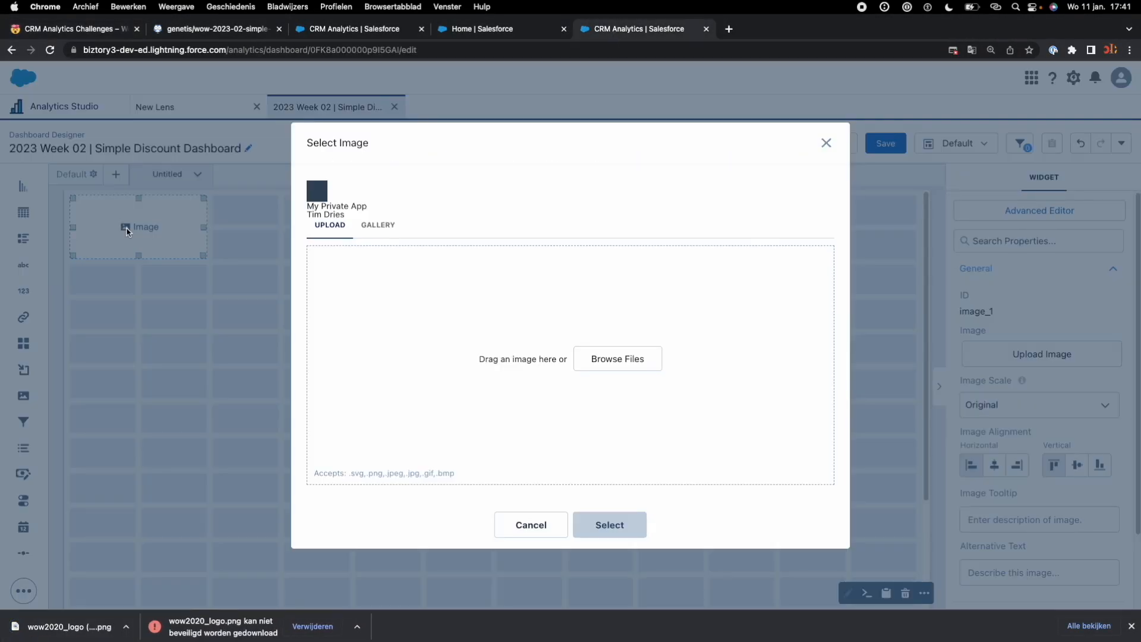
{"action": "left_click", "coordinate": [606, 364]}
{"action": "left_click", "coordinate": [306, 172]}
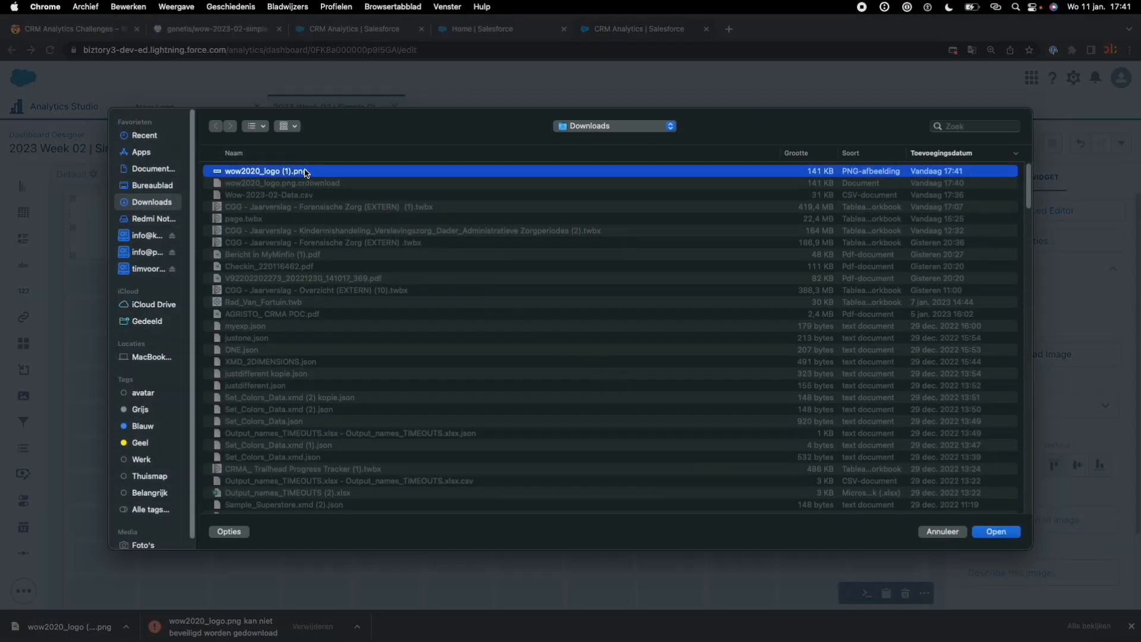
{"action": "key", "text": "space"}
{"action": "key", "text": "space"}
{"action": "left_click", "coordinate": [997, 532]}
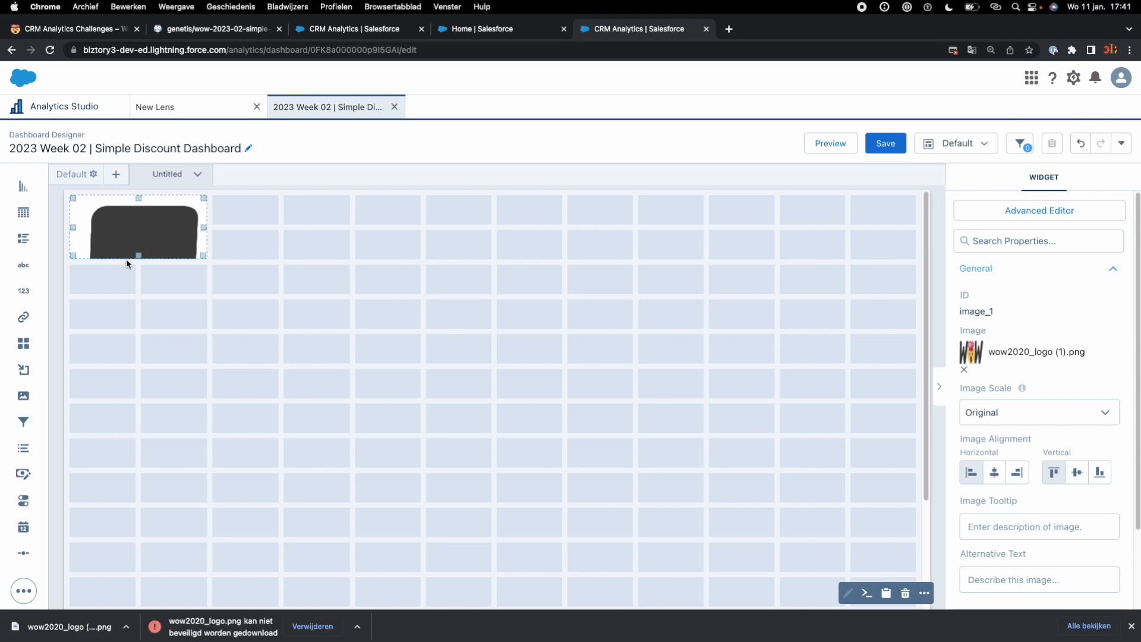
Step: Set the logo's image scale to Stretch and its horizontal alignment to centre
{"action": "mouse_move", "coordinate": [138, 256]}
{"action": "left_mouse_down"}
{"action": "mouse_move", "coordinate": [138, 291]}
{"action": "mouse_move", "coordinate": [138, 258]}
{"action": "left_mouse_up"}
{"action": "left_click", "coordinate": [183, 280]}
{"action": "left_click", "coordinate": [149, 232]}
{"action": "left_click", "coordinate": [991, 420]}
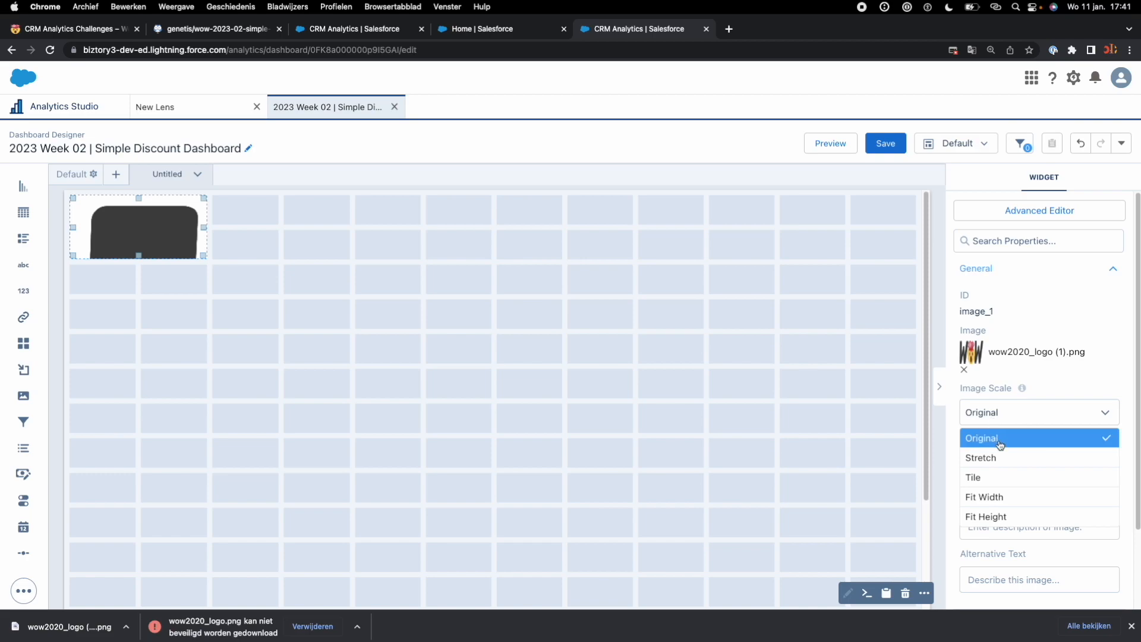
{"action": "left_click", "coordinate": [1002, 458]}
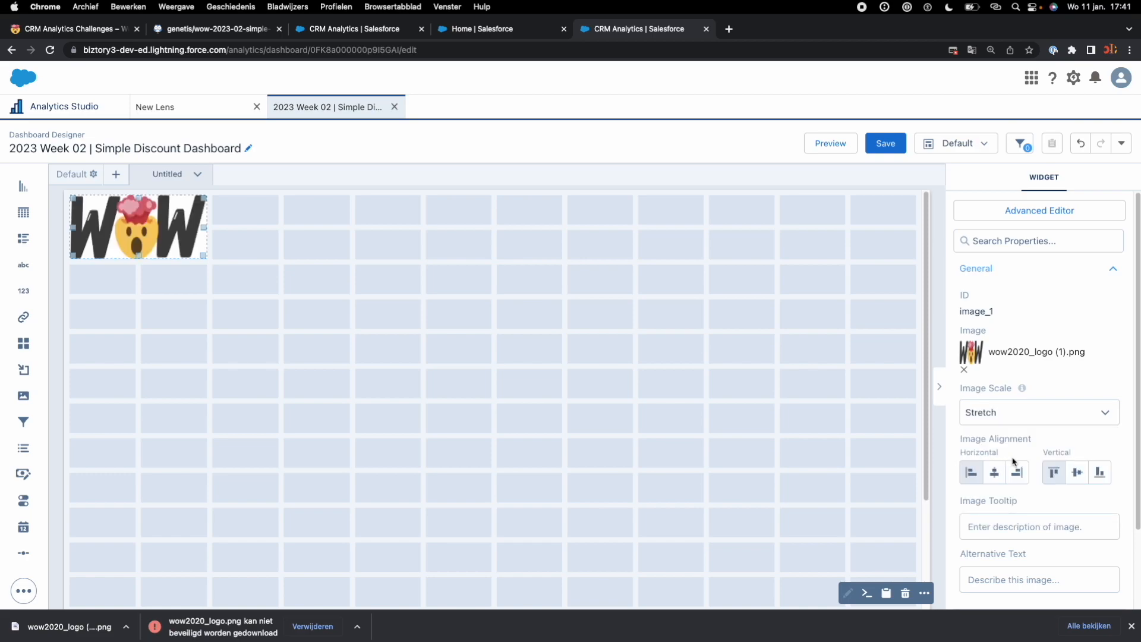
{"action": "left_click", "coordinate": [996, 474]}
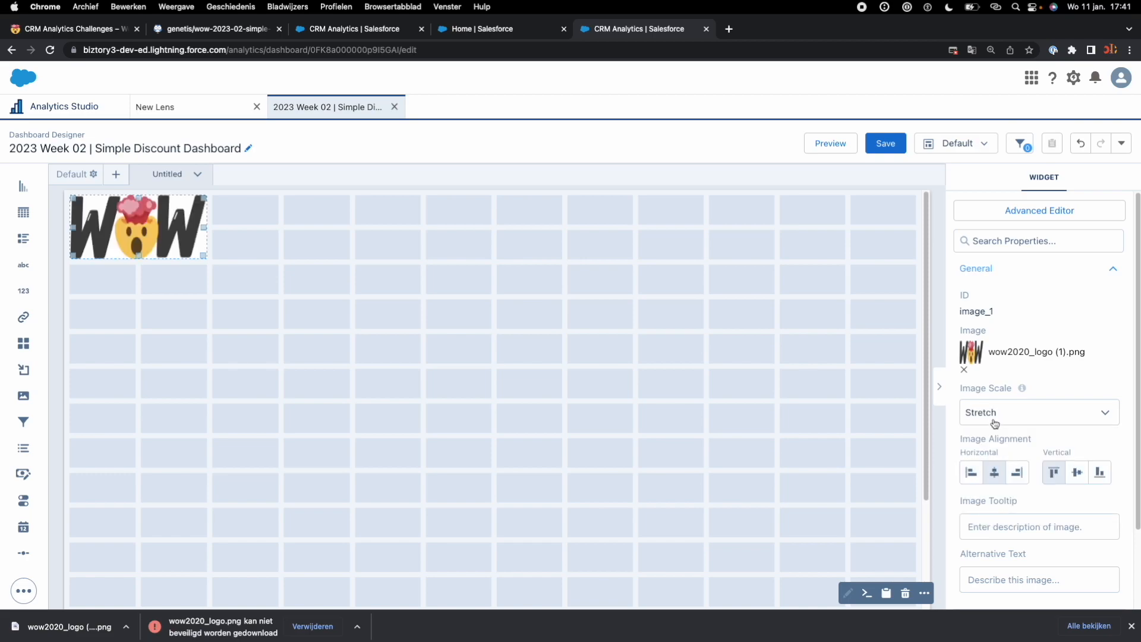
{"action": "left_click_drag", "start_coordinate": [204, 228], "coordinate": [141, 258]}
{"action": "left_click", "coordinate": [181, 244]}
{"action": "left_click", "coordinate": [278, 329]}
{"action": "left_click", "coordinate": [270, 255]}
{"action": "left_click", "coordinate": [167, 215]}
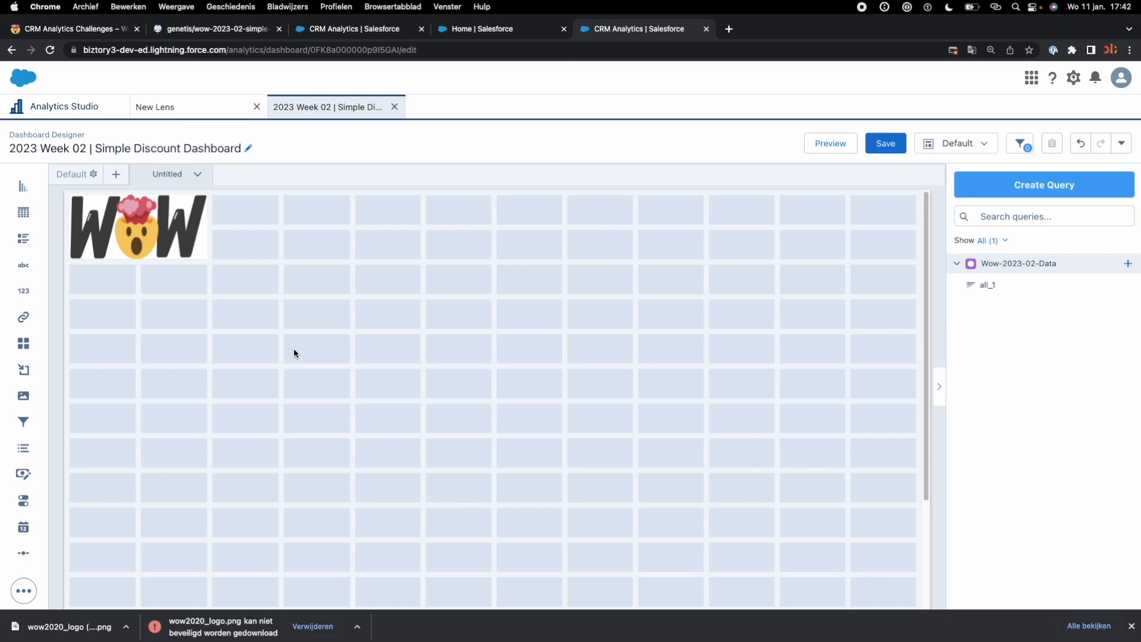
Step: Copy the full dashboard name without changing it
{"action": "left_click", "coordinate": [197, 148]}
{"action": "double_click", "coordinate": [197, 147]}
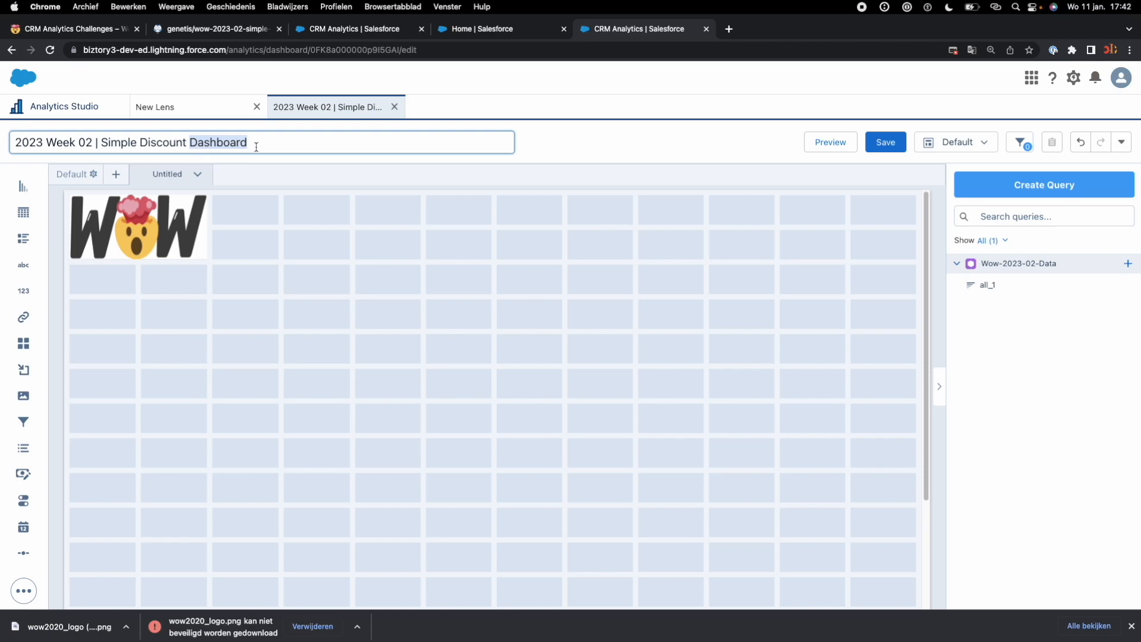
{"action": "left_click_drag", "start_coordinate": [260, 146], "coordinate": [83, 134]}
{"action": "right_click", "coordinate": [59, 142]}
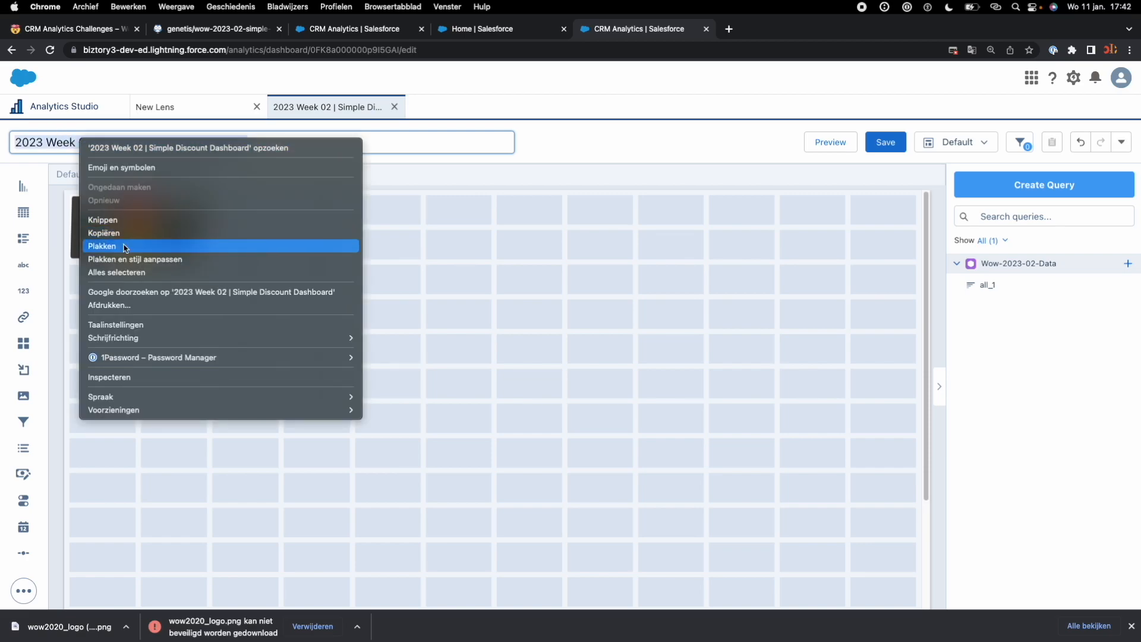
{"action": "left_click", "coordinate": [291, 232]}
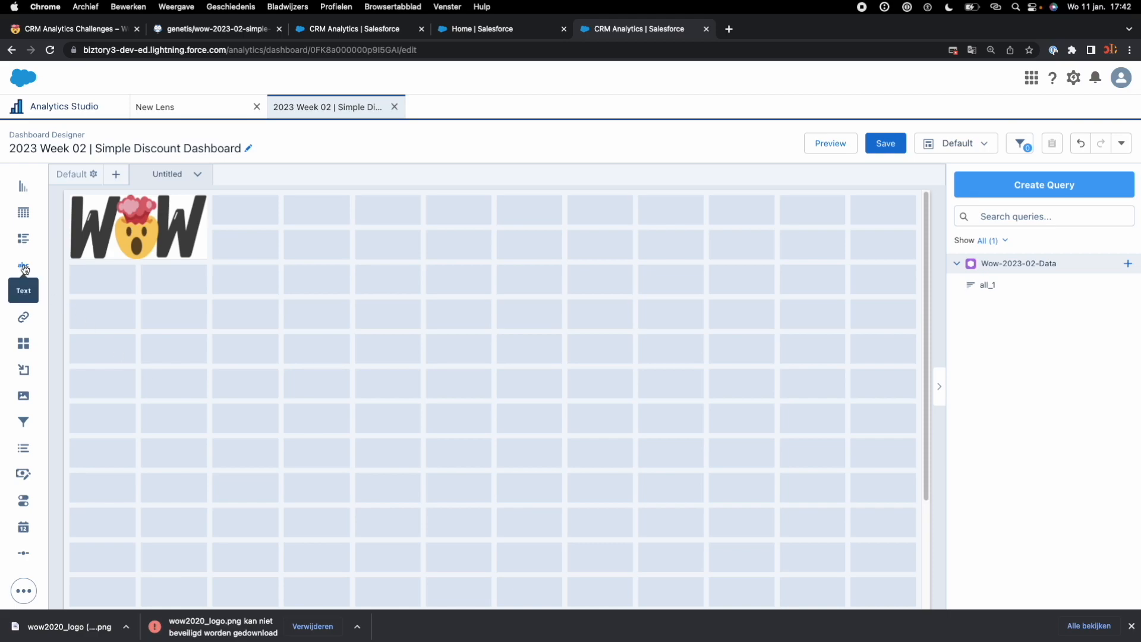
Step: Place a text widget directly beside the logo and reduce the logo's height to one grid row
{"action": "left_click_drag", "start_coordinate": [24, 267], "coordinate": [241, 221]}
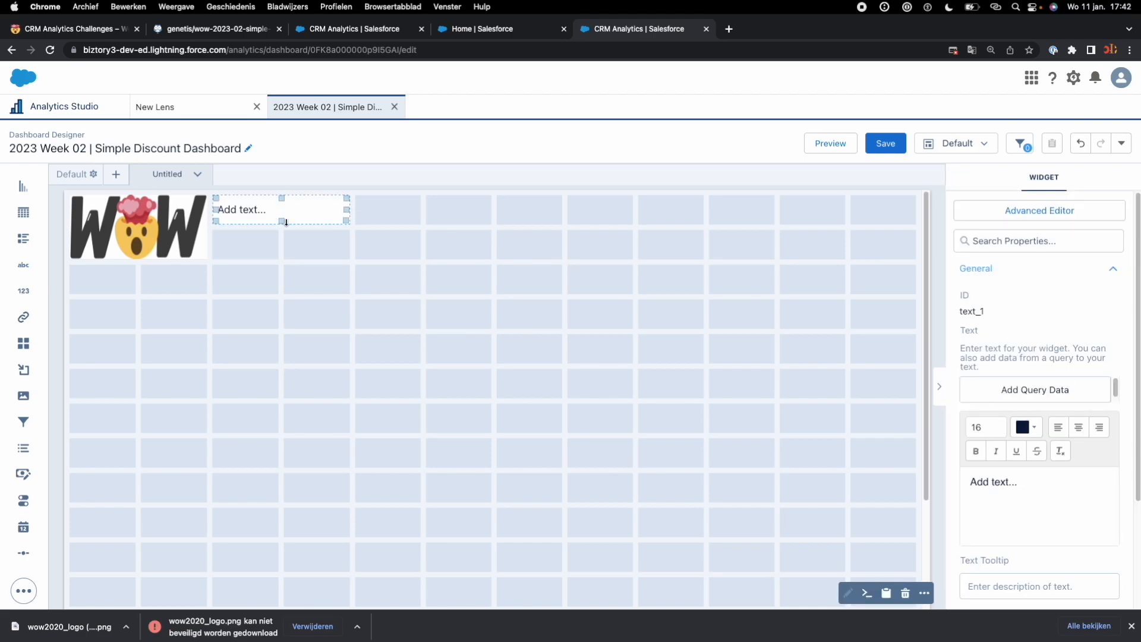
{"action": "left_click", "coordinate": [152, 240]}
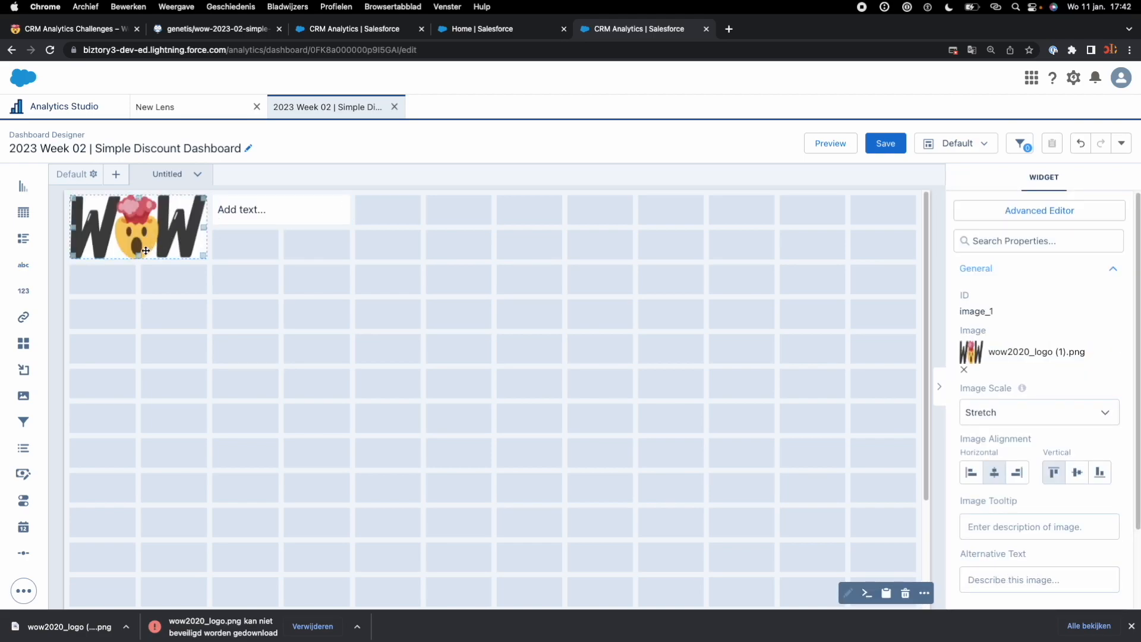
{"action": "left_click_drag", "start_coordinate": [138, 254], "coordinate": [137, 216]}
Step: Extend the text widget to the last grid column and replace its text with "2023 Week 02 | Simple Discount Dashboard"
{"action": "left_click", "coordinate": [260, 216]}
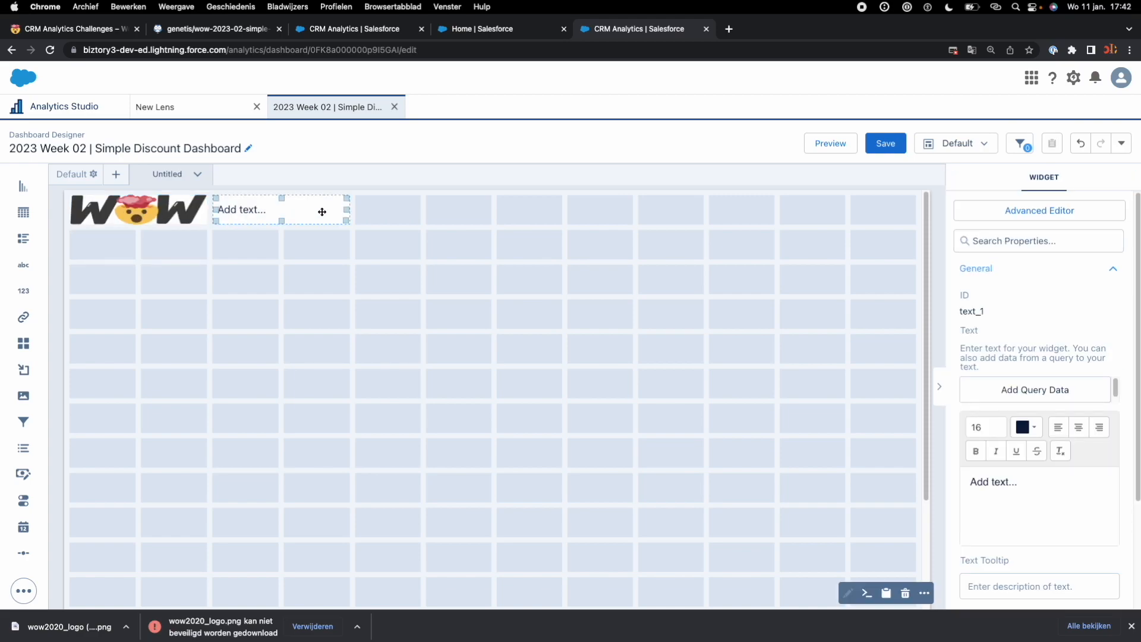
{"action": "left_click_drag", "start_coordinate": [348, 211], "coordinate": [877, 208]}
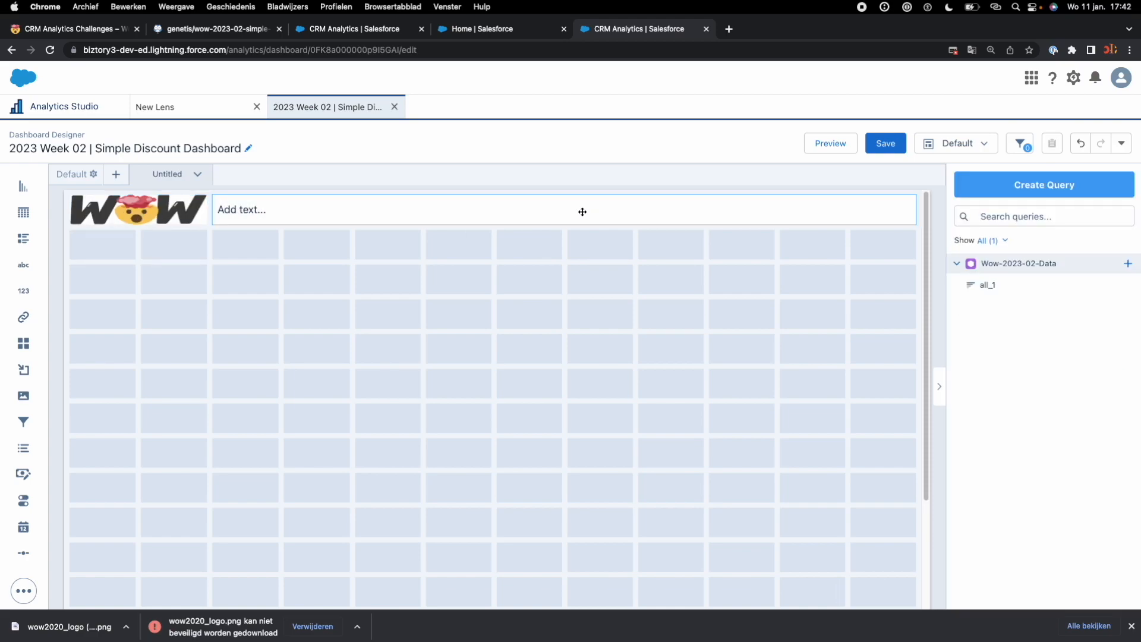
{"action": "left_click", "coordinate": [1001, 475]}
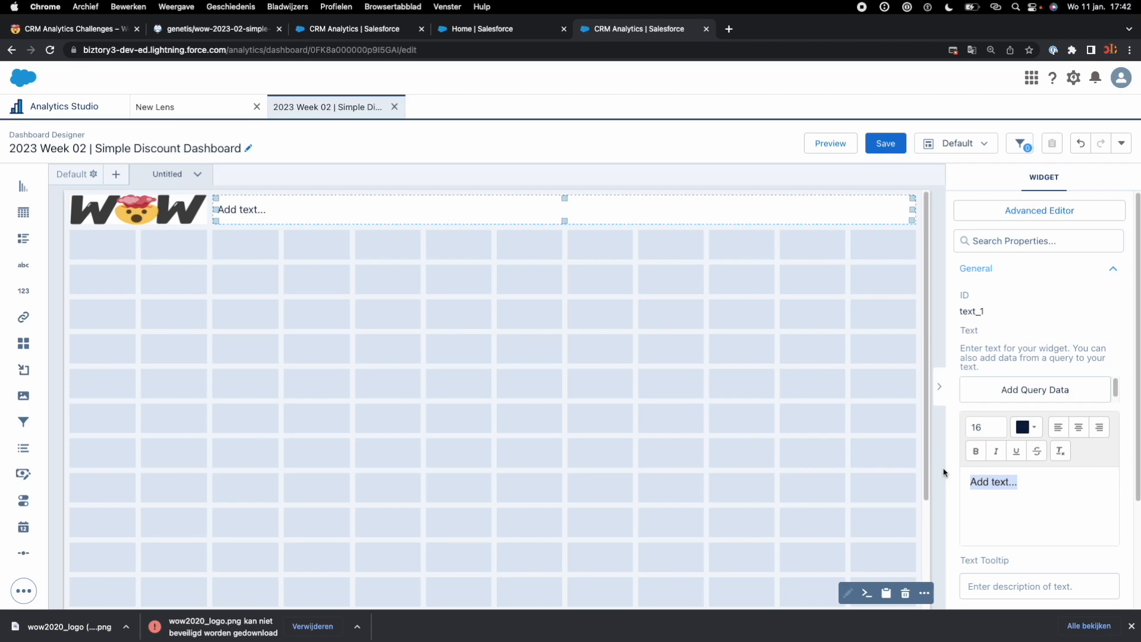
{"action": "key", "text": "super+v"}
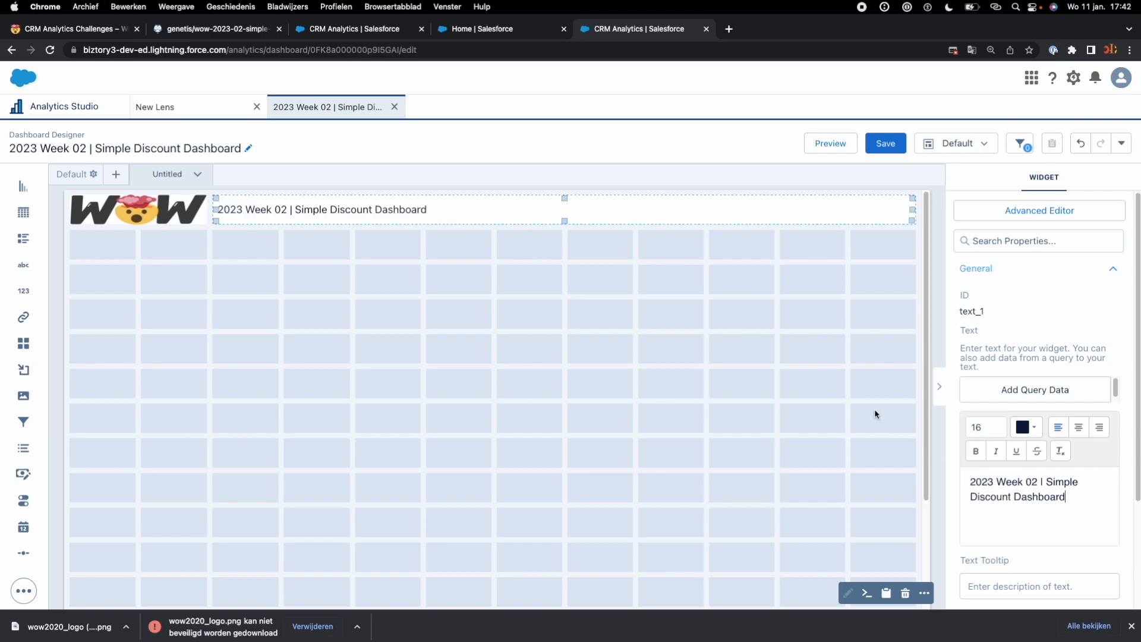
{"action": "left_click", "coordinate": [824, 368]}
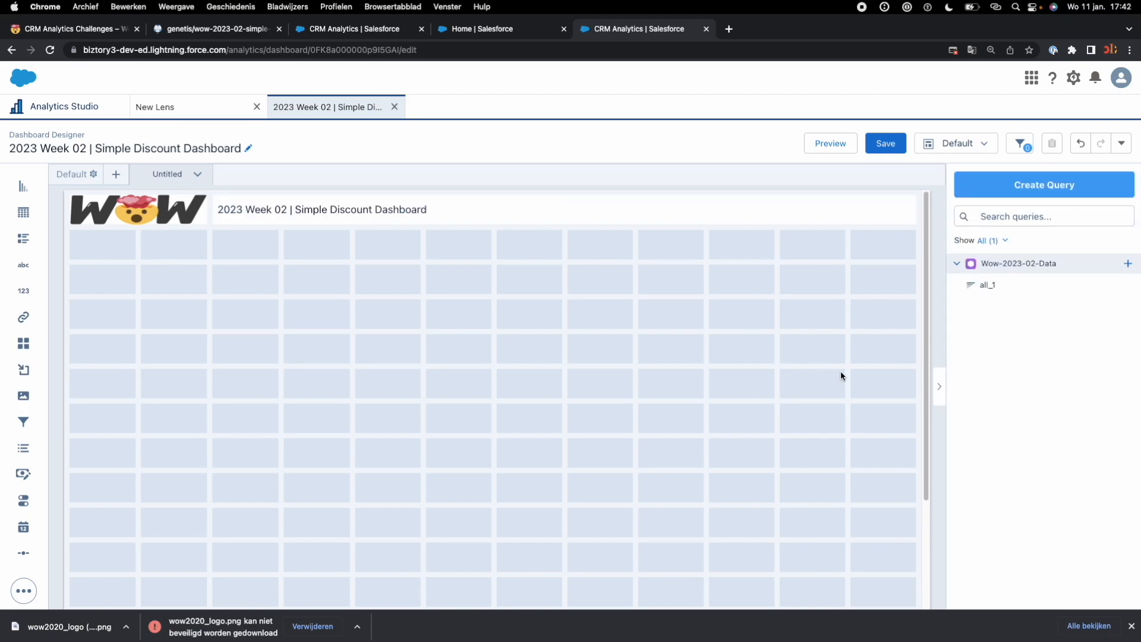
Step: Read the year filter requirements on the challenge page and add a filter widget below the logo on Wow-2023-02-Data's Close Date Year field
{"action": "left_click", "coordinate": [73, 29]}
{"action": "left_click_drag", "start_coordinate": [169, 319], "coordinate": [369, 323]}
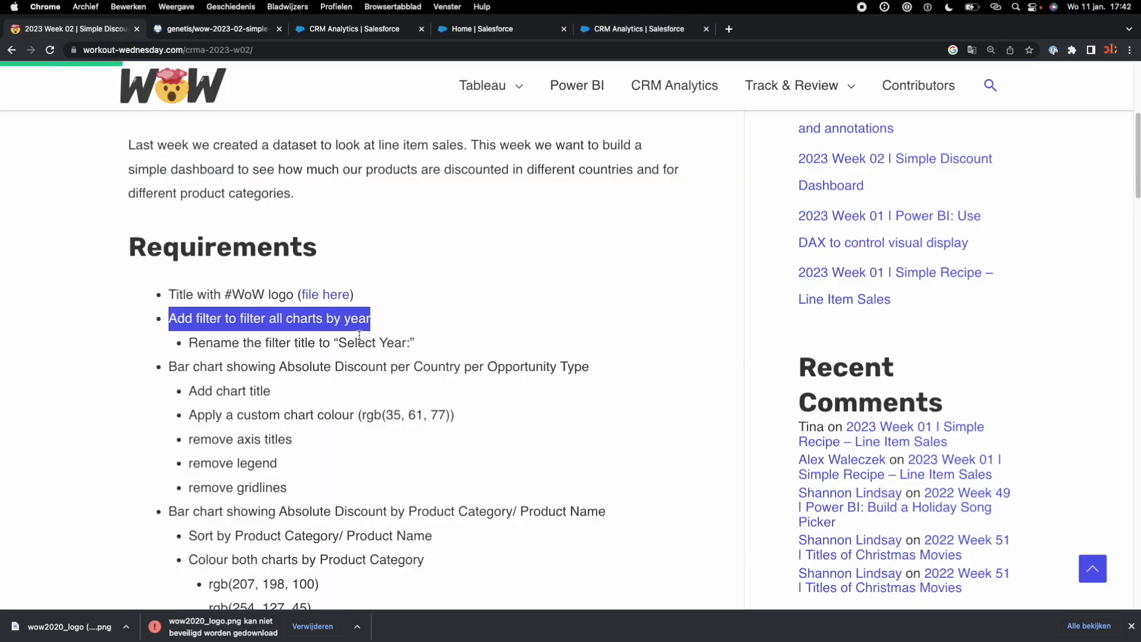
{"action": "left_click_drag", "start_coordinate": [410, 344], "coordinate": [189, 345]}
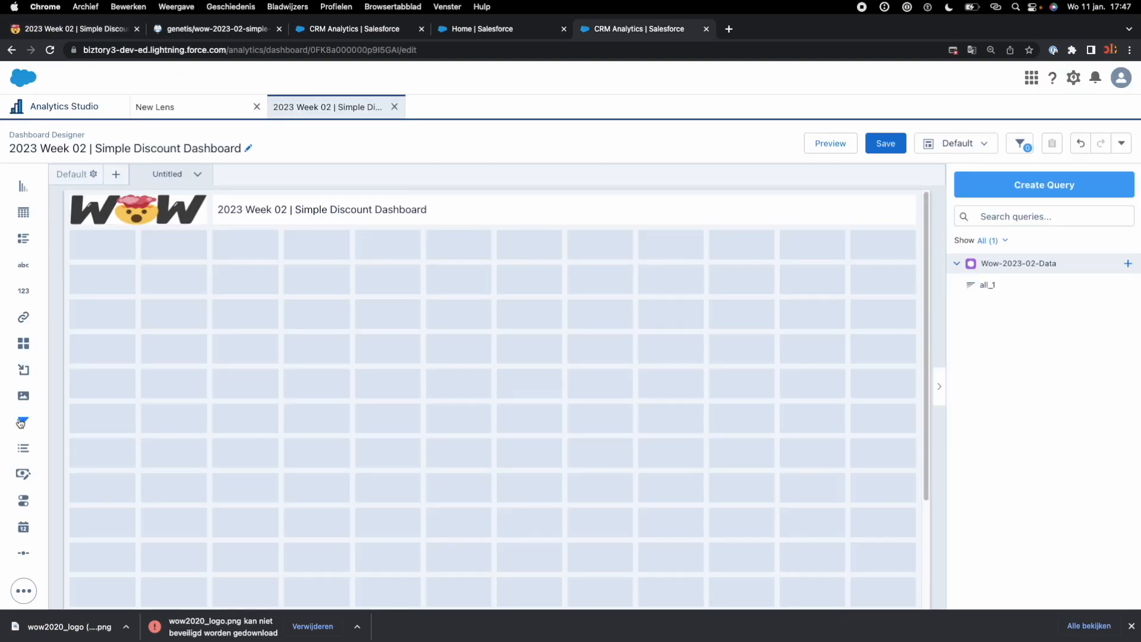
{"action": "left_click_drag", "start_coordinate": [20, 422], "coordinate": [110, 254]}
{"action": "left_click", "coordinate": [144, 249]}
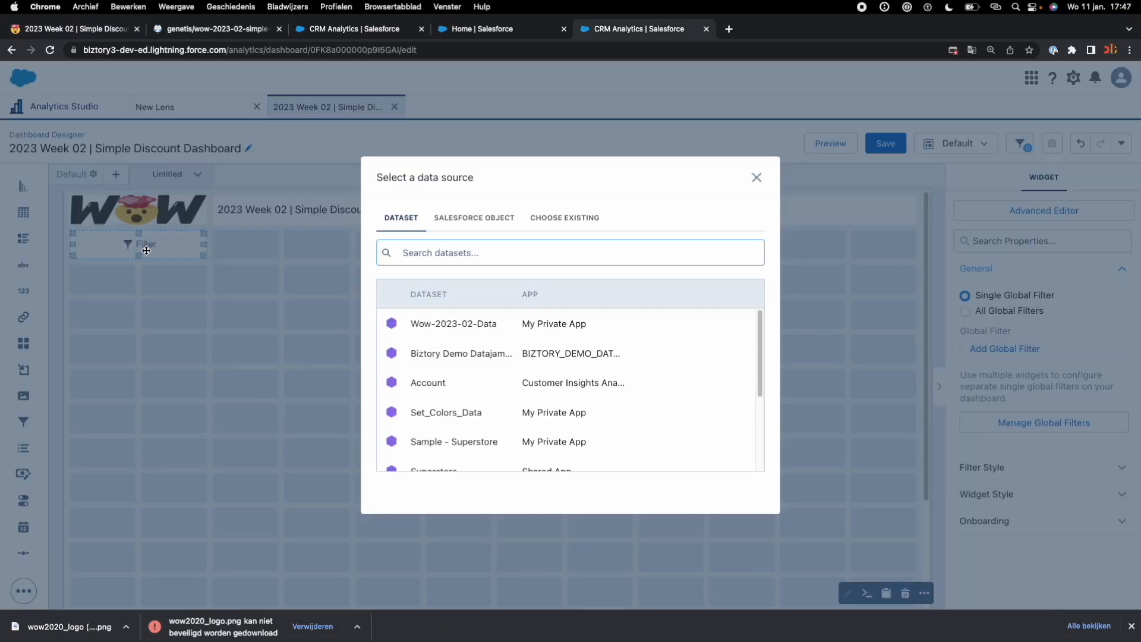
{"action": "left_click", "coordinate": [464, 328]}
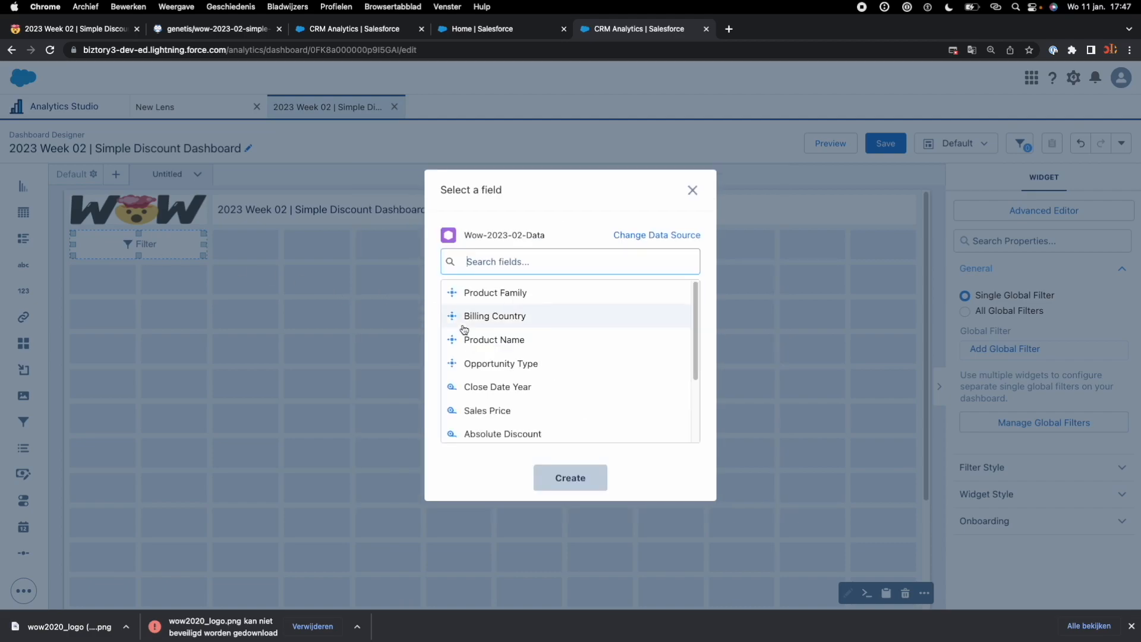
{"action": "type", "text": "year"}
{"action": "left_click", "coordinate": [497, 292]}
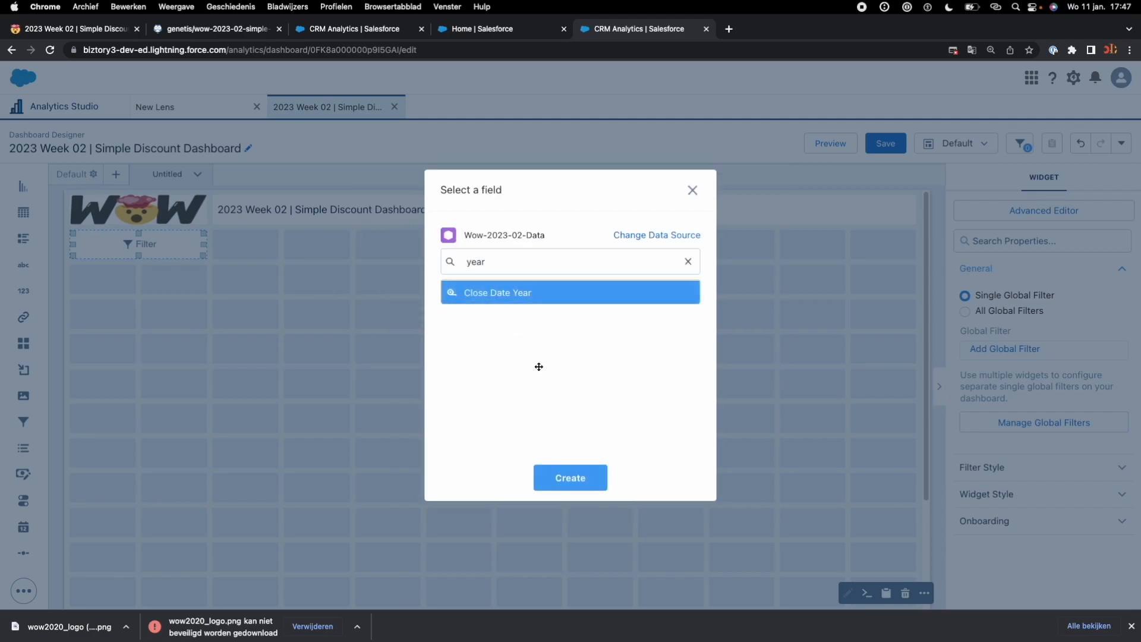
{"action": "left_click", "coordinate": [577, 473]}
{"action": "left_click", "coordinate": [143, 248]}
{"action": "left_click", "coordinate": [143, 248]}
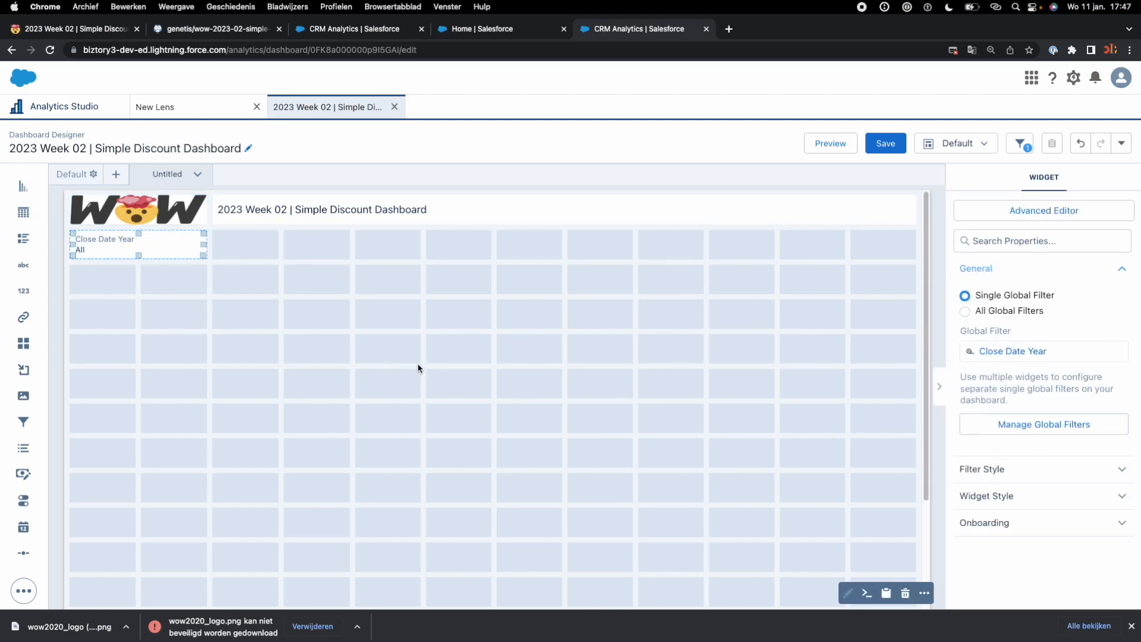
Step: Change the Close Date Year global filter's title to "Please select:"
{"action": "left_click", "coordinate": [1069, 426]}
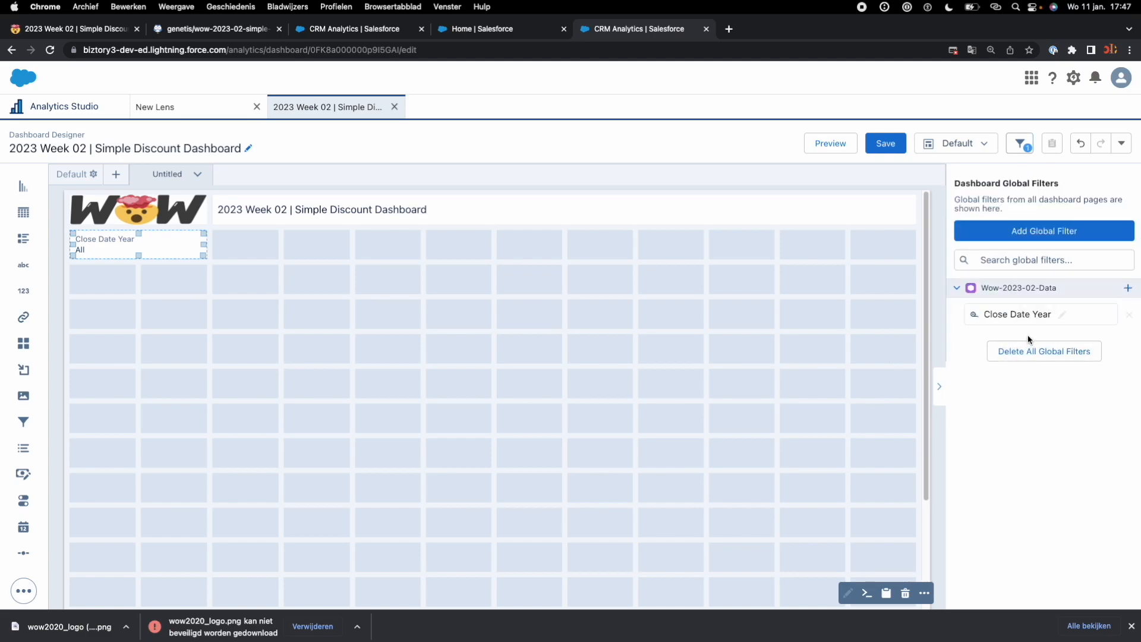
{"action": "left_click", "coordinate": [1062, 316]}
{"action": "left_click", "coordinate": [1037, 314]}
{"action": "key", "text": "super+a"}
{"action": "type", "text": "Pleas"}
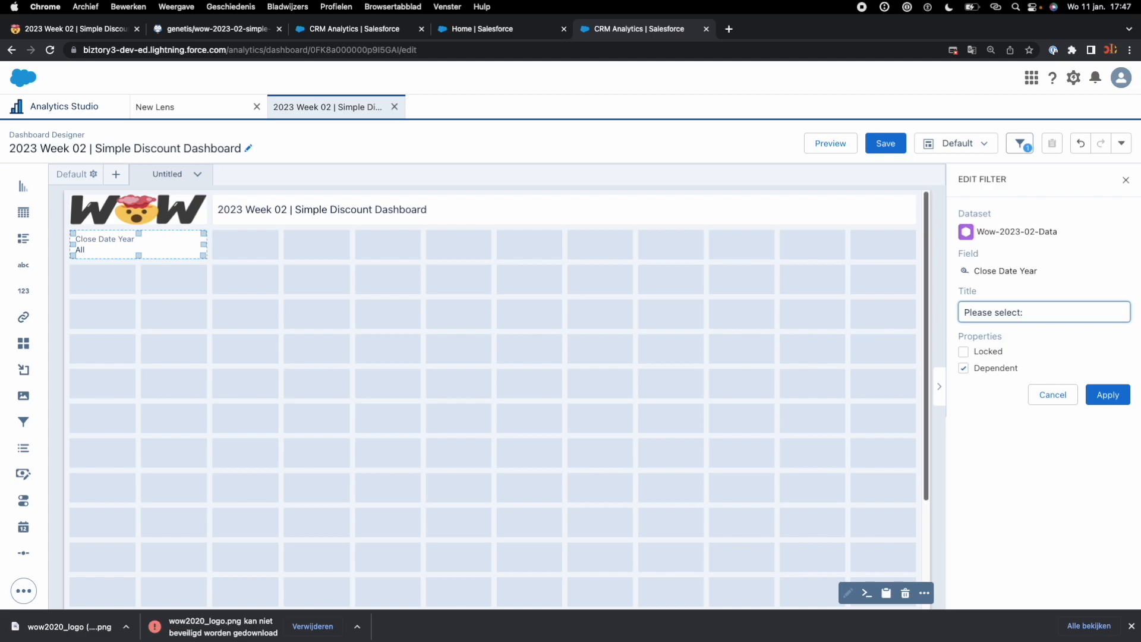
{"action": "left_click", "coordinate": [1111, 394]}
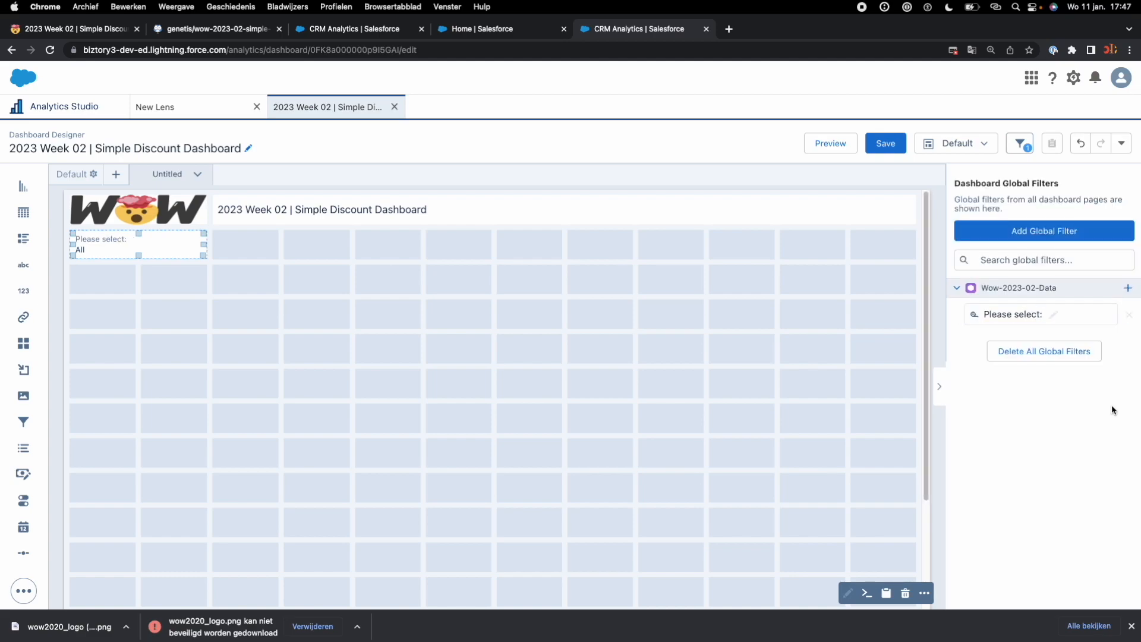
Step: Check the required filter title on the challenge page, rename the Close Date Year filter's title to "Select year:" and save the dashboard in My Private App
{"action": "left_click", "coordinate": [110, 29]}
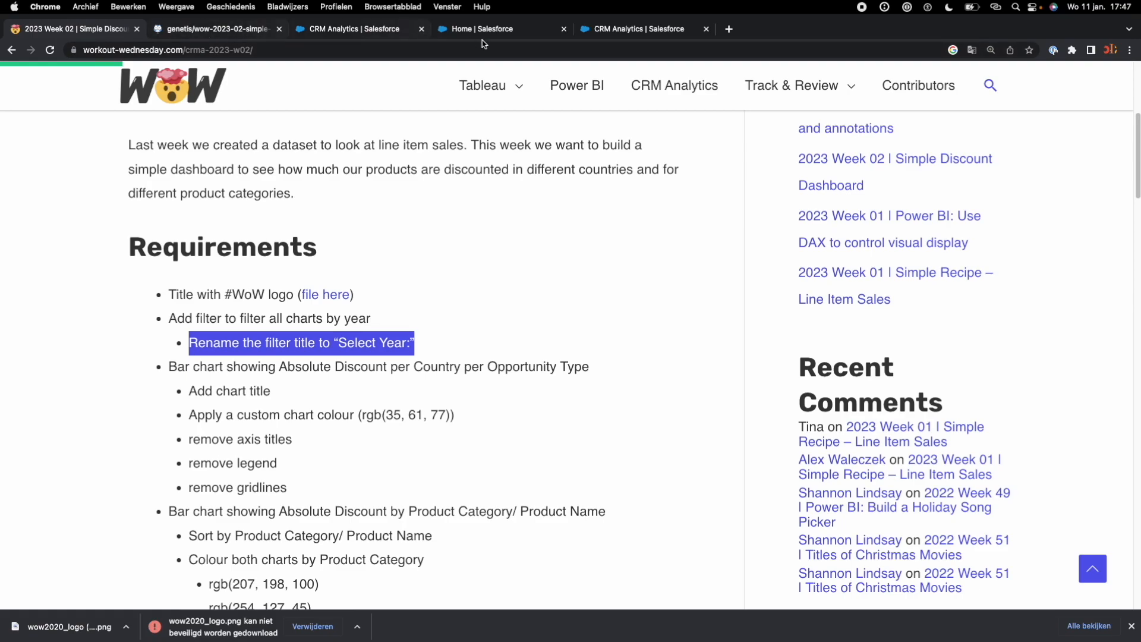
{"action": "left_click", "coordinate": [611, 29]}
{"action": "left_click", "coordinate": [180, 249]}
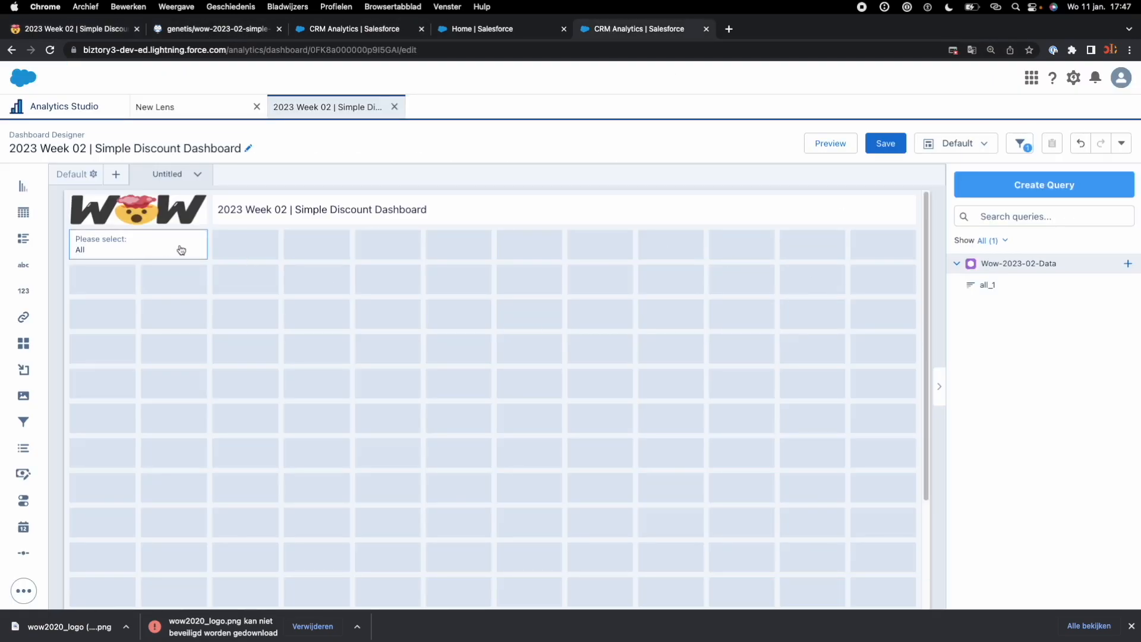
{"action": "left_click", "coordinate": [975, 423]}
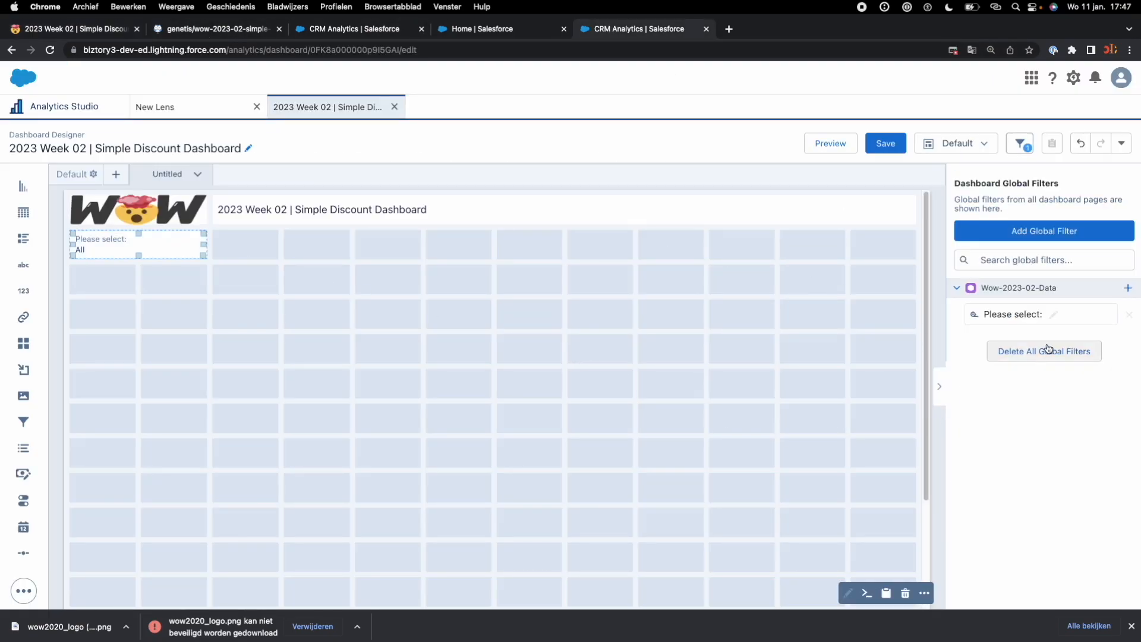
{"action": "left_click", "coordinate": [1009, 314]}
{"action": "left_click_drag", "start_coordinate": [1000, 316], "coordinate": [915, 324]}
{"action": "key", "text": "Left"}
{"action": "key", "text": "BackSpace"}
{"action": "key", "text": "BackSpace"}
{"action": "key", "text": "BackSpace"}
{"action": "key", "text": "BackSpace"}
{"action": "key", "text": "BackSpace"}
{"action": "key", "text": "BackSpace"}
{"action": "key", "text": "BackSpace"}
{"action": "key", "text": "BackSpace"}
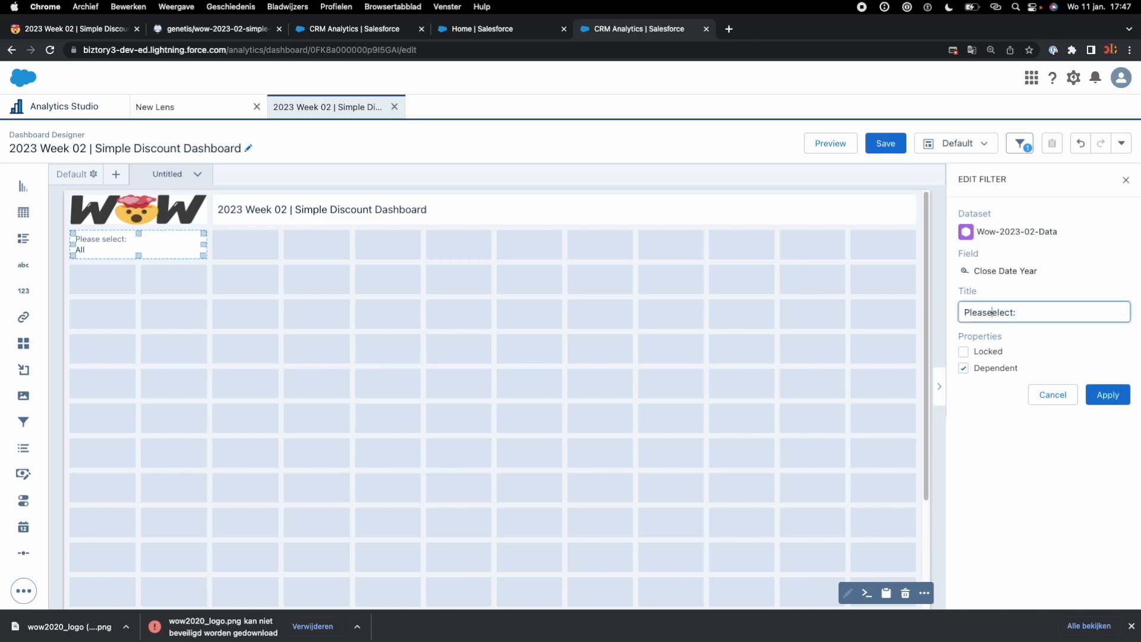
{"action": "type", "text": "D"}
{"action": "key", "text": "BackSpace"}
{"action": "type", "text": "Select year"}
{"action": "left_click", "coordinate": [1108, 395]}
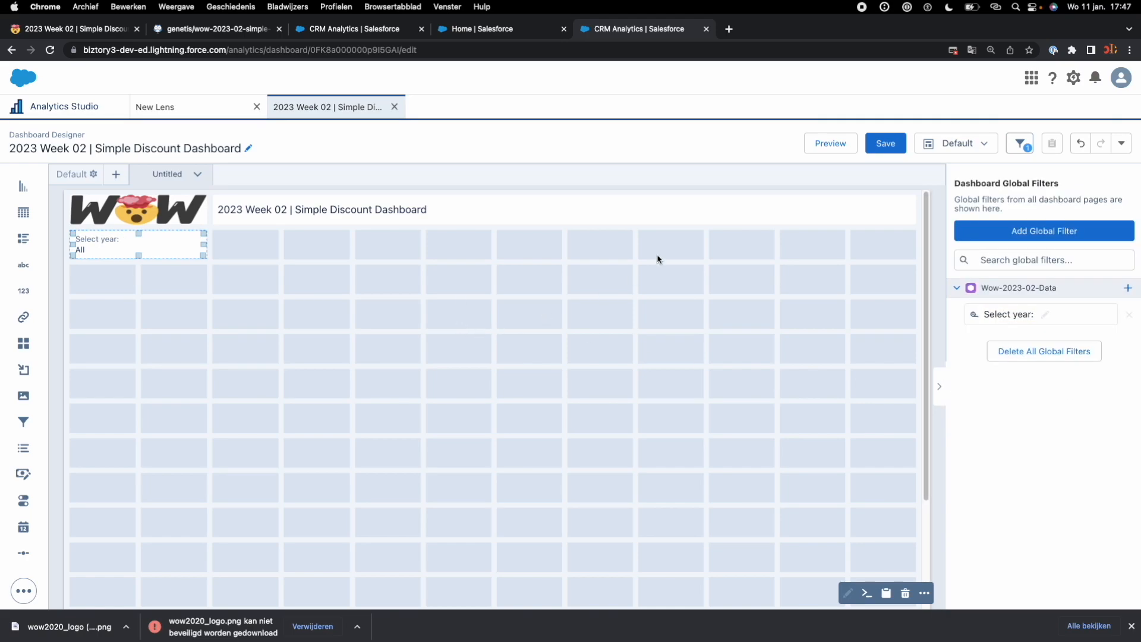
{"action": "left_click", "coordinate": [886, 143]}
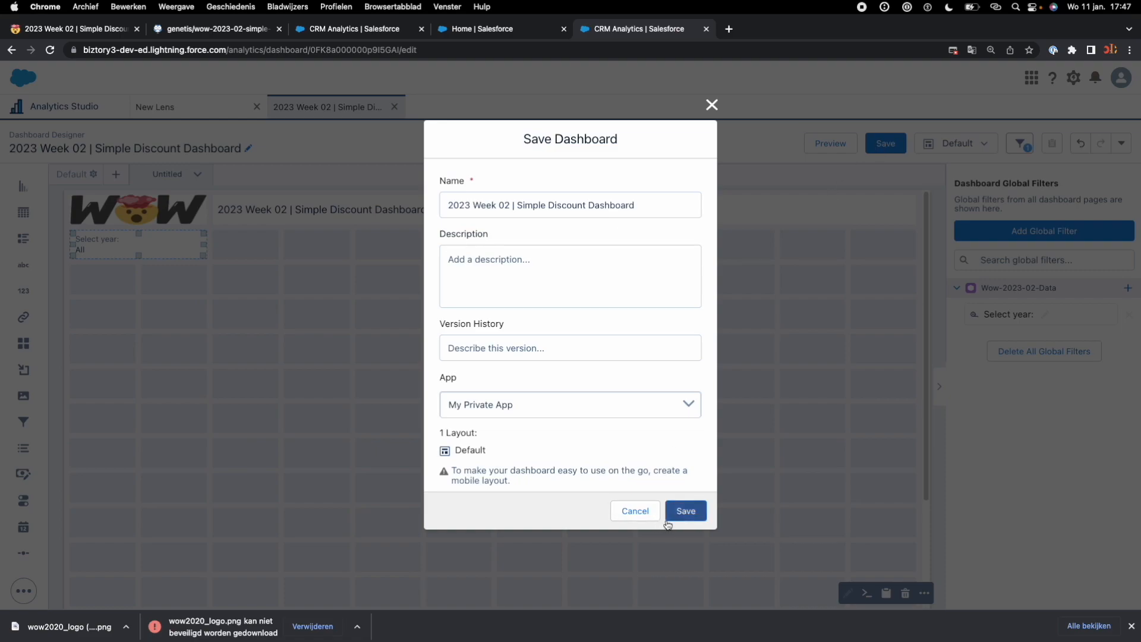
{"action": "left_click", "coordinate": [685, 511]}
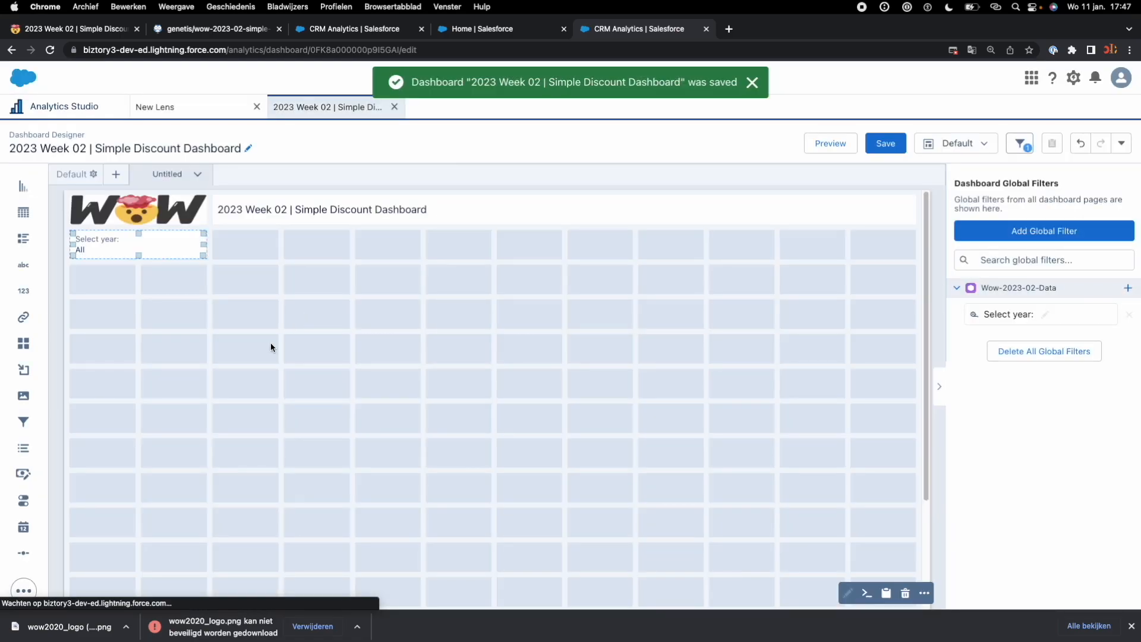
Step: Read the challenge page's requirements for the Absolute Discount per Country per Opportunity Type bar chart and examine the example dashboard image
{"action": "key", "text": "super+2"}
{"action": "key", "text": "super+1"}
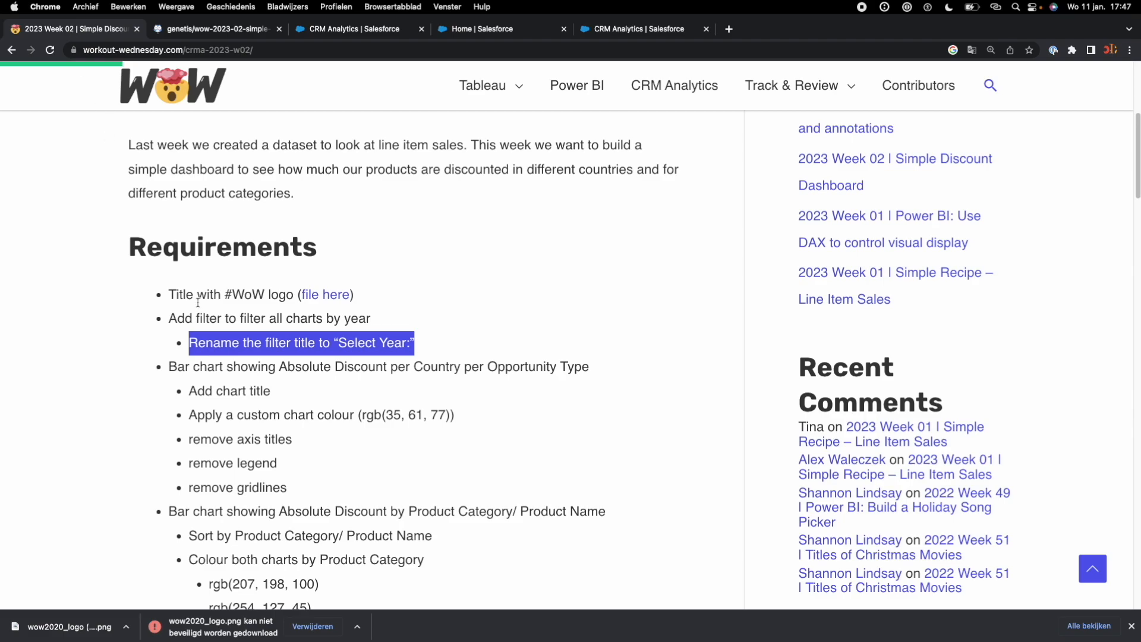
{"action": "left_click", "coordinate": [184, 368]}
{"action": "left_click_drag", "start_coordinate": [169, 368], "coordinate": [590, 368]}
{"action": "left_click", "coordinate": [591, 368]}
{"action": "triple_click", "coordinate": [587, 367]}
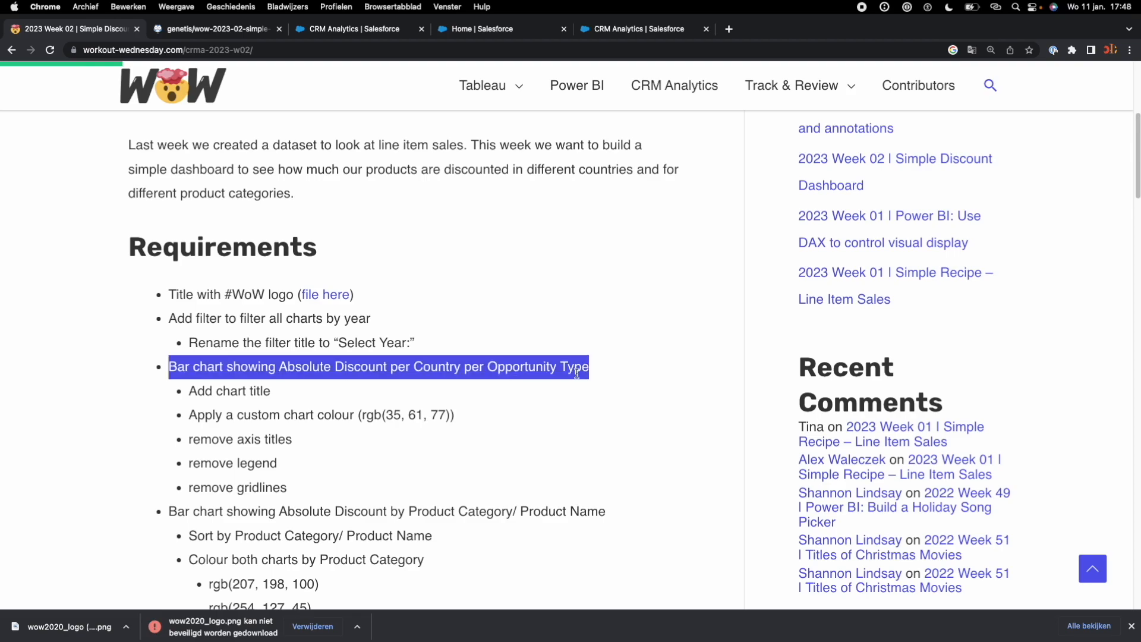
{"action": "scroll", "coordinate": [578, 381], "scroll_direction": "down", "scroll_amount": 10}
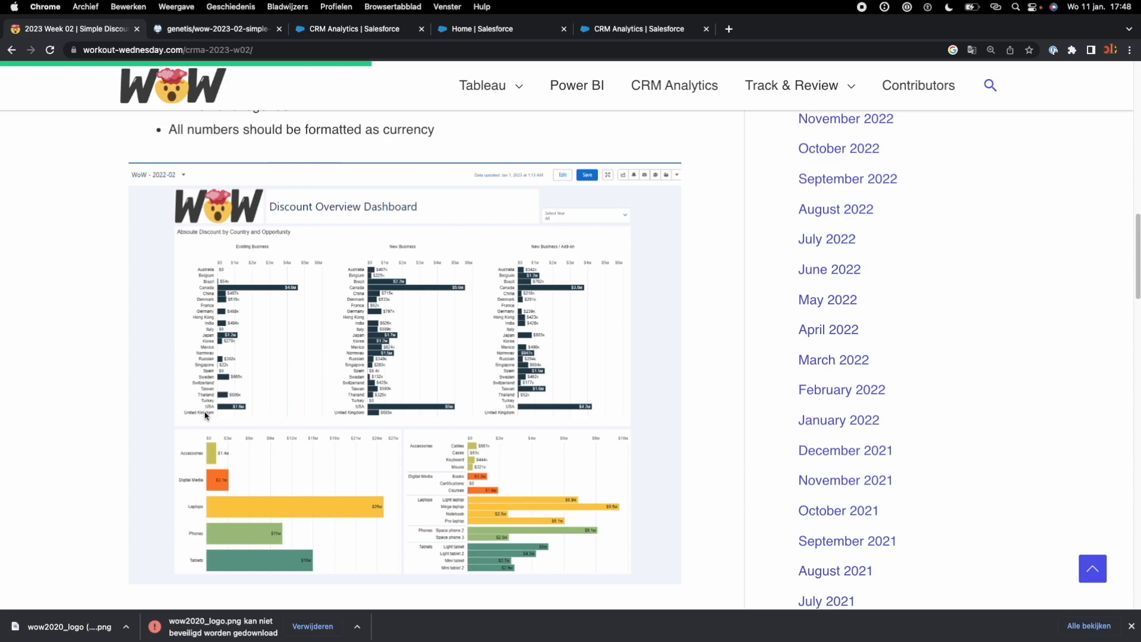
{"action": "scroll", "coordinate": [205, 415], "scroll_direction": "up", "scroll_amount": 6}
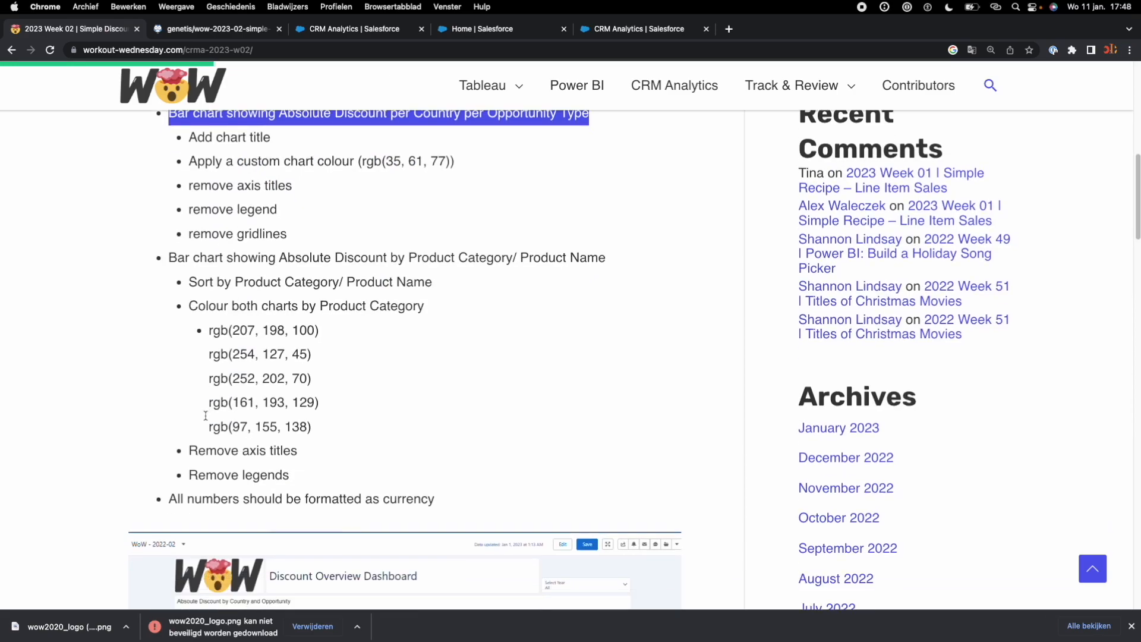
{"action": "scroll", "coordinate": [206, 415], "scroll_direction": "down", "scroll_amount": 5}
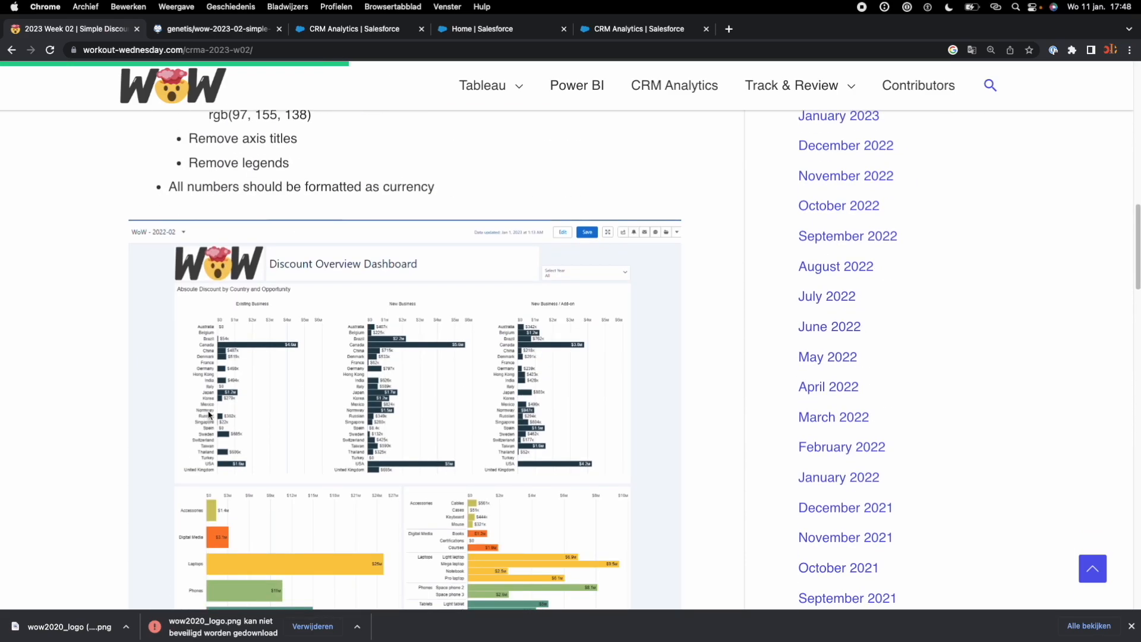
{"action": "scroll", "coordinate": [209, 415], "scroll_direction": "up", "scroll_amount": 7}
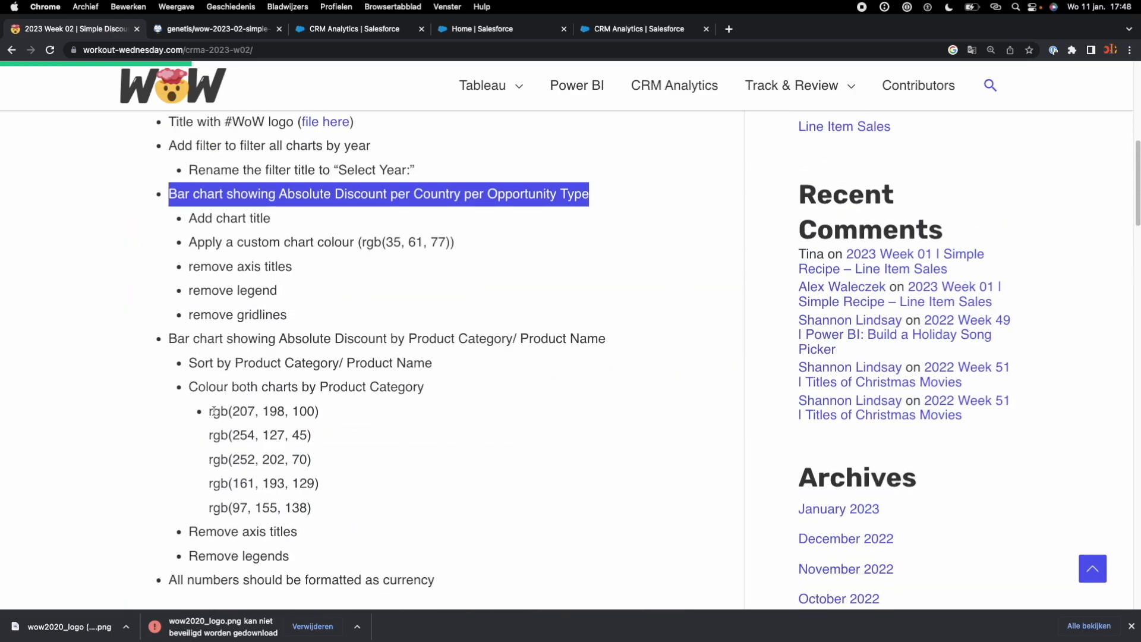
{"action": "scroll", "coordinate": [214, 411], "scroll_direction": "down", "scroll_amount": 6}
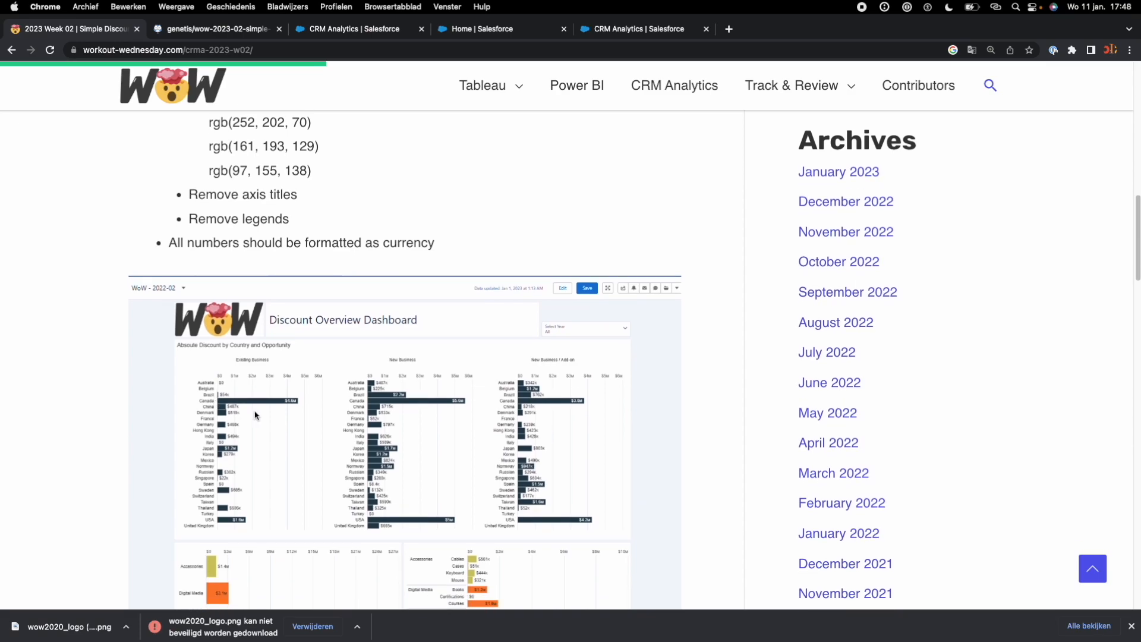
Step: Return to the dashboard and add a chart widget below the year filter, opening its query on Wow-2023-02-Data
{"action": "left_click", "coordinate": [622, 31]}
{"action": "left_click_drag", "start_coordinate": [24, 187], "coordinate": [123, 329]}
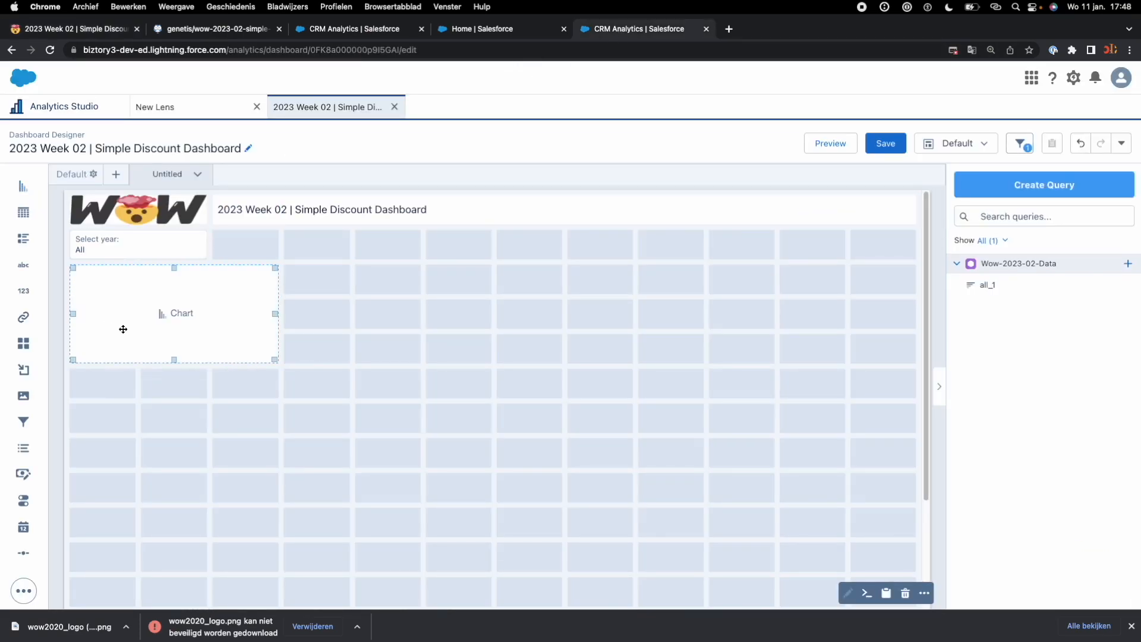
{"action": "left_click", "coordinate": [179, 319]}
{"action": "left_click", "coordinate": [187, 317]}
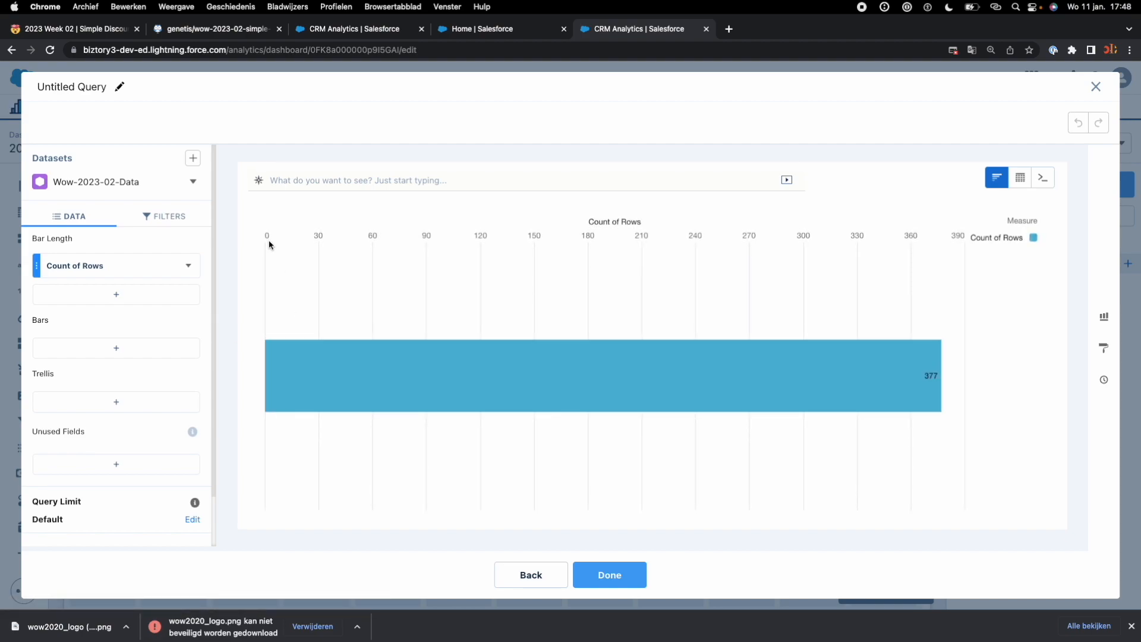
Step: Group the chart's bars by Billing Country and trellis the chart by Opportunity Type
{"action": "left_click", "coordinate": [78, 348]}
{"action": "left_click", "coordinate": [281, 179]}
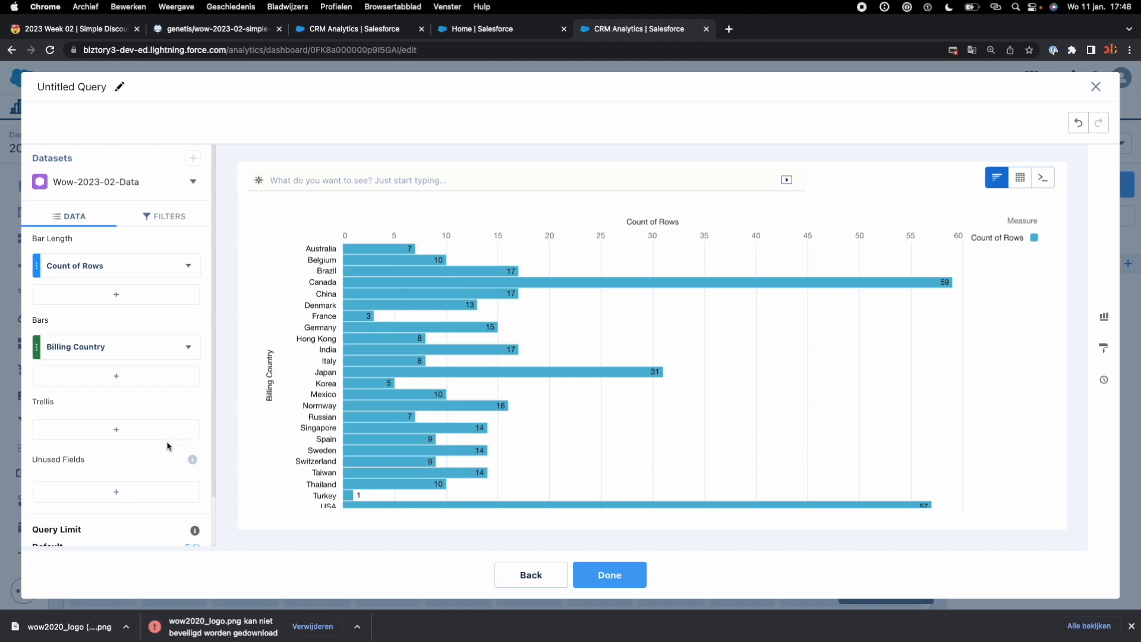
{"action": "left_click", "coordinate": [132, 435]}
{"action": "type", "text": "opp"}
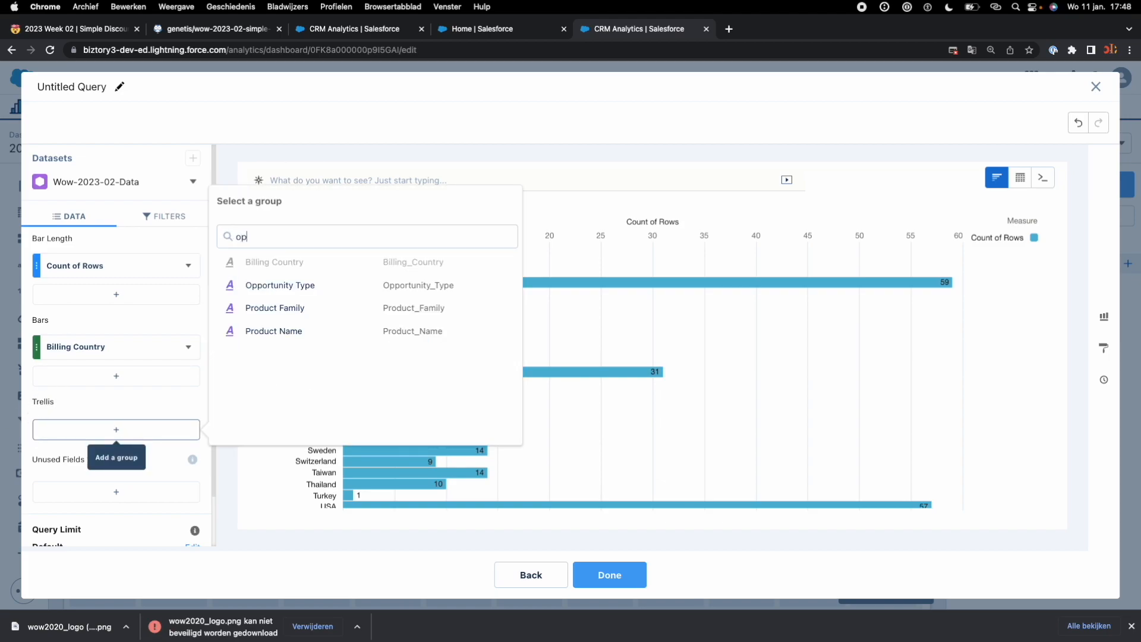
{"action": "left_click", "coordinate": [305, 268]}
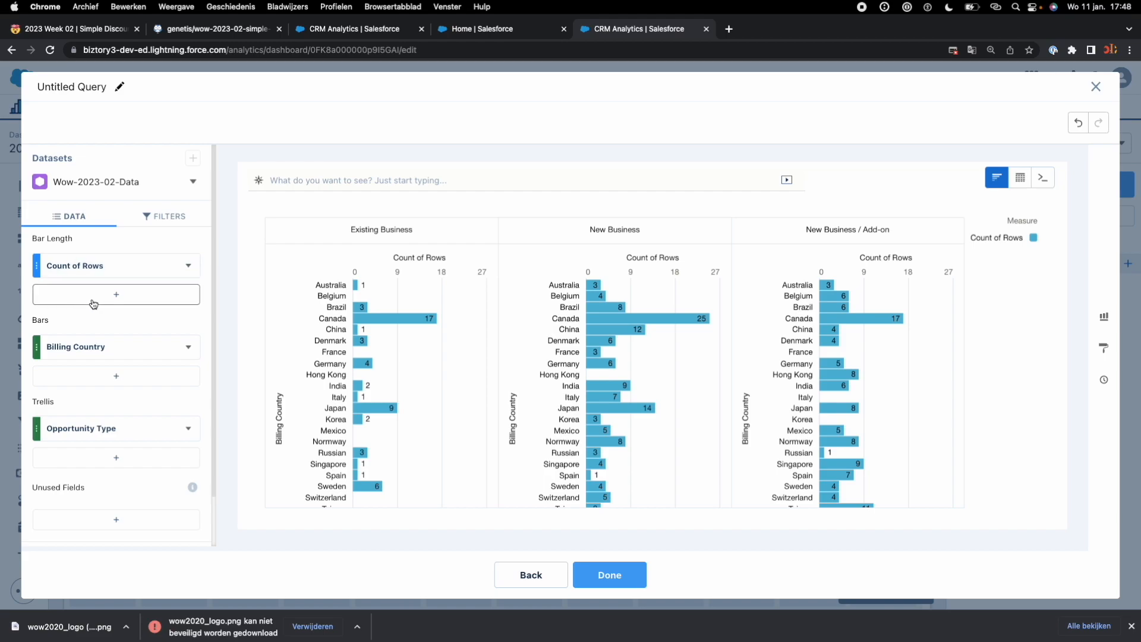
Step: Replace Count of Rows with the sum of Absolute Discount as bar length, and enlarge the finished chart to full grid width and six rows high
{"action": "left_click", "coordinate": [150, 297]}
{"action": "type", "text": "abs"}
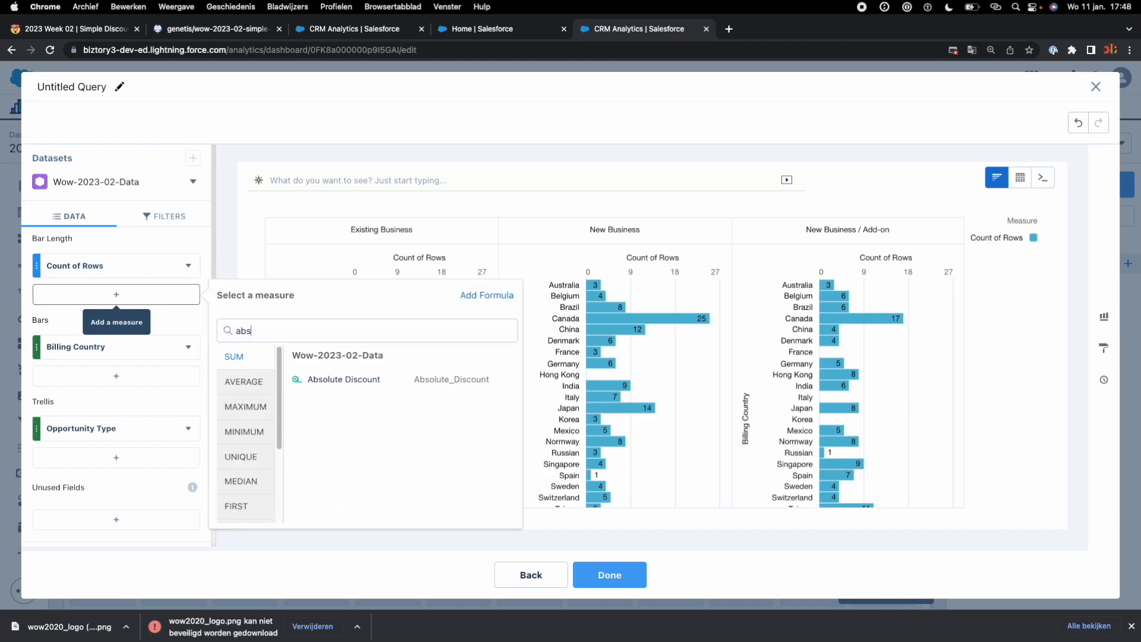
{"action": "left_click", "coordinate": [345, 380]}
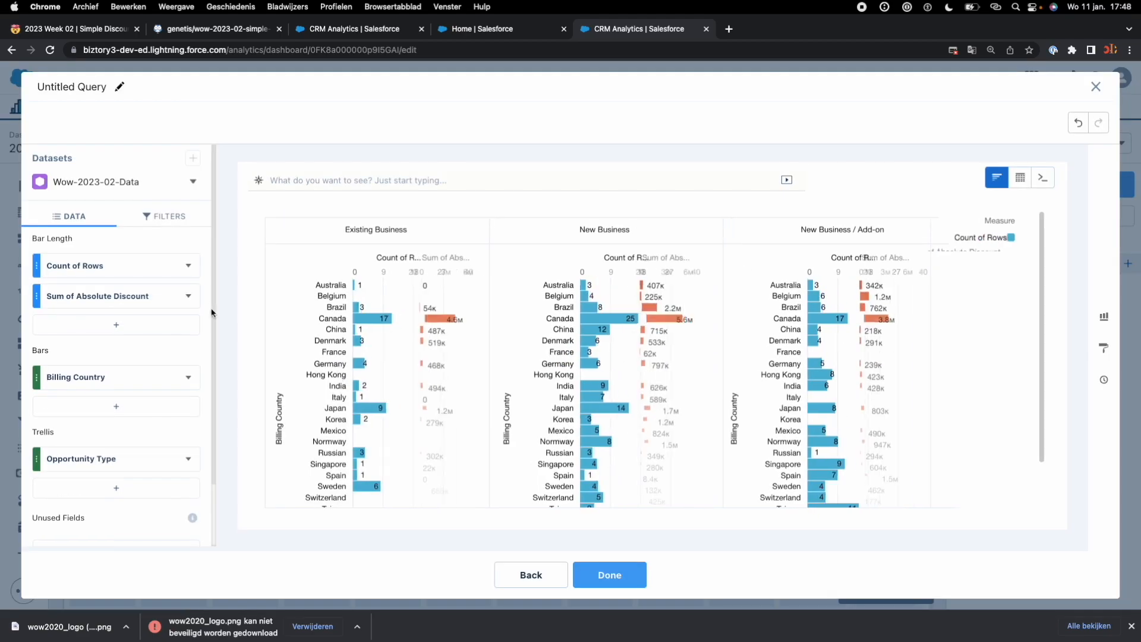
{"action": "left_click", "coordinate": [188, 266]}
{"action": "left_click", "coordinate": [235, 512]}
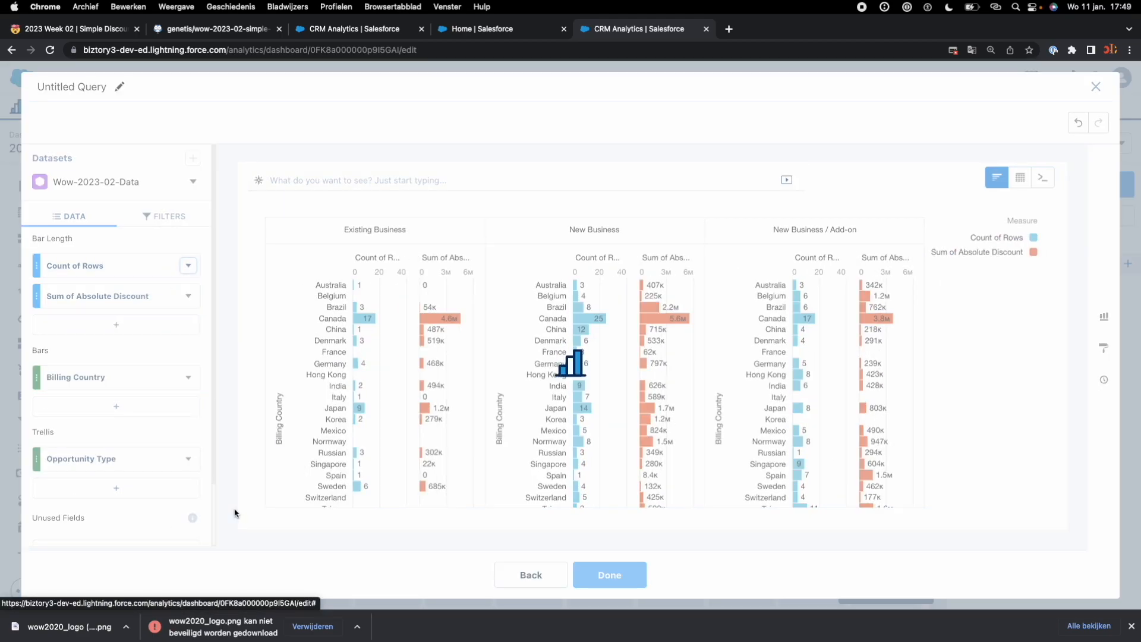
{"action": "left_click", "coordinate": [609, 575]}
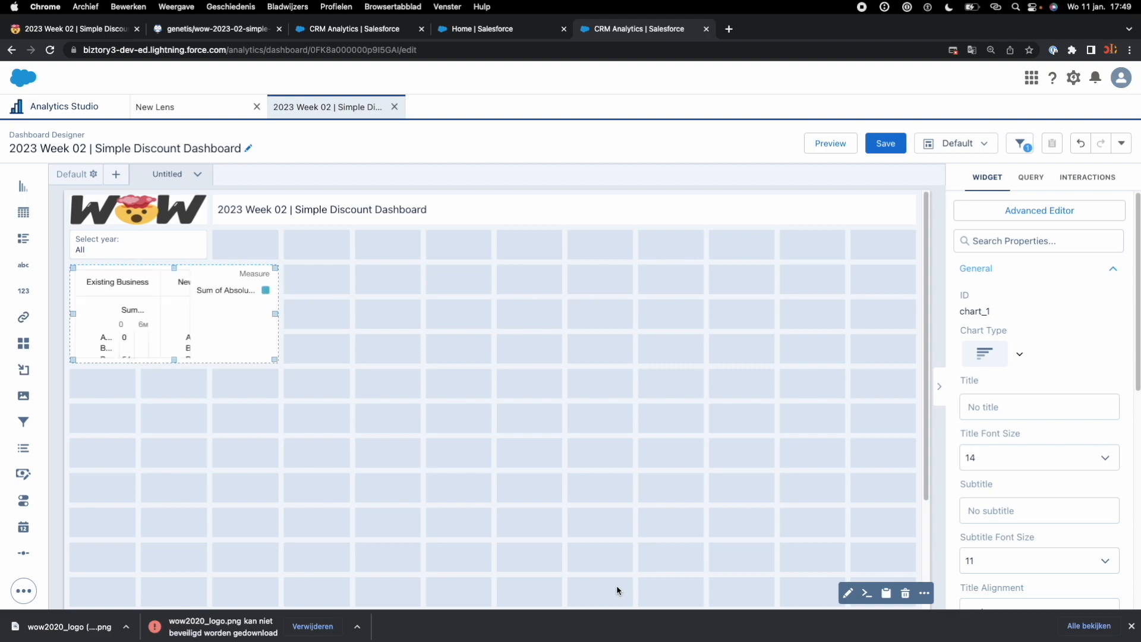
{"action": "left_click_drag", "start_coordinate": [274, 360], "coordinate": [879, 467]}
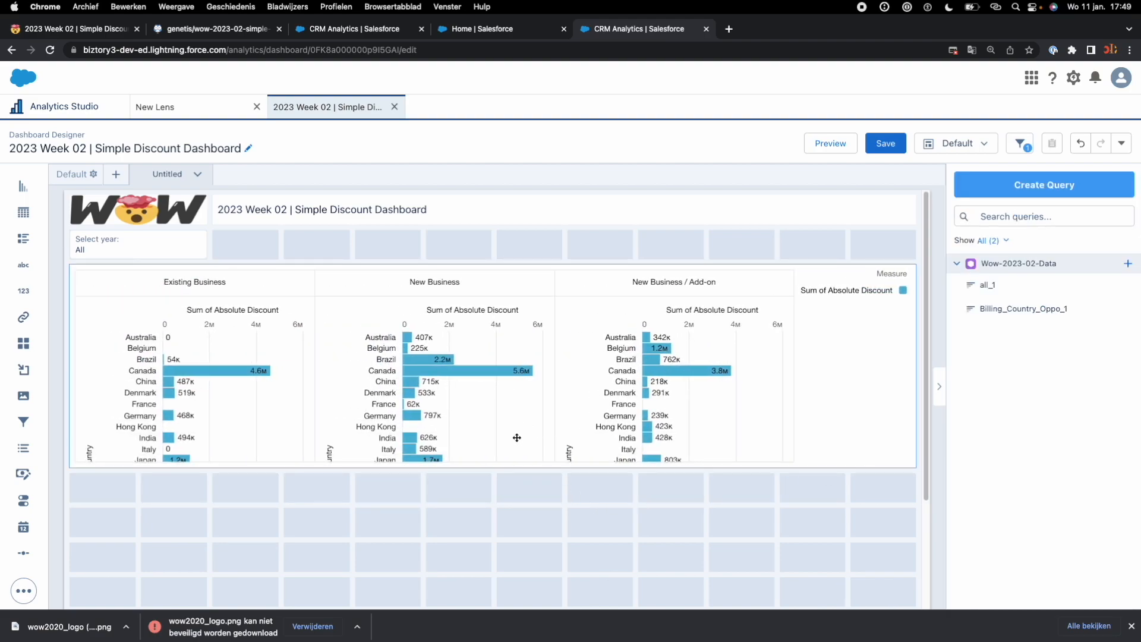
Step: Check the chart title requirement on the challenge page and title the bar chart "Absolute Discount by Country and Opportunity"
{"action": "key", "text": "super+1"}
{"action": "left_click_drag", "start_coordinate": [283, 353], "coordinate": [180, 352]}
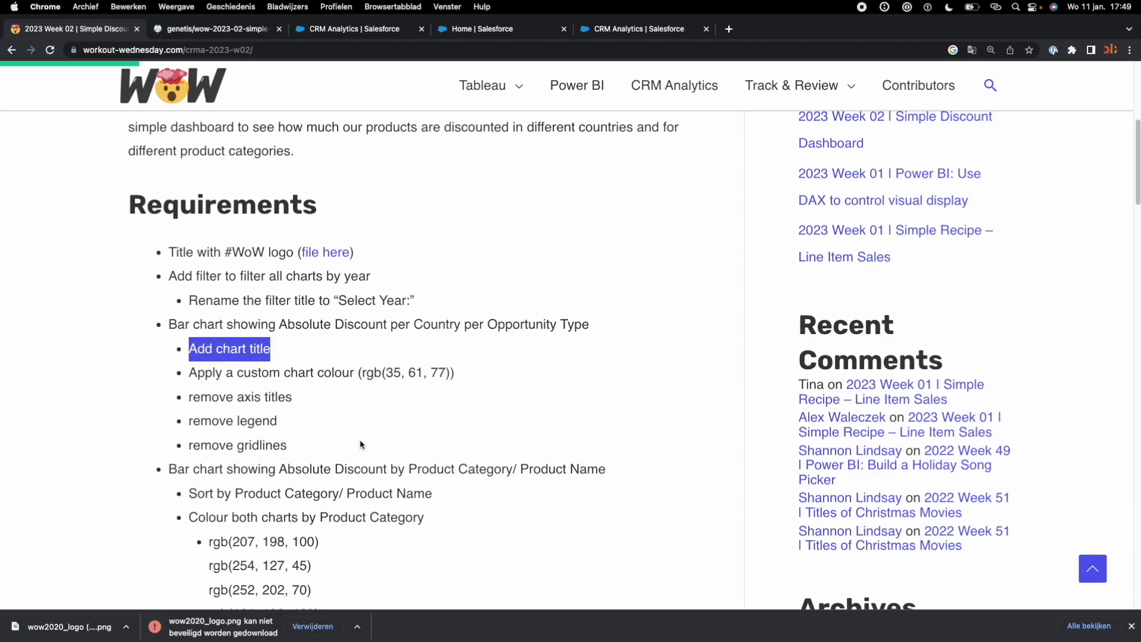
{"action": "scroll", "coordinate": [365, 445], "scroll_direction": "down", "scroll_amount": 9}
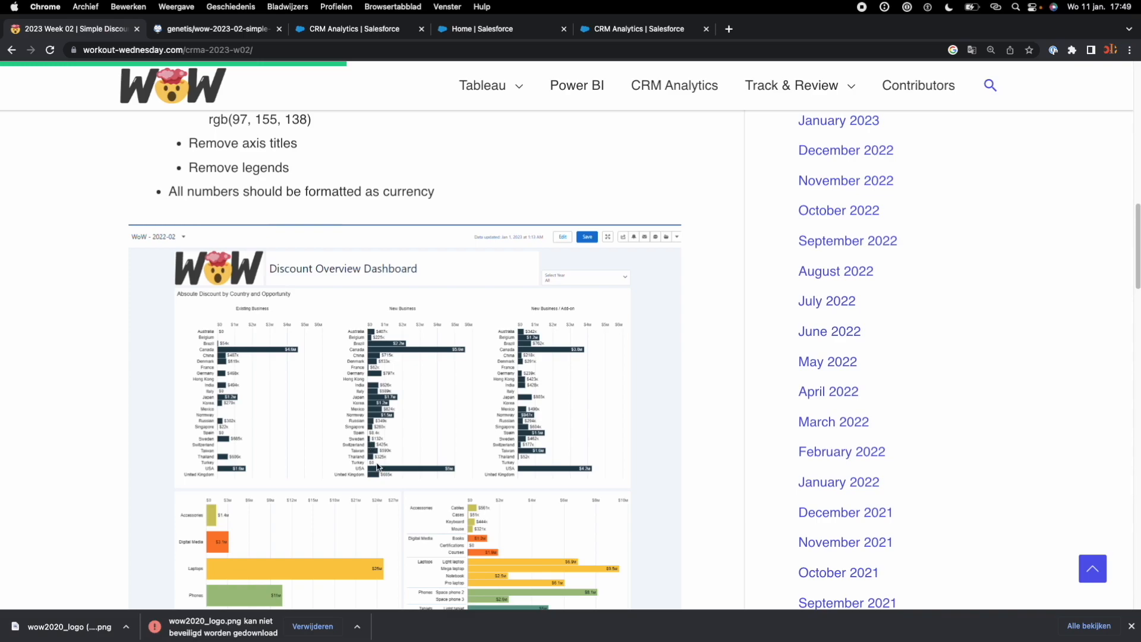
{"action": "key", "text": "super+2"}
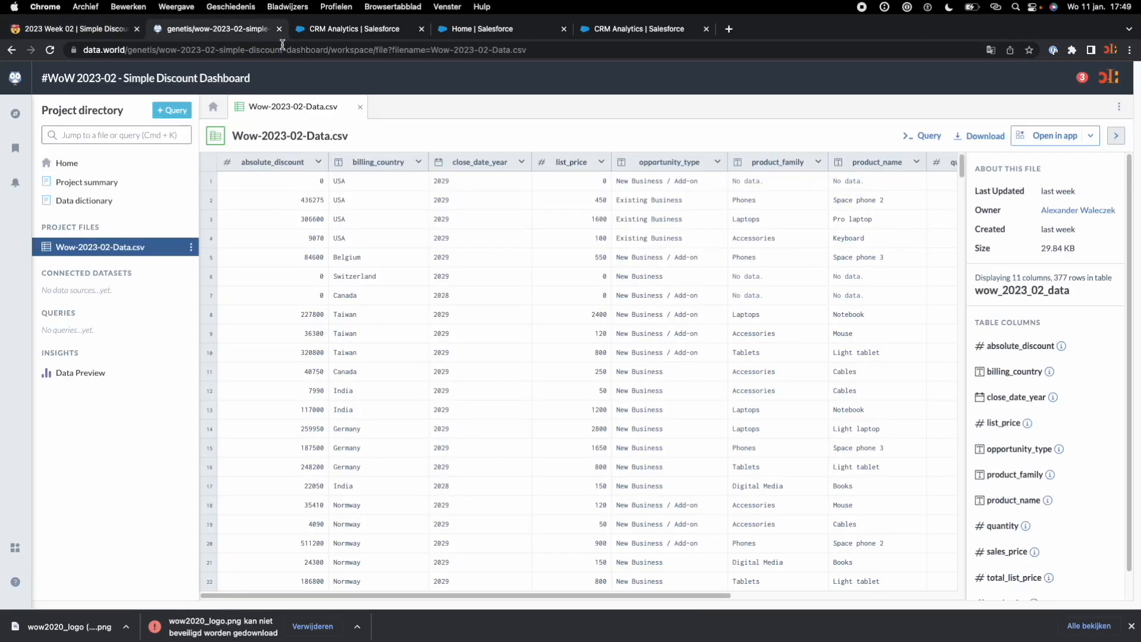
{"action": "left_click", "coordinate": [330, 36]}
{"action": "left_click", "coordinate": [472, 35]}
{"action": "left_click", "coordinate": [635, 33]}
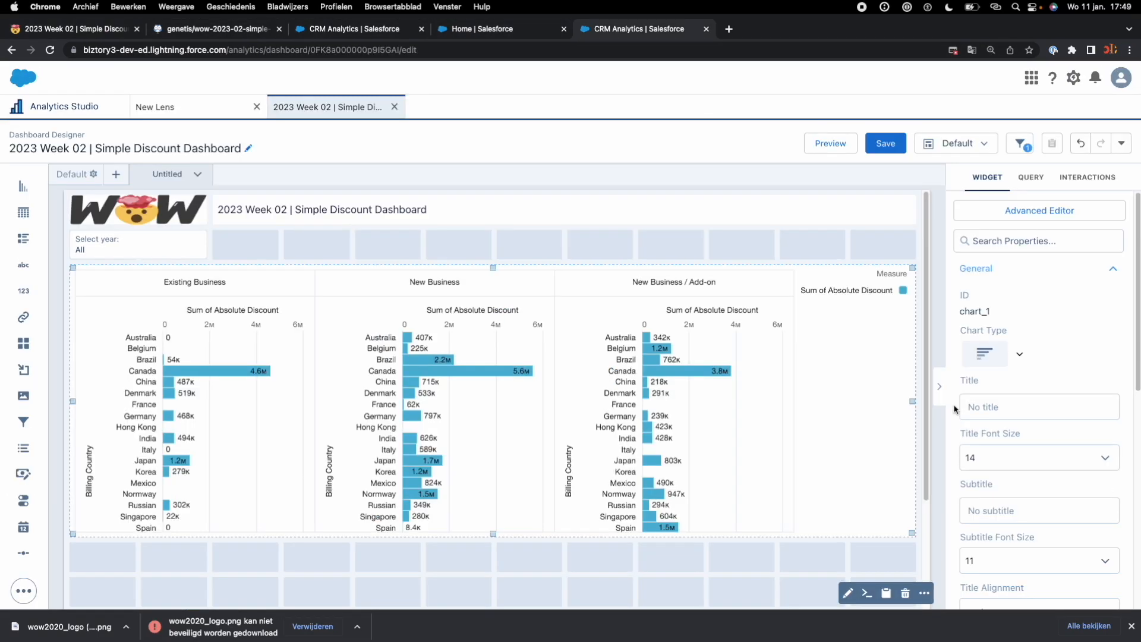
{"action": "left_click", "coordinate": [962, 407]}
{"action": "type", "text": "Absolute Discount by Country And"}
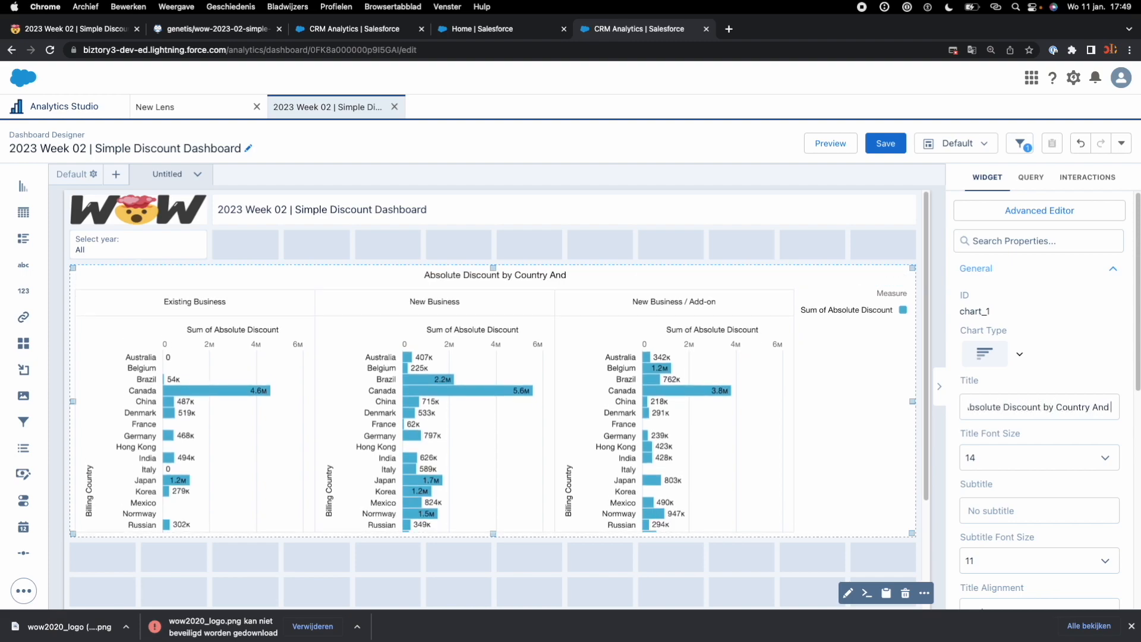
{"action": "key", "text": "BackSpace"}
{"action": "key", "text": "BackSpace"}
{"action": "key", "text": "BackSpace"}
{"action": "type", "text": "and Opportunity"}
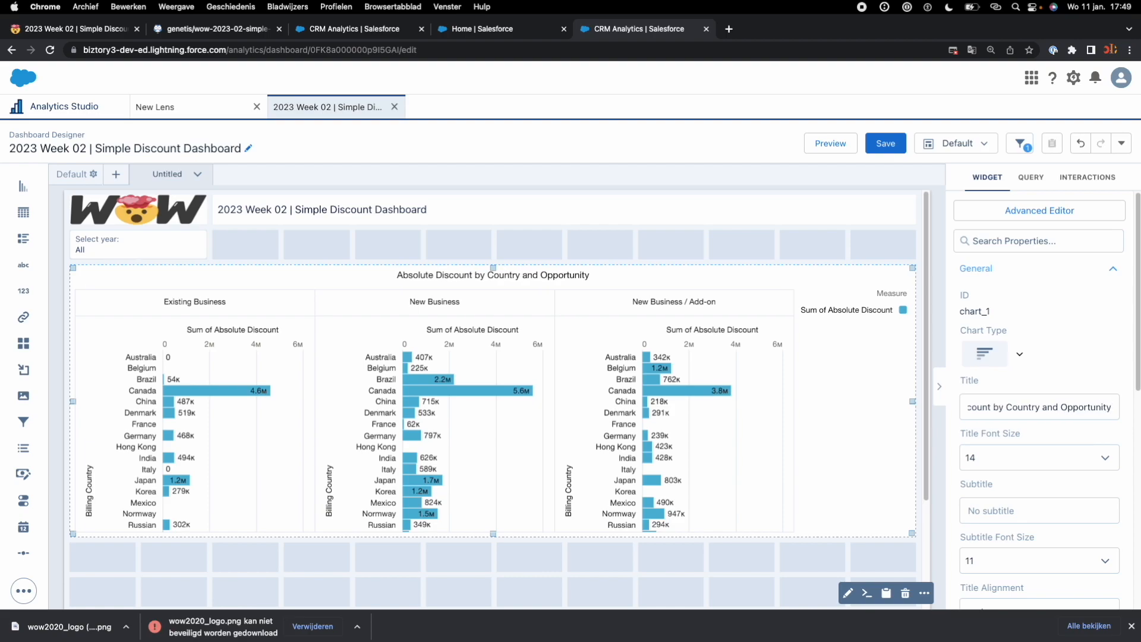
Step: Find the custom chart colour requirement on the challenge page and select its RGB values 35, 61, 77
{"action": "left_click", "coordinate": [73, 29]}
{"action": "scroll", "coordinate": [243, 240], "scroll_direction": "up", "scroll_amount": 2}
{"action": "left_click", "coordinate": [221, 251]}
{"action": "left_click_drag", "start_coordinate": [189, 257], "coordinate": [462, 258]}
{"action": "left_click", "coordinate": [415, 271]}
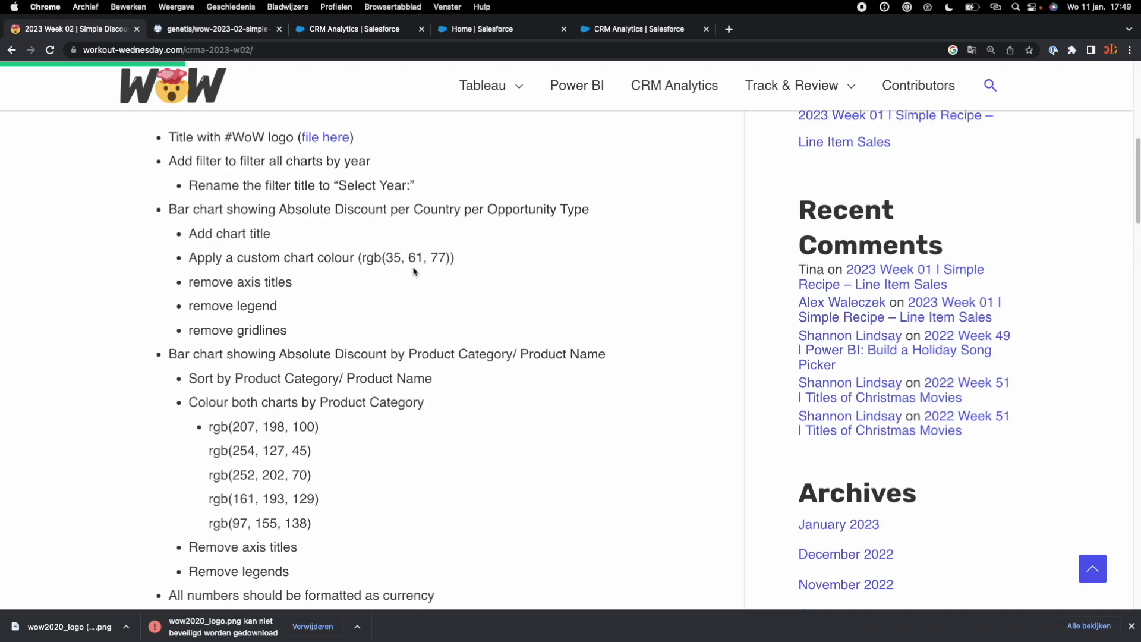
{"action": "left_click_drag", "start_coordinate": [387, 257], "coordinate": [444, 258]}
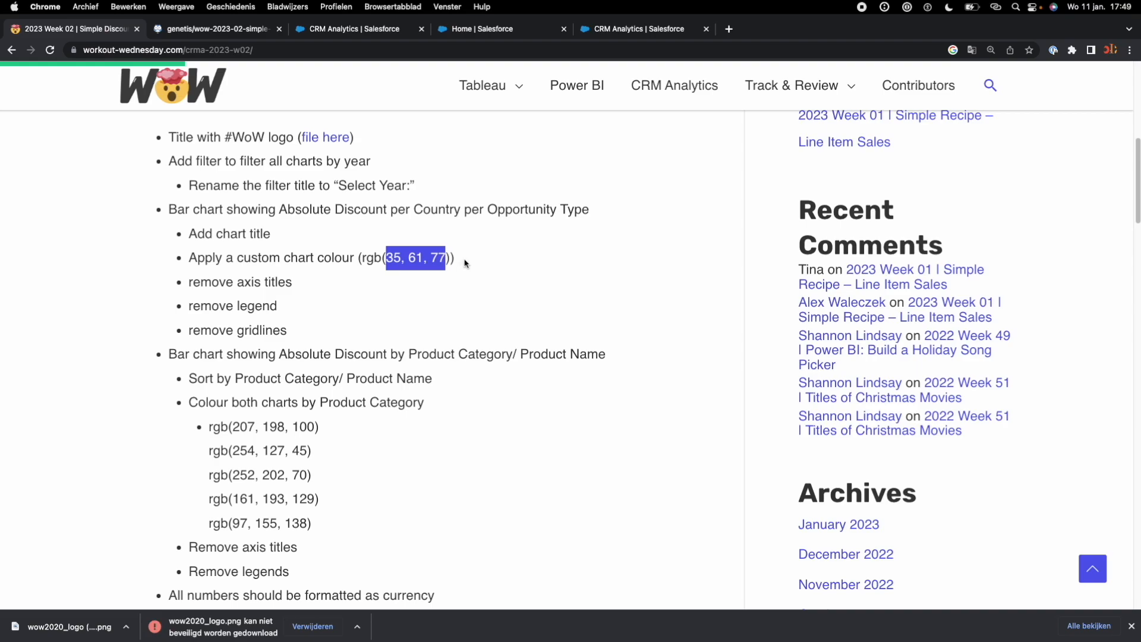
Step: Return to the dashboard and apply conditional formatting by Measures to the Absolute Discount by Country and Opportunity chart
{"action": "left_click", "coordinate": [614, 34]}
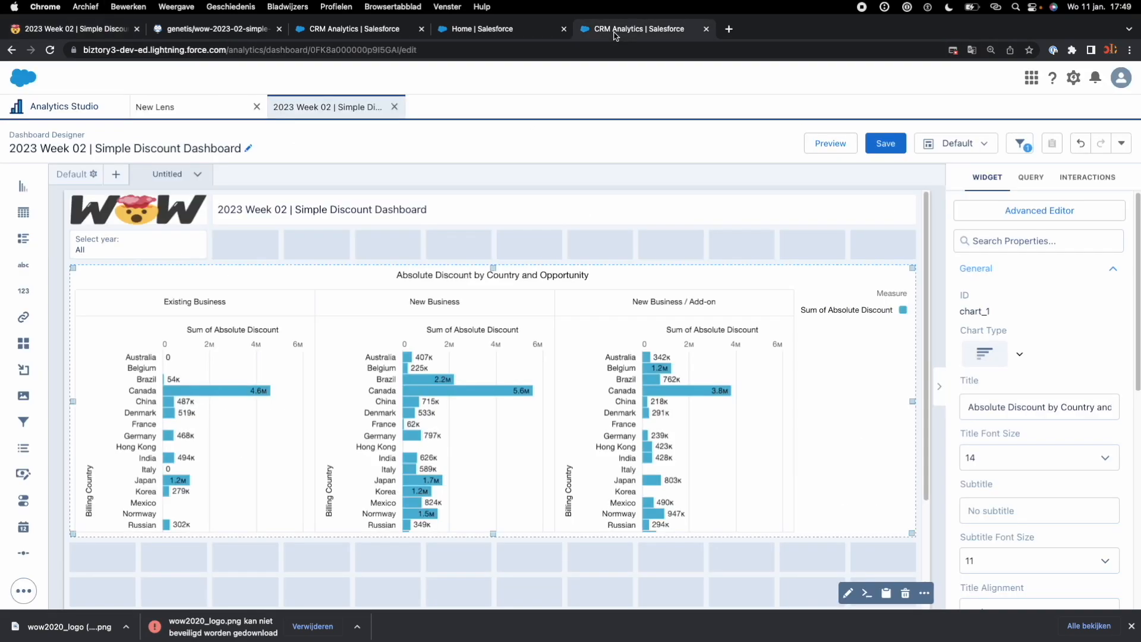
{"action": "scroll", "coordinate": [976, 466], "scroll_direction": "down", "scroll_amount": 7}
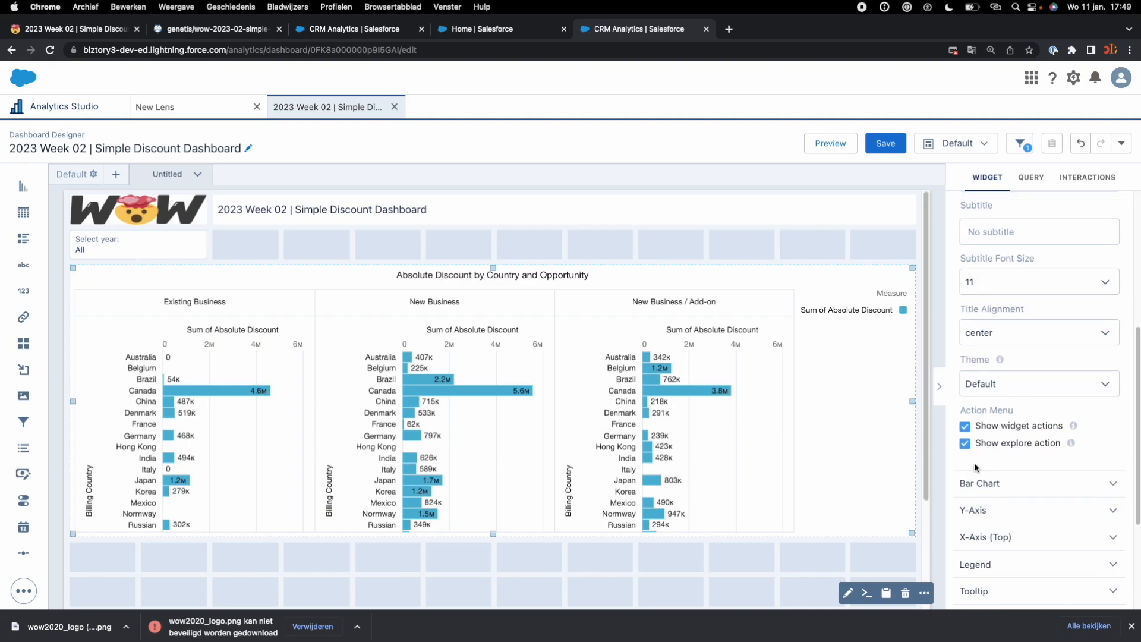
{"action": "left_click", "coordinate": [689, 317]}
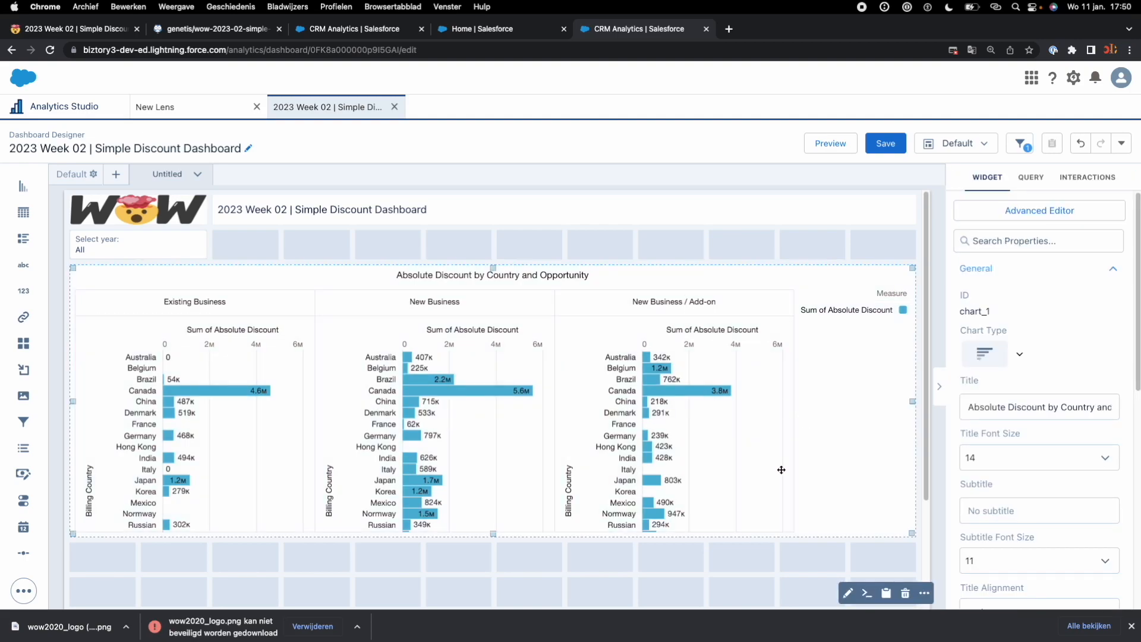
{"action": "scroll", "coordinate": [1064, 491], "scroll_direction": "down", "scroll_amount": 7}
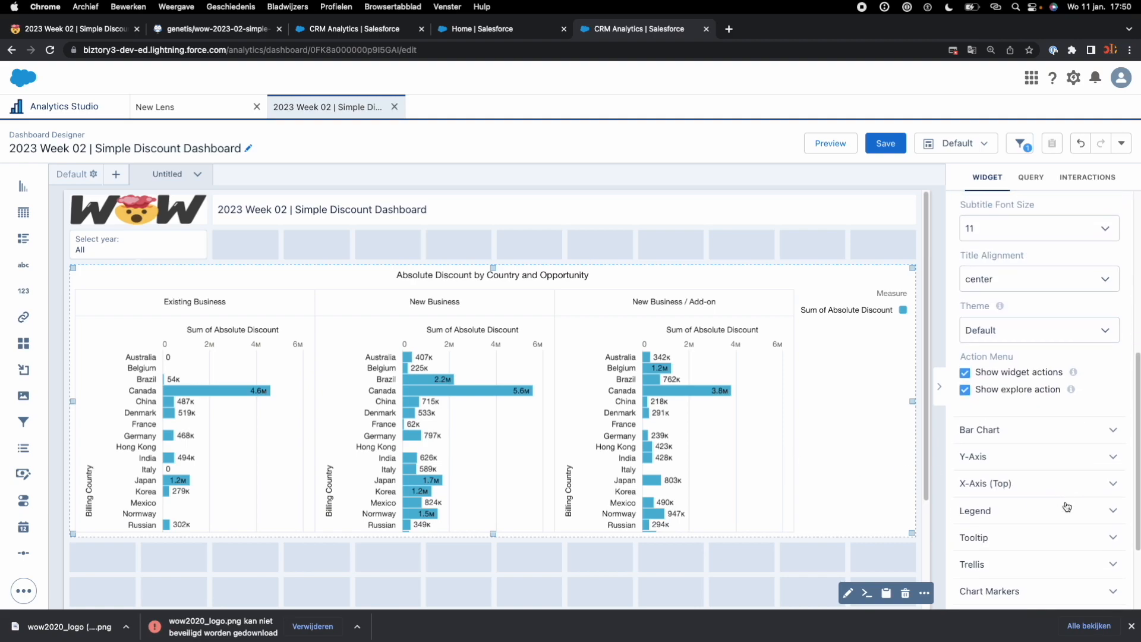
{"action": "left_click", "coordinate": [1021, 500]}
{"action": "scroll", "coordinate": [1034, 507], "scroll_direction": "down", "scroll_amount": 3}
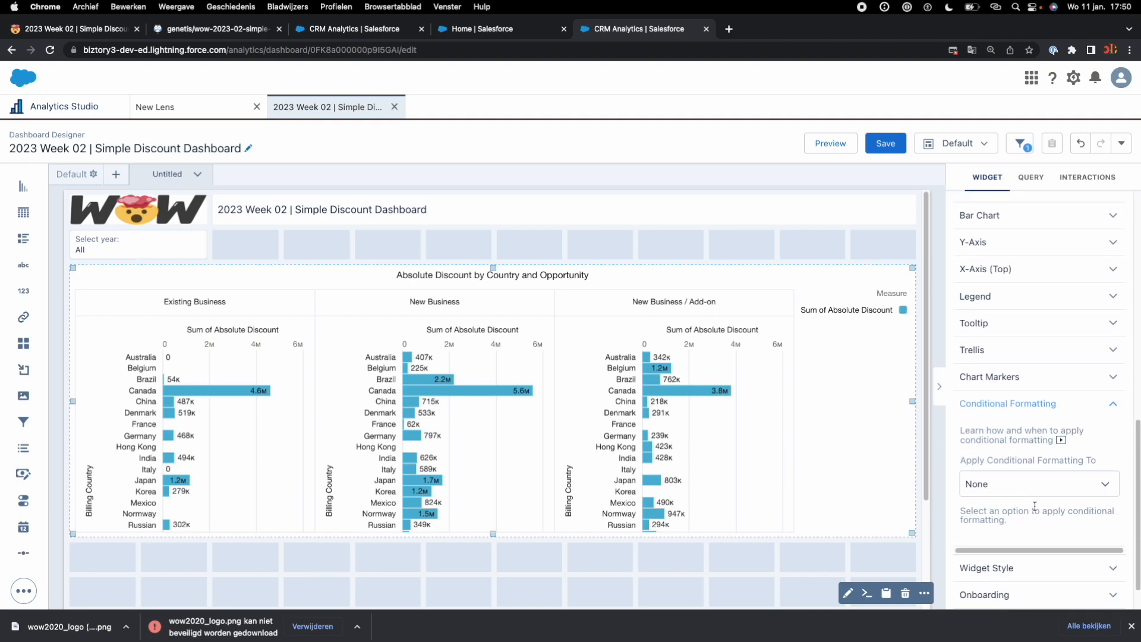
{"action": "left_click", "coordinate": [1016, 477]}
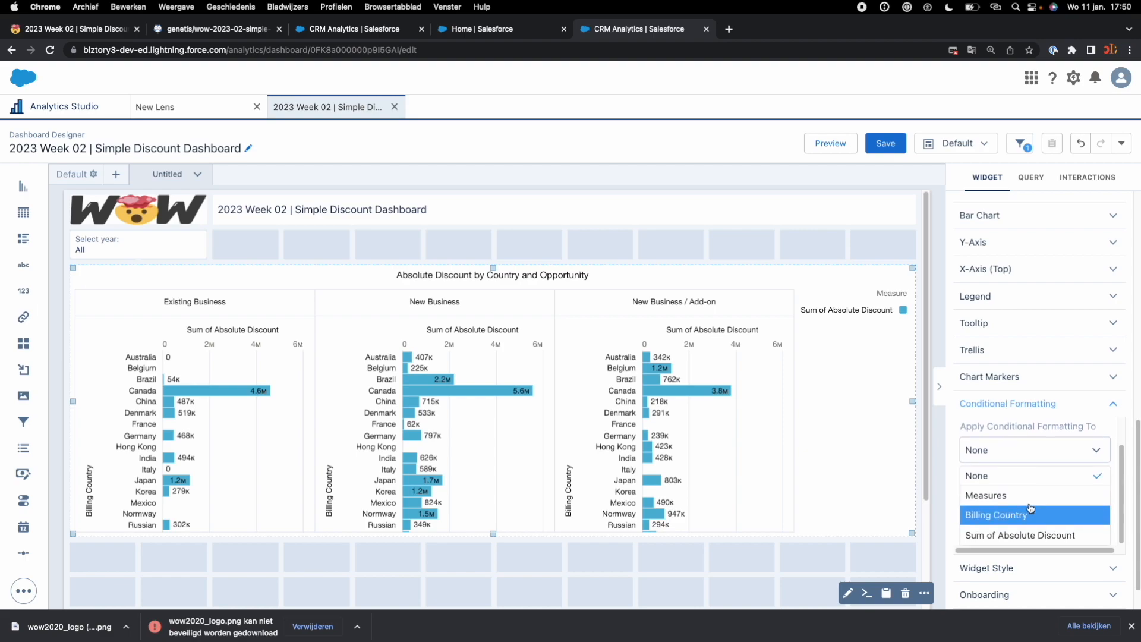
{"action": "left_click", "coordinate": [1050, 503]}
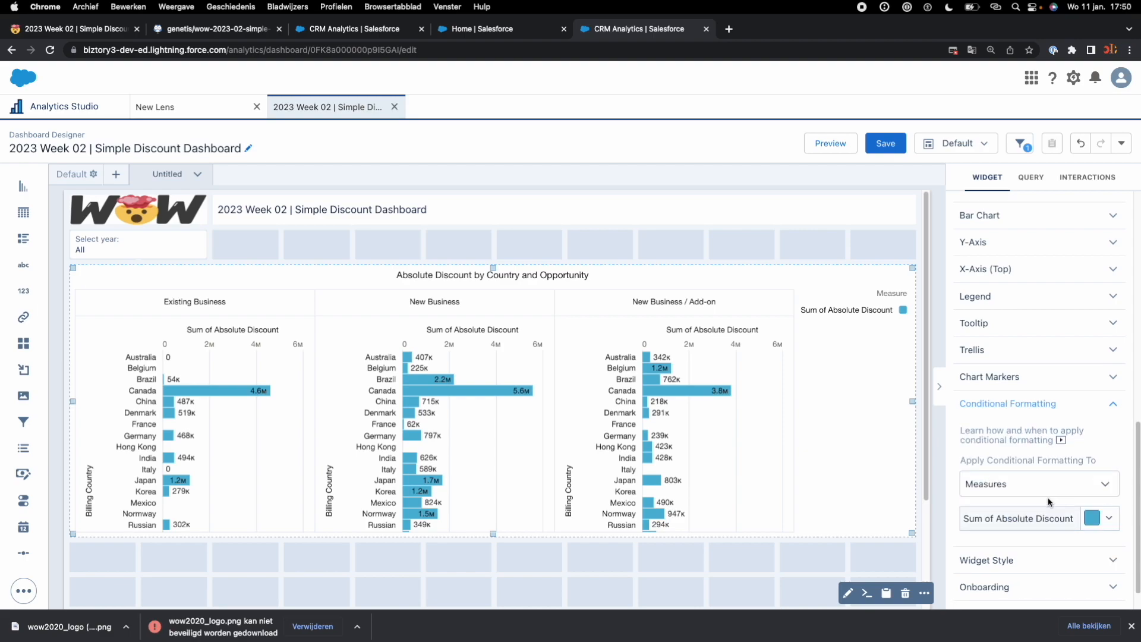
Step: Set the custom colour of Sum of Absolute Discount to rgb(35, 61, 77) and save the dashboard
{"action": "left_click", "coordinate": [1100, 522]}
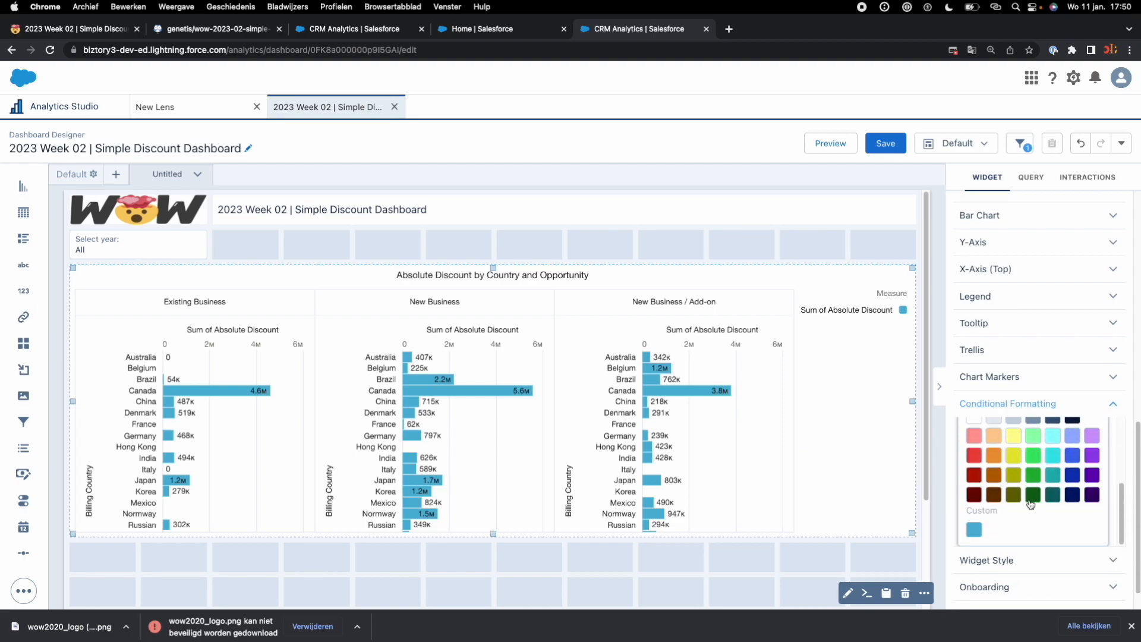
{"action": "left_click", "coordinate": [974, 531]}
{"action": "left_click_drag", "start_coordinate": [997, 487], "coordinate": [1037, 486]}
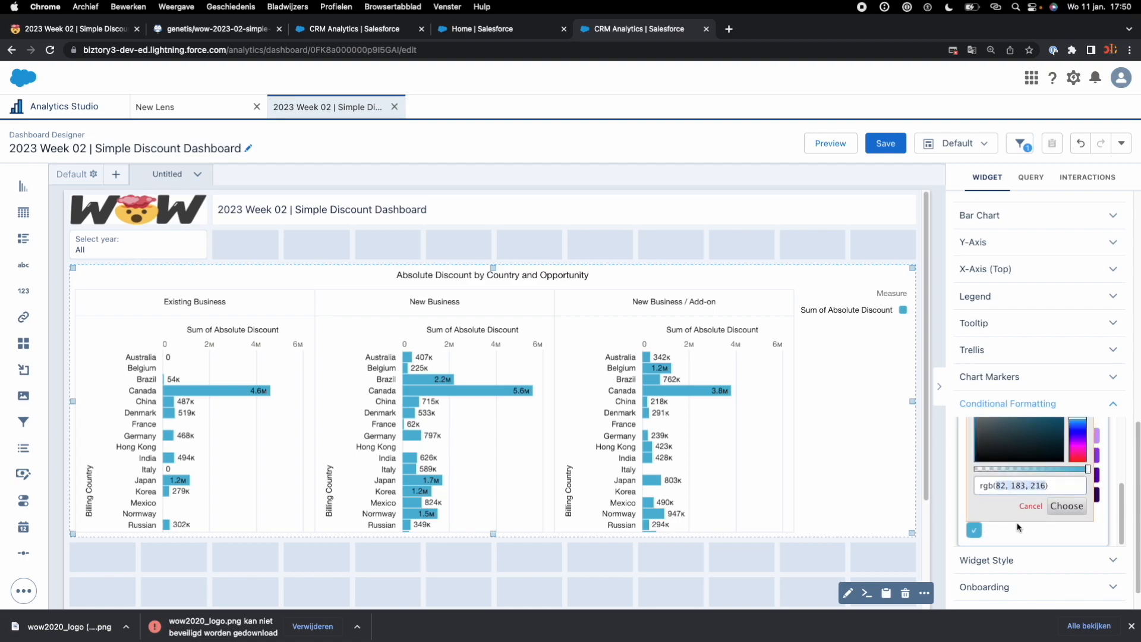
{"action": "key", "text": "BackSpace"}
{"action": "key", "text": "super+v"}
{"action": "key", "text": "Return"}
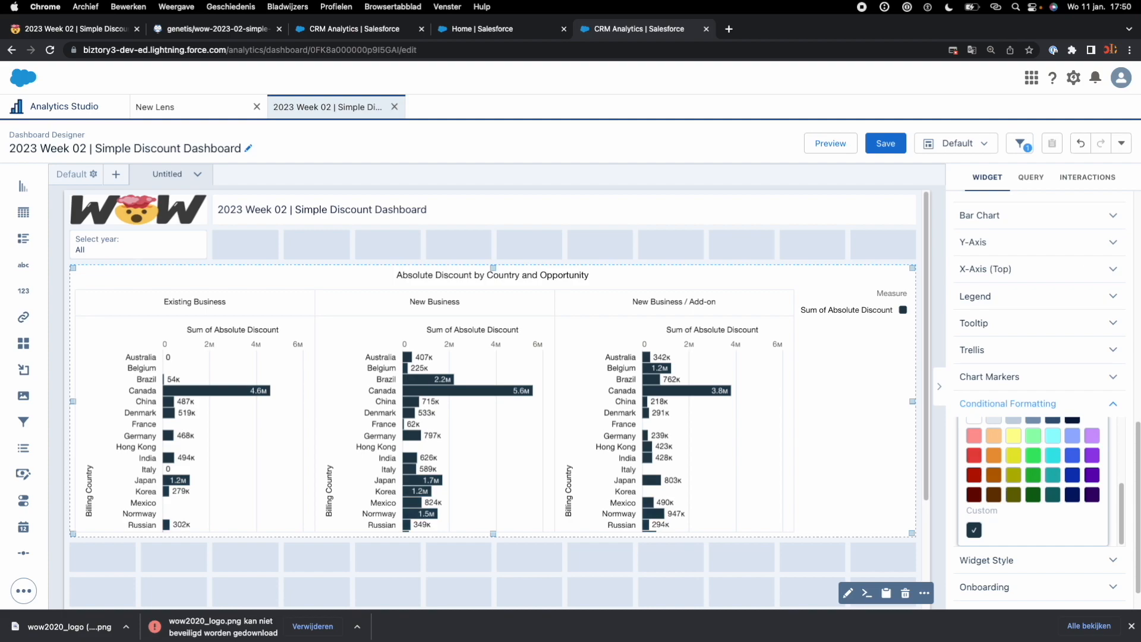
{"action": "left_click", "coordinate": [885, 144]}
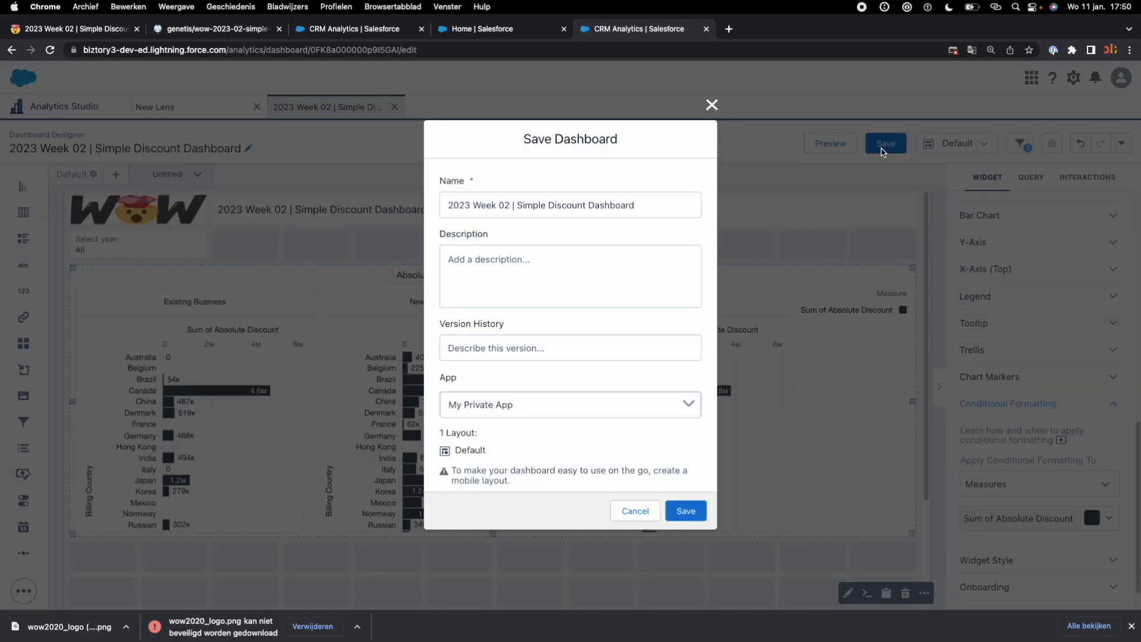
{"action": "left_click", "coordinate": [686, 511]}
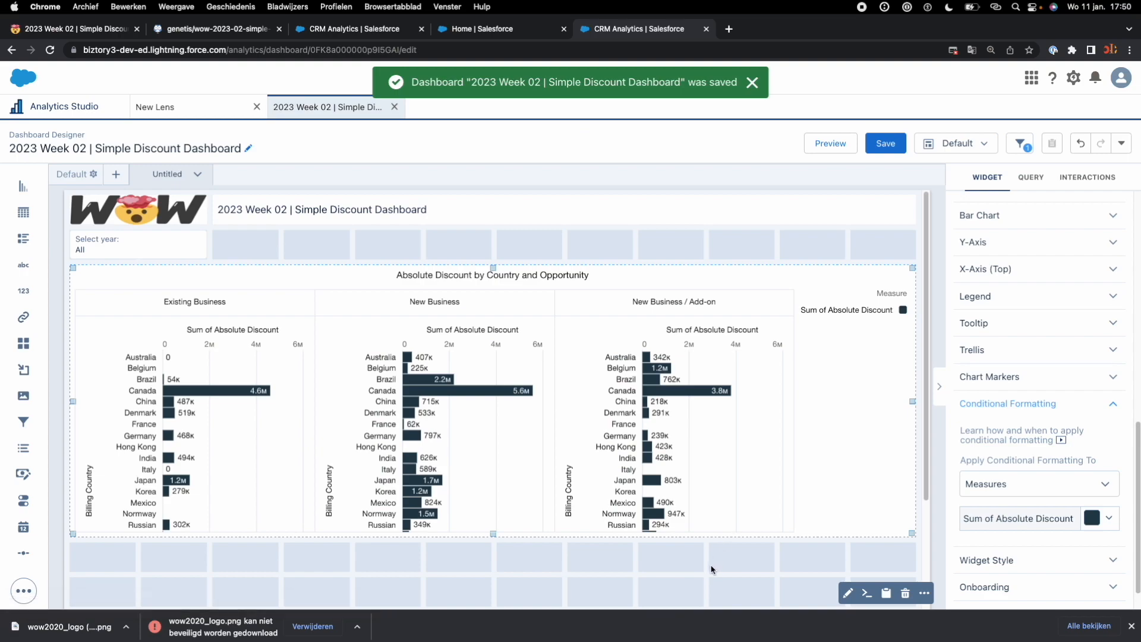
Step: Extend the bar chart downward by two grid rows and deselect it
{"action": "scroll", "coordinate": [510, 417], "scroll_direction": "down", "scroll_amount": 2}
{"action": "left_click_drag", "start_coordinate": [497, 453], "coordinate": [494, 528]}
{"action": "left_click", "coordinate": [537, 563]}
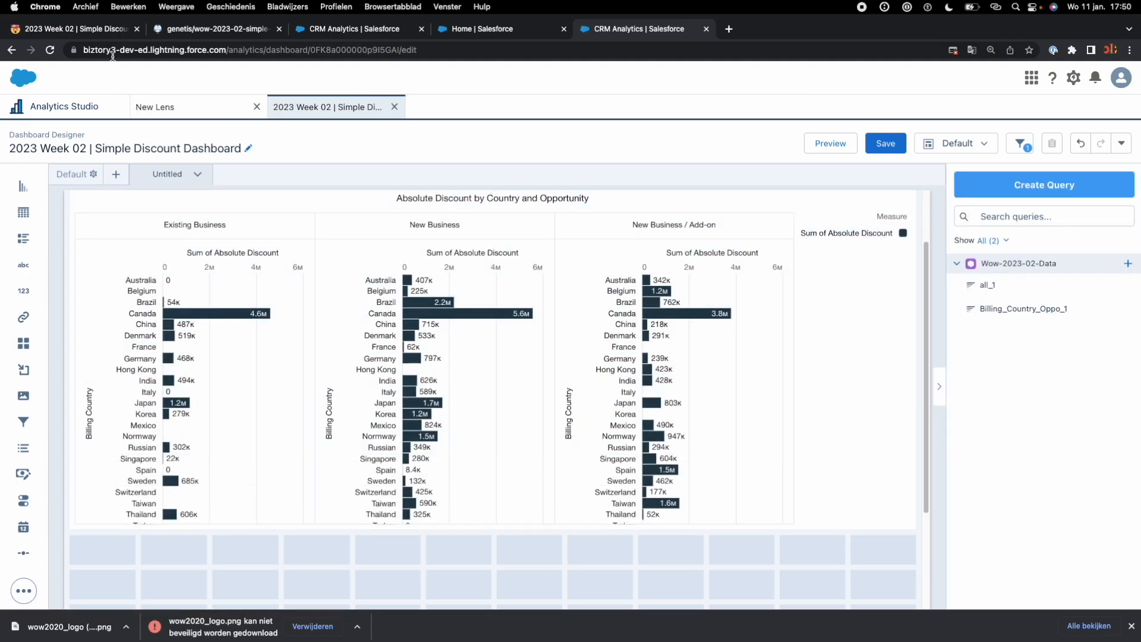
Step: Check the axis title requirement on the challenge page and open the country bar chart's Y-axis settings
{"action": "left_click", "coordinate": [110, 30]}
{"action": "left_click_drag", "start_coordinate": [294, 287], "coordinate": [156, 298]}
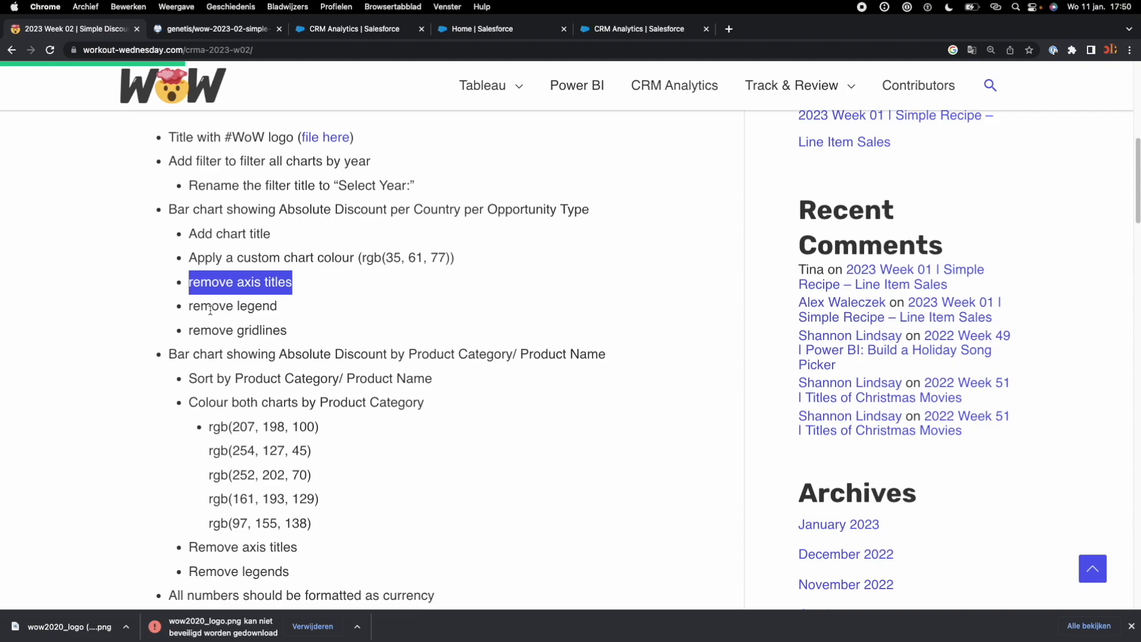
{"action": "left_click", "coordinate": [647, 33]}
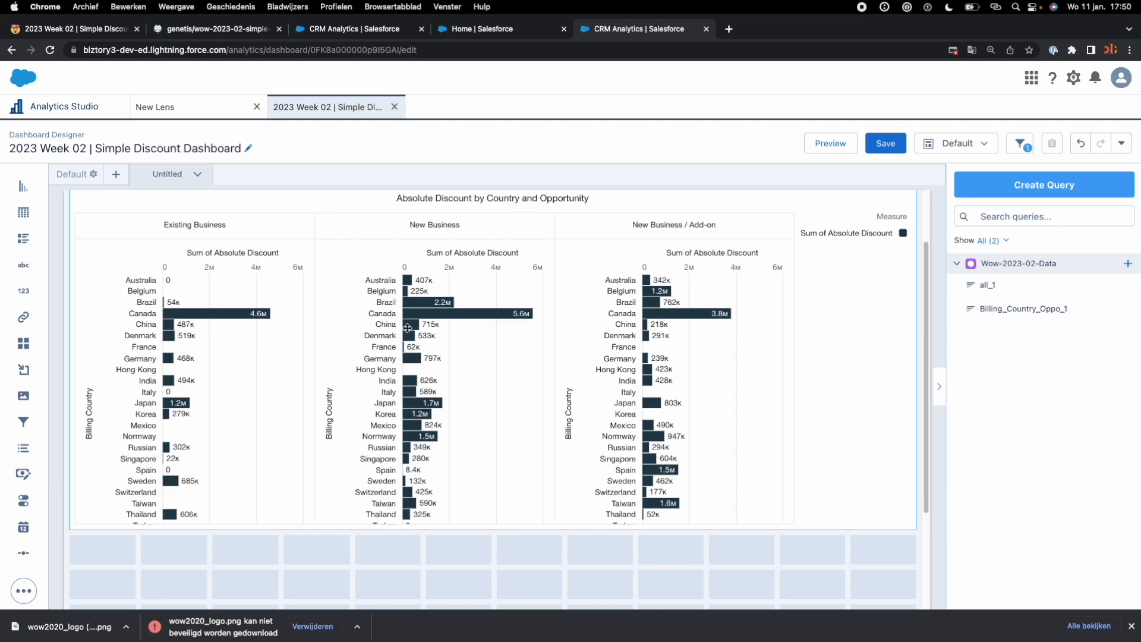
{"action": "left_click", "coordinate": [487, 252]}
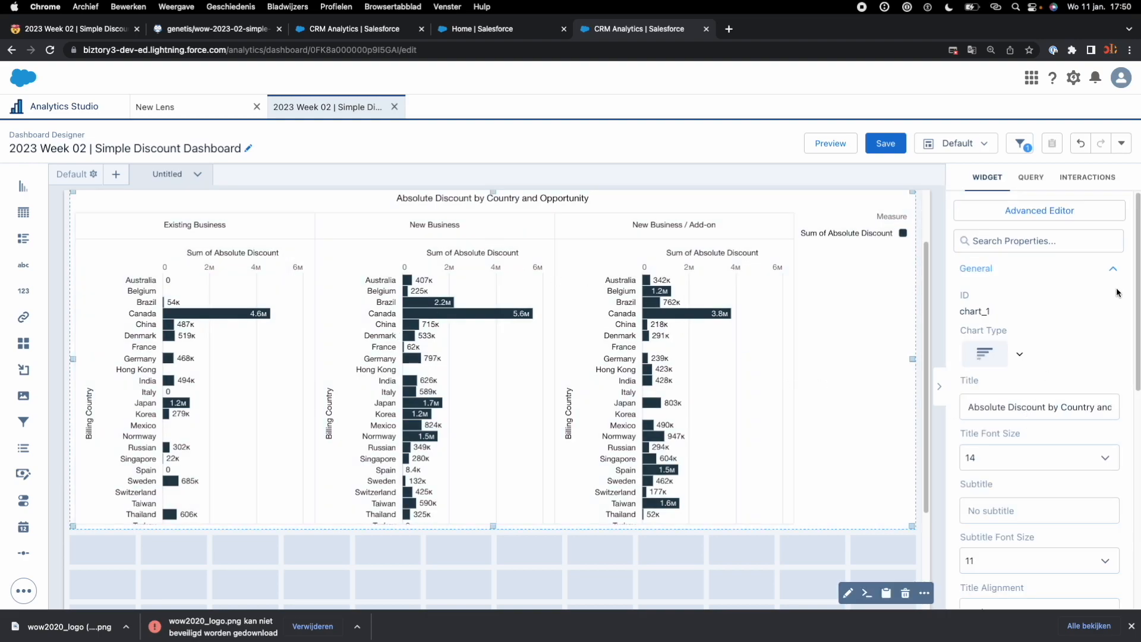
{"action": "left_click_drag", "start_coordinate": [1138, 297], "coordinate": [1139, 480]}
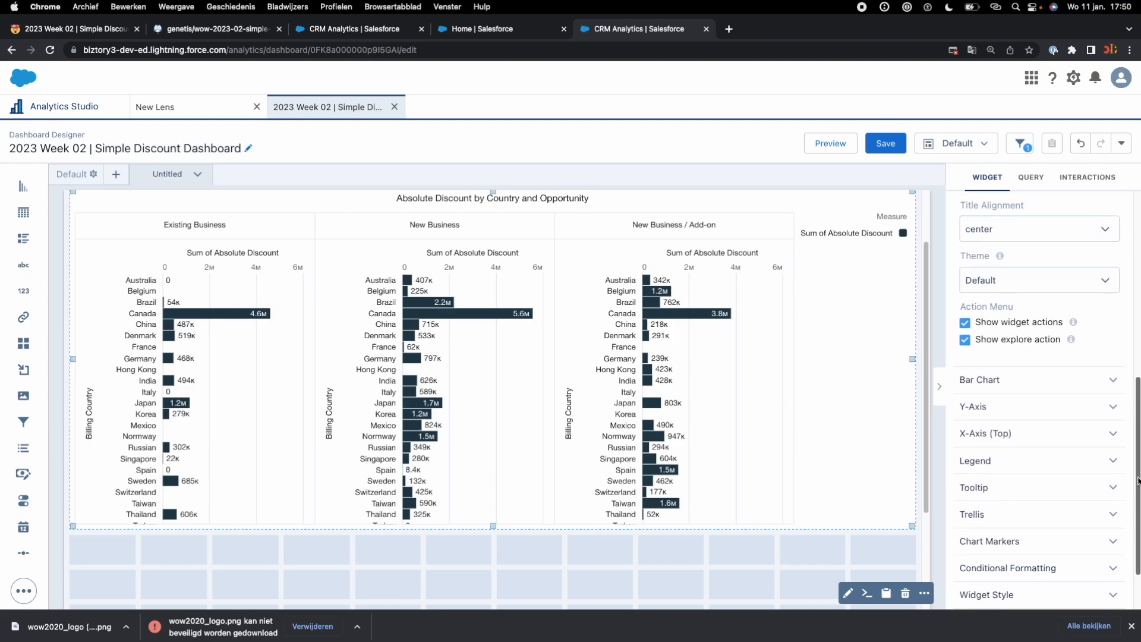
{"action": "left_click", "coordinate": [975, 409]}
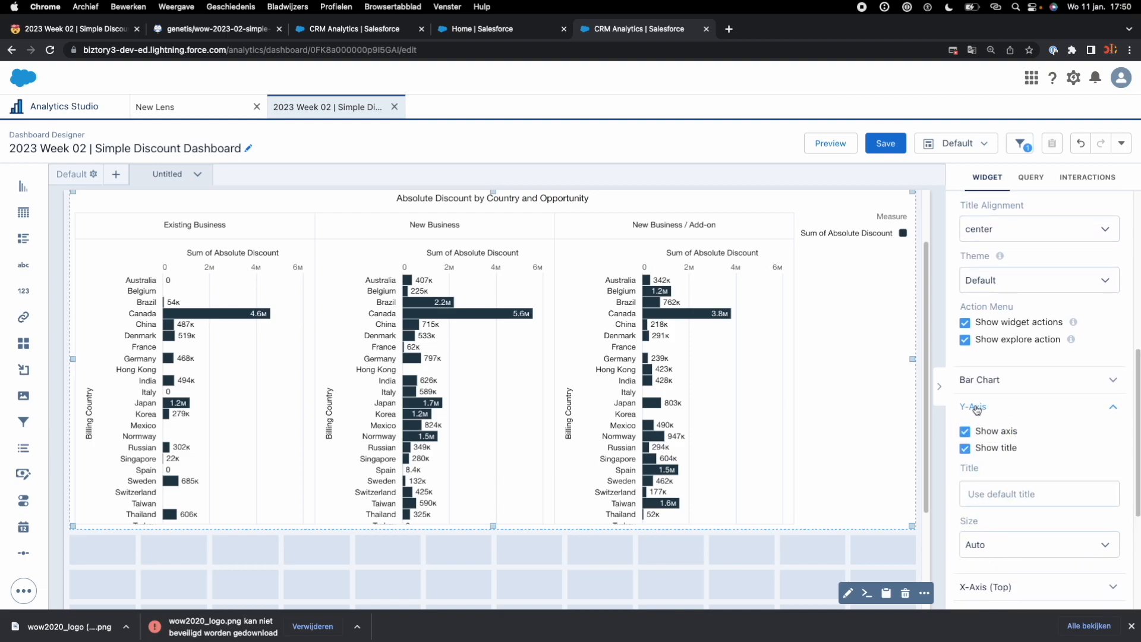
{"action": "left_click", "coordinate": [966, 450]}
{"action": "left_click", "coordinate": [964, 451]}
{"action": "left_click", "coordinate": [965, 450]}
{"action": "left_click", "coordinate": [965, 450]}
Step: Hide the title of the bar chart's top X-axis
{"action": "scroll", "coordinate": [998, 584], "scroll_direction": "down", "scroll_amount": 1}
{"action": "left_click", "coordinate": [999, 570]}
{"action": "scroll", "coordinate": [999, 571], "scroll_direction": "down", "scroll_amount": 3}
{"action": "left_click", "coordinate": [965, 451]}
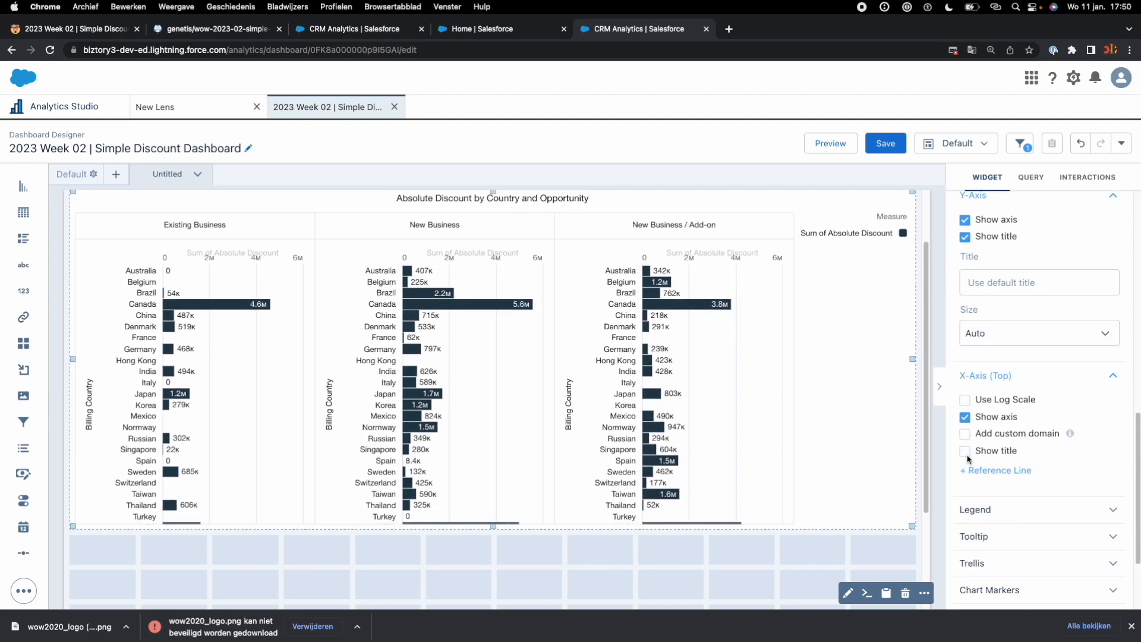
Step: Hide the bar chart's Y-axis title and save the dashboard
{"action": "scroll", "coordinate": [1052, 457], "scroll_direction": "down", "scroll_amount": 1}
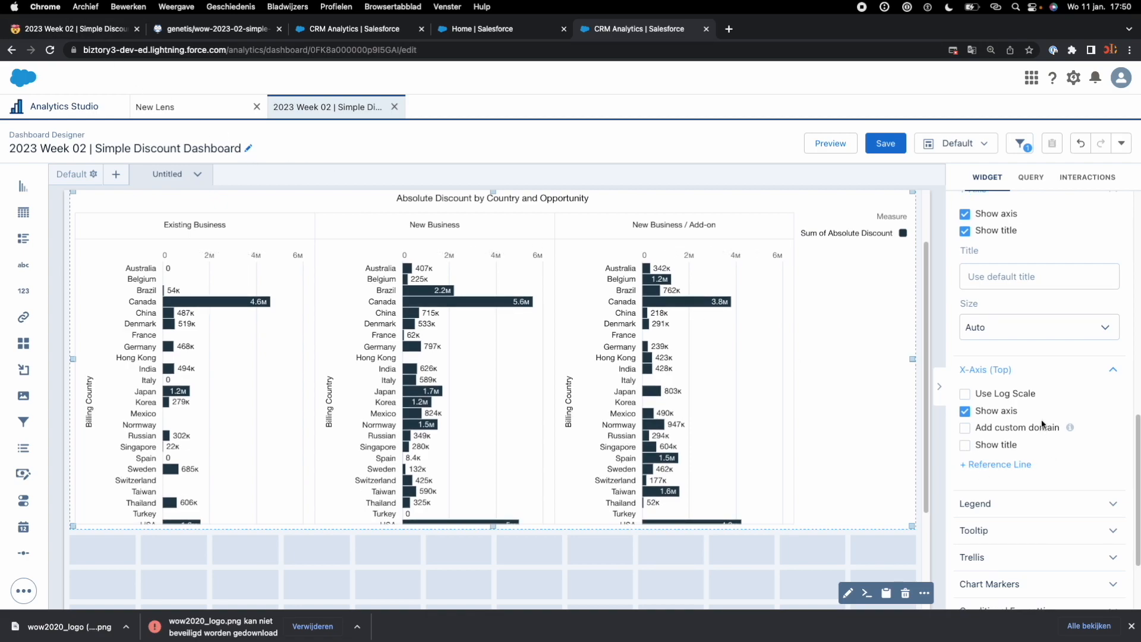
{"action": "scroll", "coordinate": [1041, 420], "scroll_direction": "down", "scroll_amount": 2}
{"action": "scroll", "coordinate": [1042, 422], "scroll_direction": "up", "scroll_amount": 5}
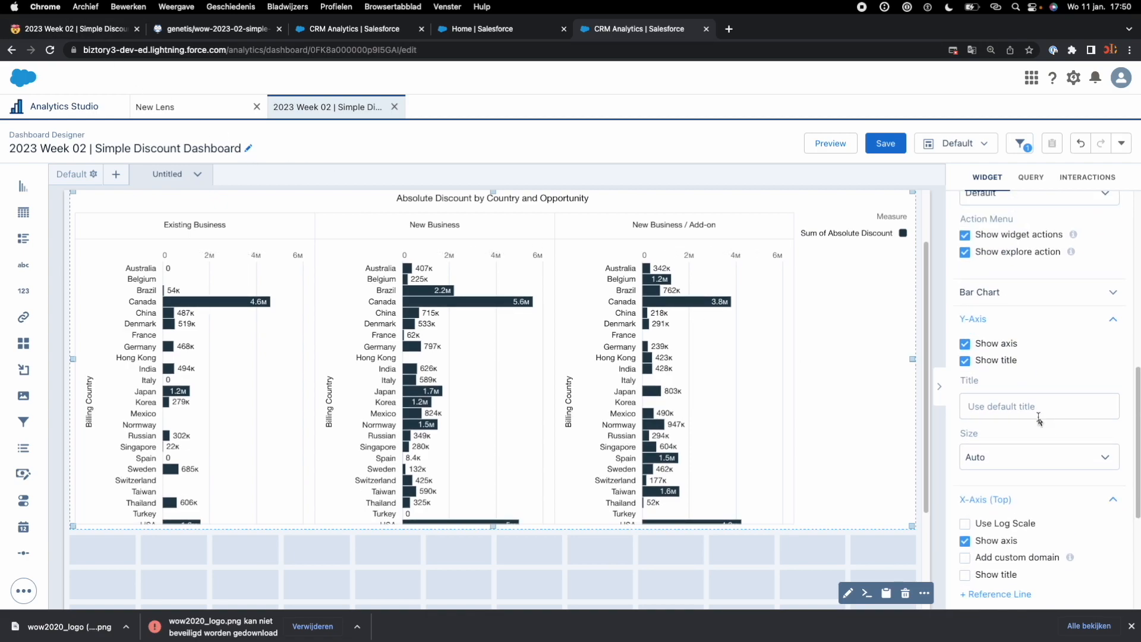
{"action": "left_click", "coordinate": [965, 362]}
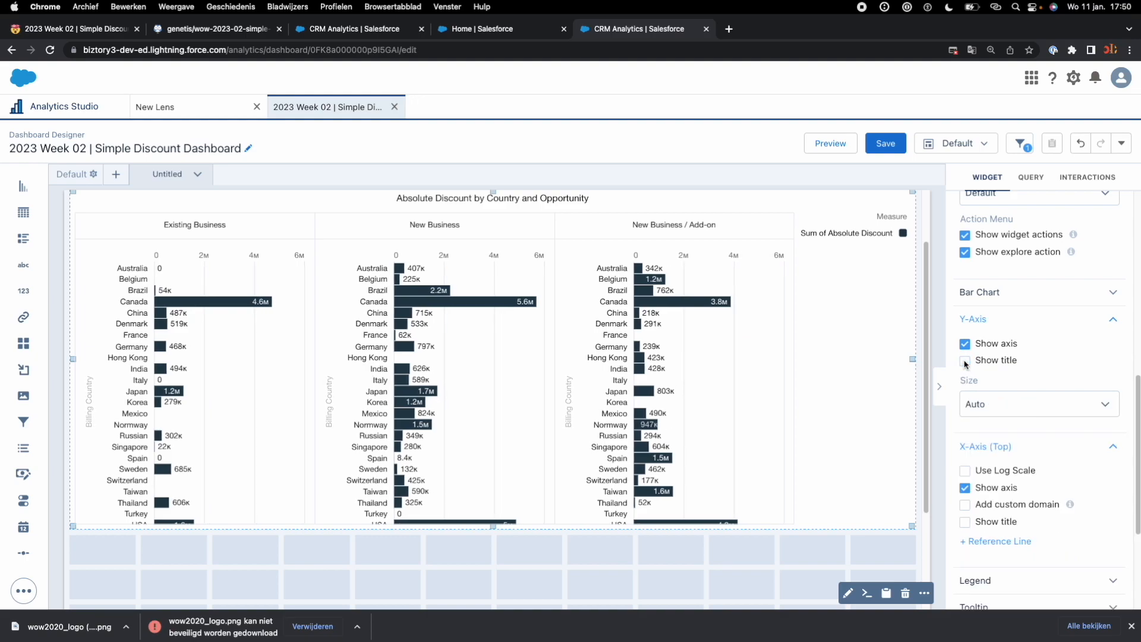
{"action": "left_click", "coordinate": [898, 144]}
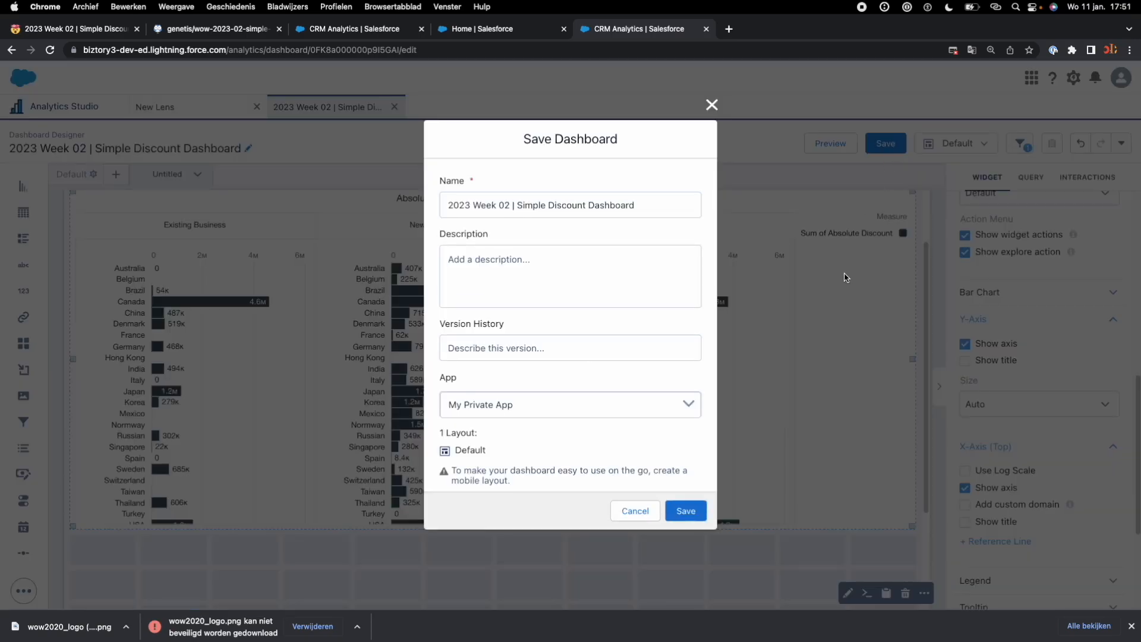
{"action": "left_click", "coordinate": [688, 511]}
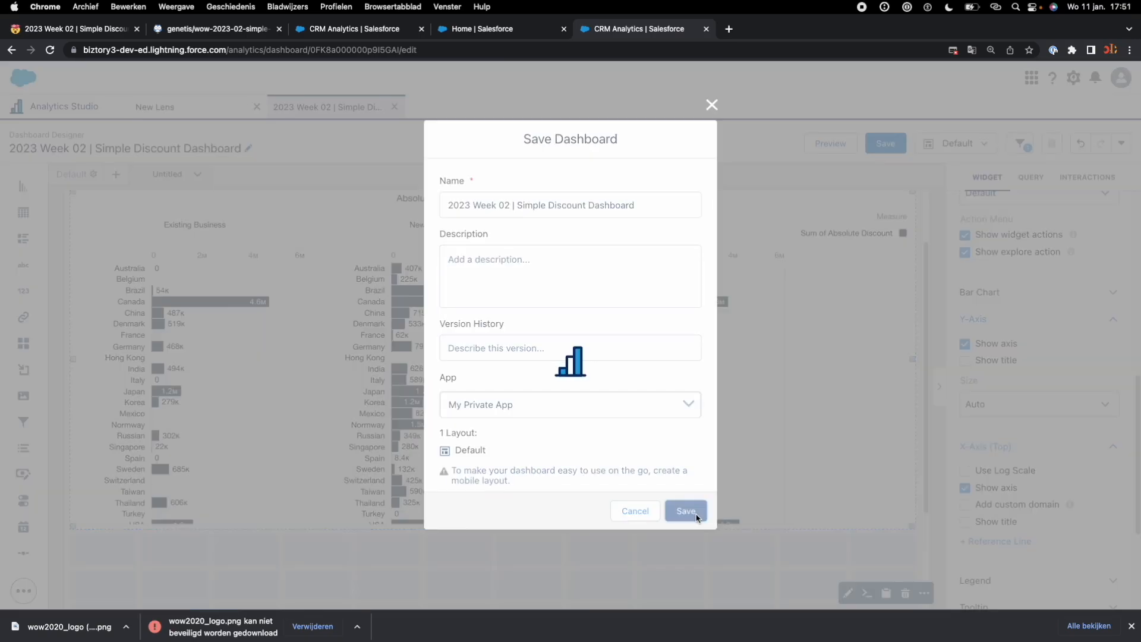
Step: Review the axis title and legend removal requirements on the challenge page
{"action": "left_click", "coordinate": [59, 32]}
{"action": "scroll", "coordinate": [248, 250], "scroll_direction": "up", "scroll_amount": 4}
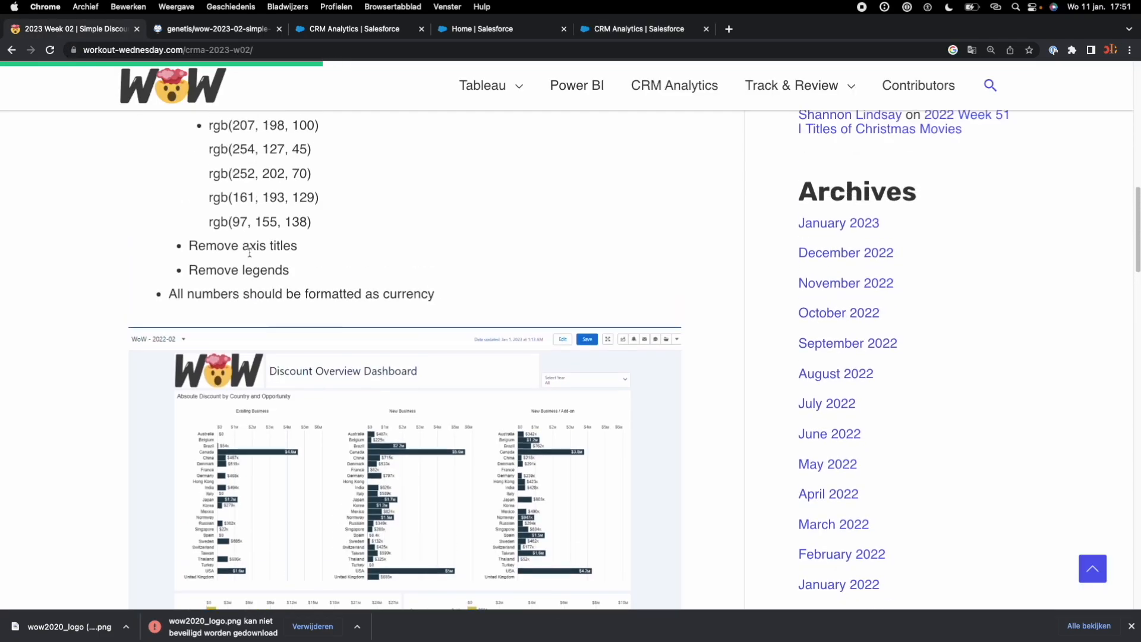
{"action": "left_click_drag", "start_coordinate": [306, 364], "coordinate": [165, 364]}
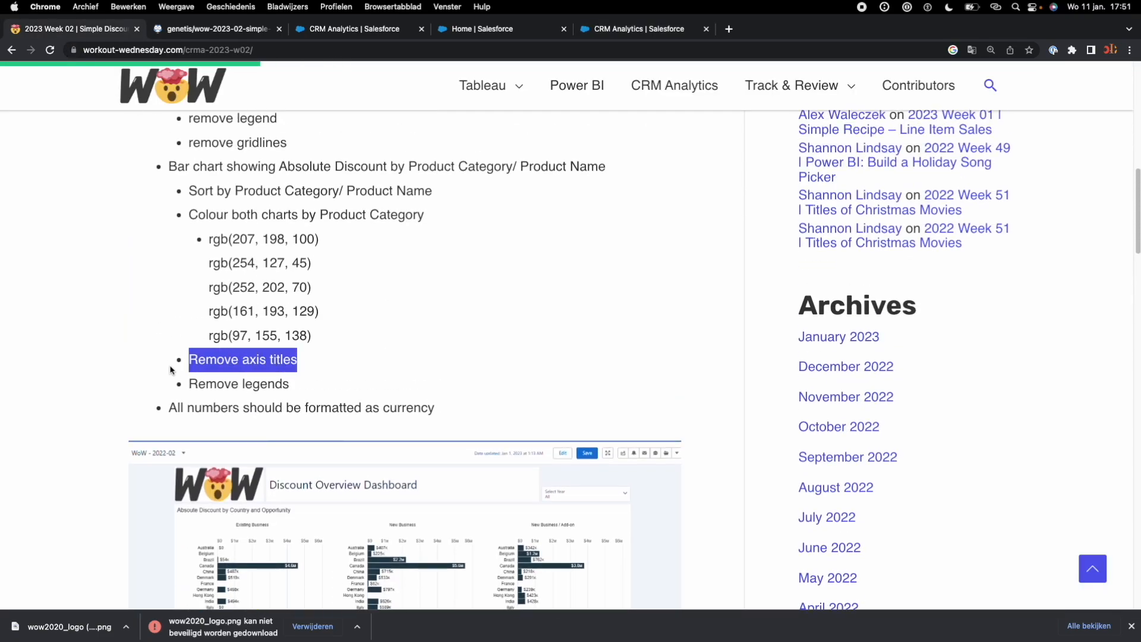
{"action": "left_click_drag", "start_coordinate": [326, 389], "coordinate": [179, 384]}
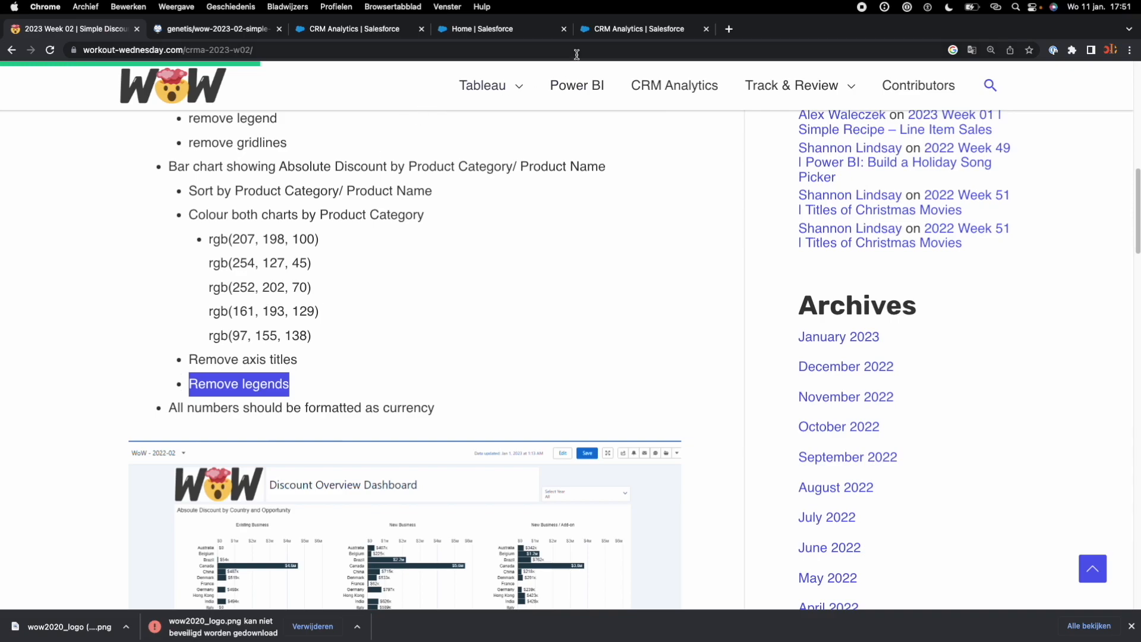
Step: Hide the legend of the country bar chart on the dashboard and save the dashboard
{"action": "left_click", "coordinate": [598, 33]}
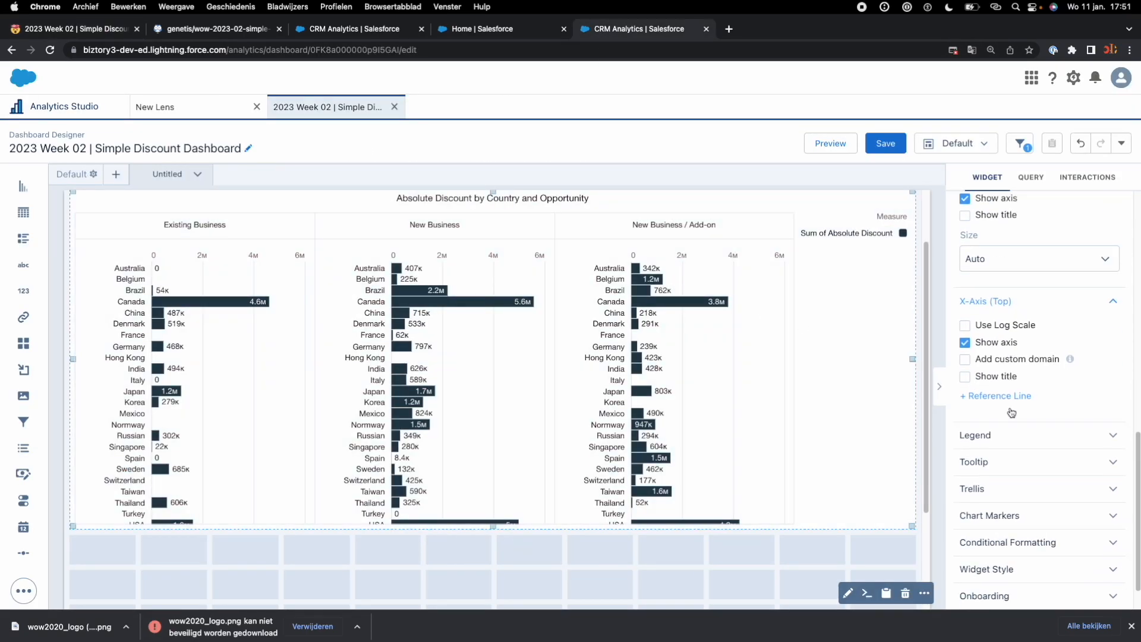
{"action": "scroll", "coordinate": [1011, 412], "scroll_direction": "down", "scroll_amount": 1}
{"action": "left_click", "coordinate": [998, 397]}
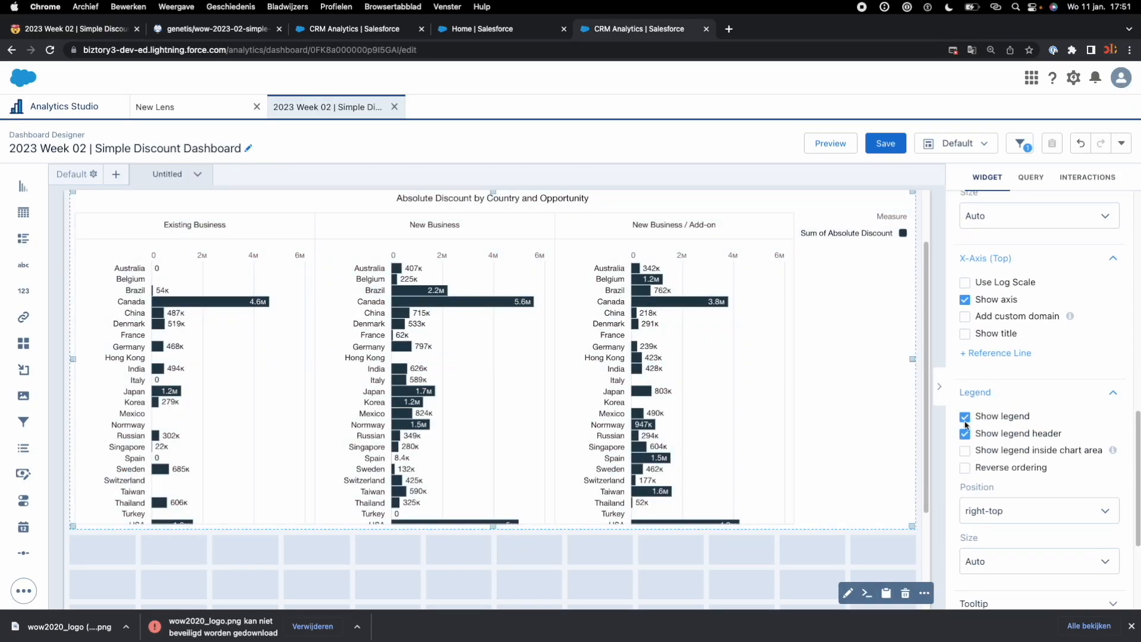
{"action": "left_click", "coordinate": [965, 418]}
{"action": "left_click", "coordinate": [886, 143]}
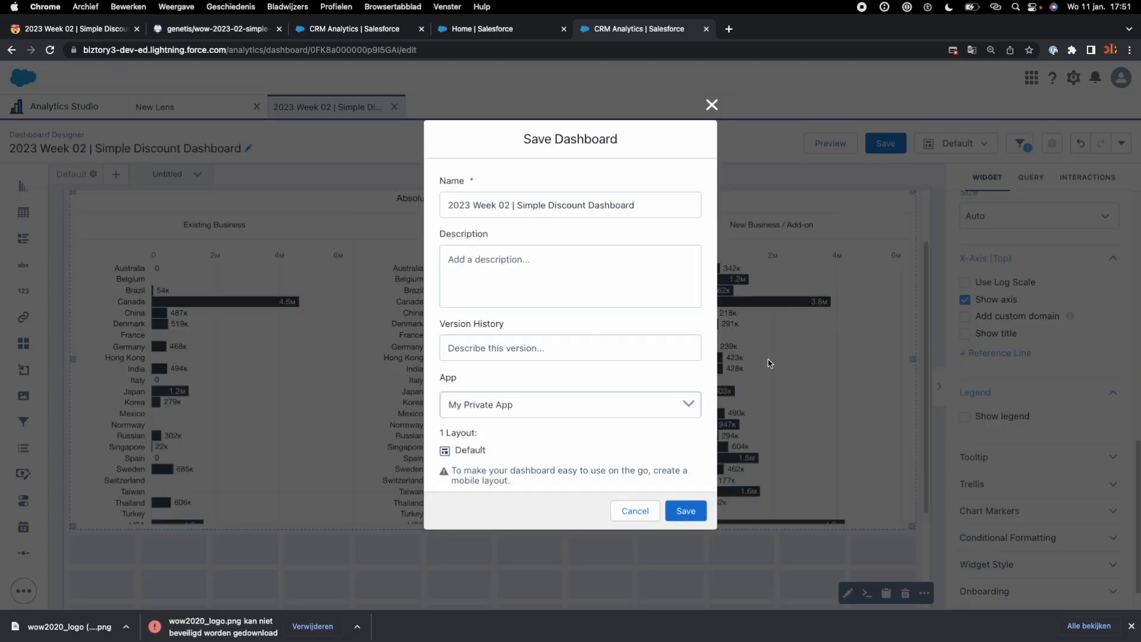
{"action": "left_click", "coordinate": [686, 510]}
Step: Check the number formatting requirement at the end of the challenge page's requirements list
{"action": "right_click", "coordinate": [130, 69]}
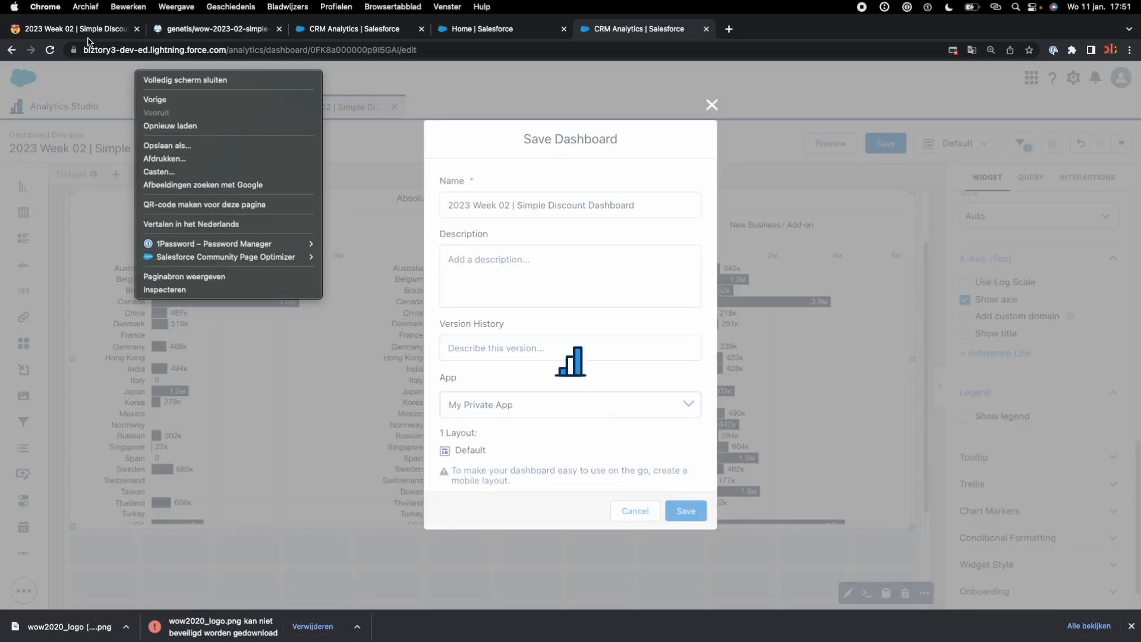
{"action": "left_click", "coordinate": [93, 36]}
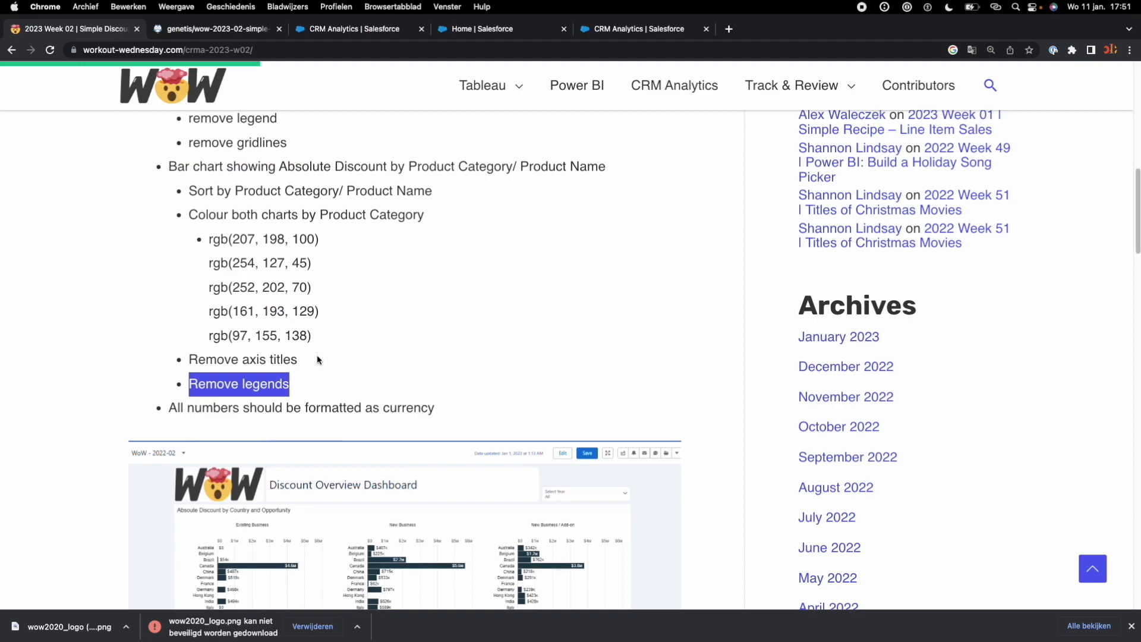
{"action": "scroll", "coordinate": [318, 360], "scroll_direction": "down", "scroll_amount": 1}
{"action": "left_click", "coordinate": [220, 390]}
{"action": "left_click_drag", "start_coordinate": [170, 389], "coordinate": [441, 396]}
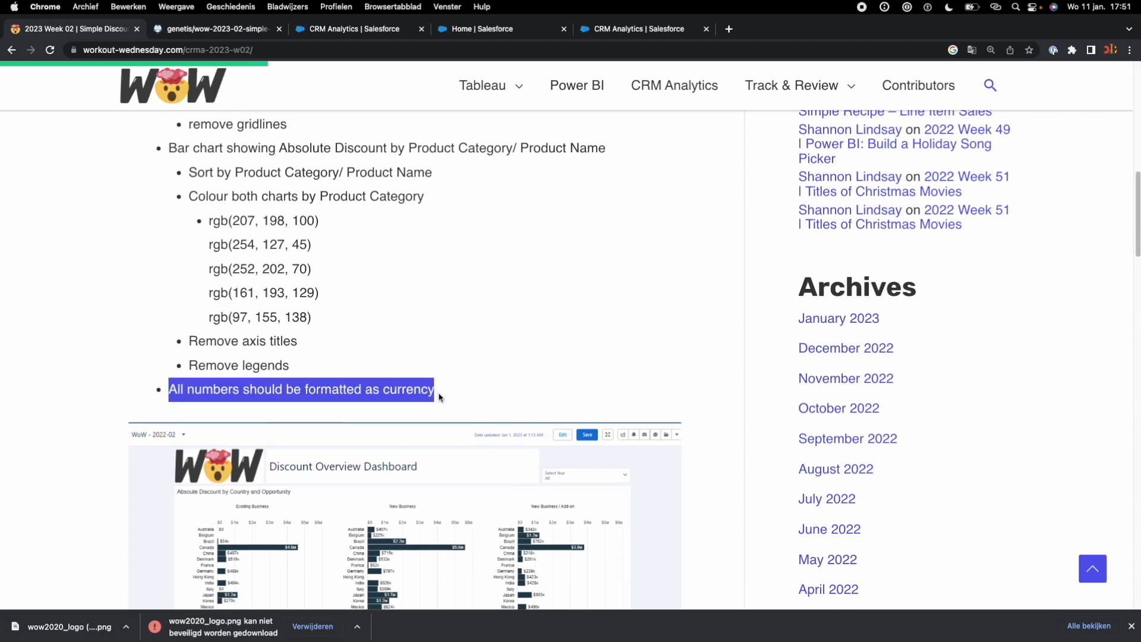
Step: Return to the dashboard, format Sum of Absolute Discount as Currency in the country bar chart's query, and update the chart
{"action": "left_click", "coordinate": [654, 29]}
{"action": "double_click", "coordinate": [618, 377]}
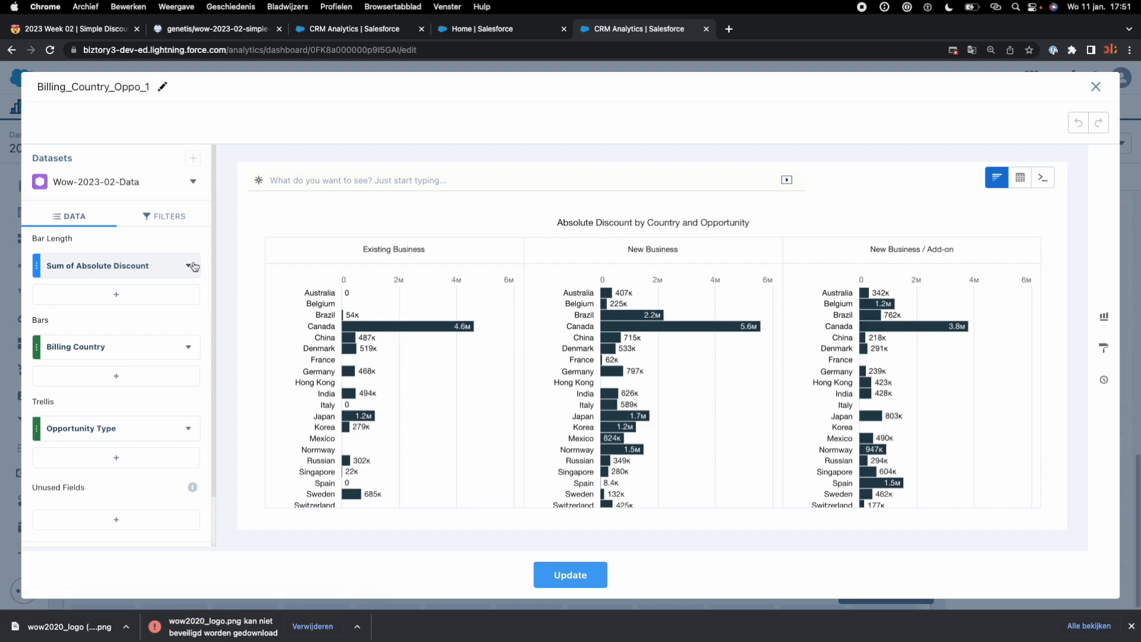
{"action": "left_click", "coordinate": [188, 267]}
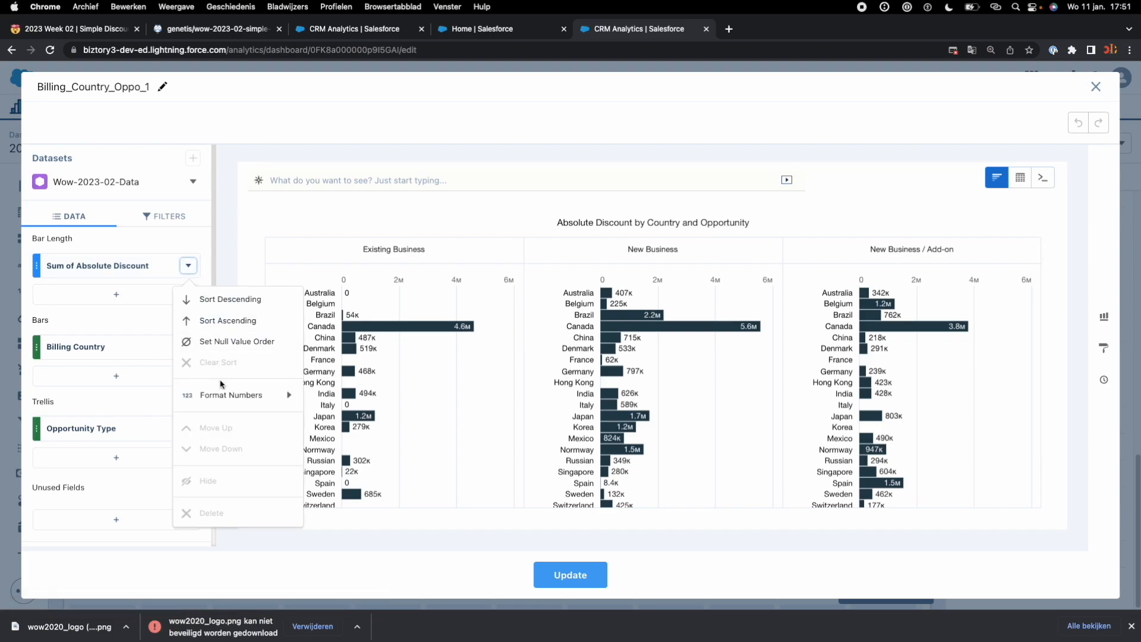
{"action": "mouse_move", "coordinate": [224, 394]}
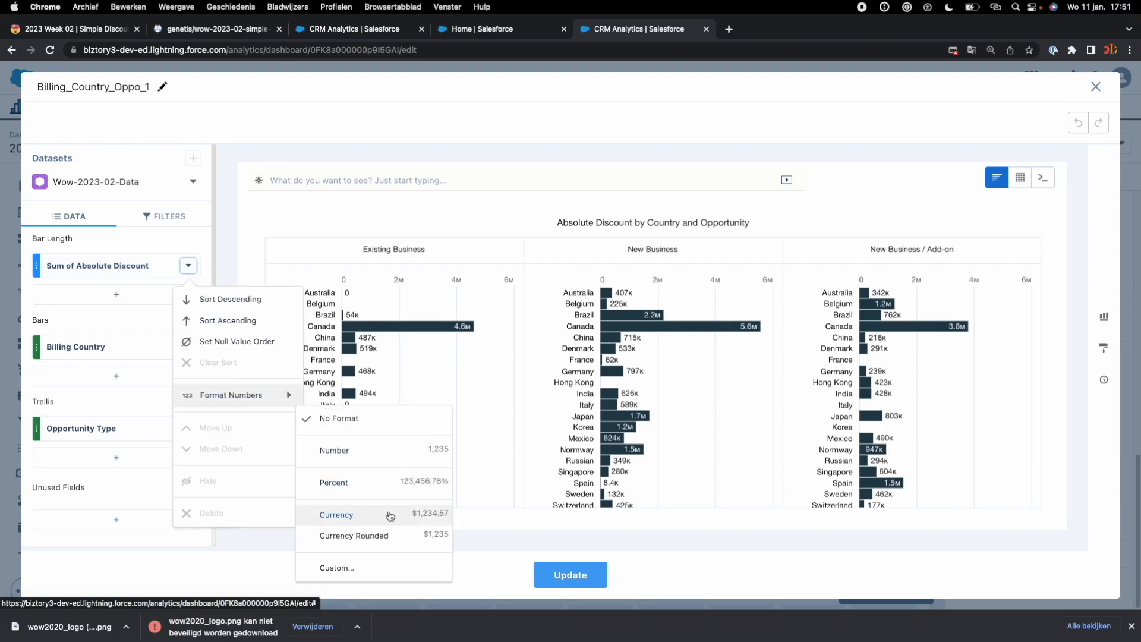
{"action": "left_click", "coordinate": [390, 514]}
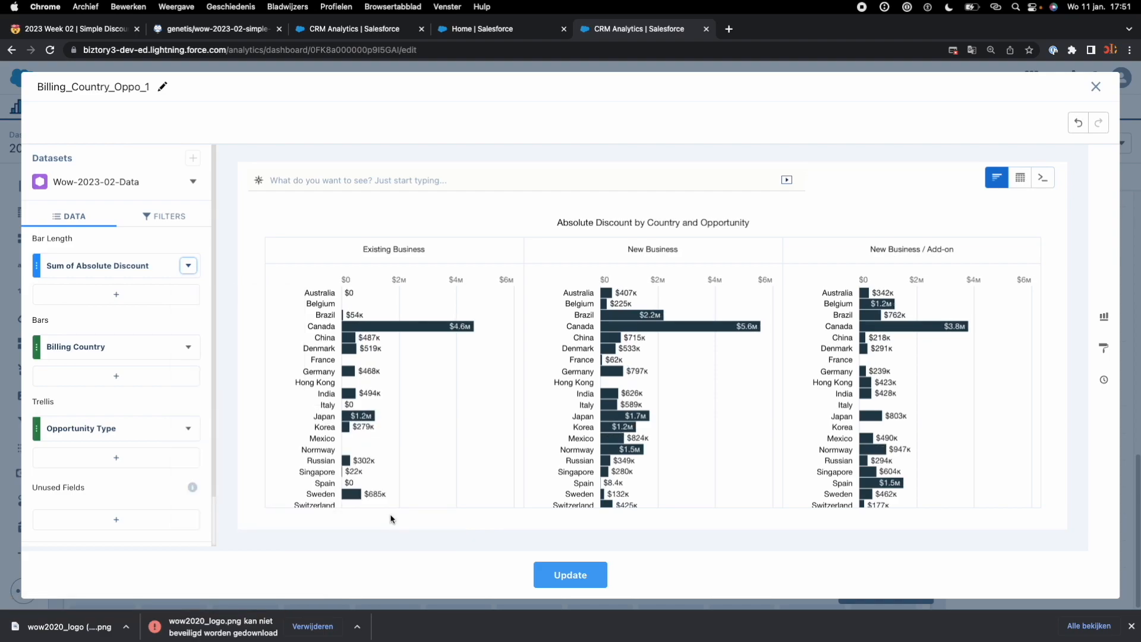
{"action": "left_click", "coordinate": [578, 584]}
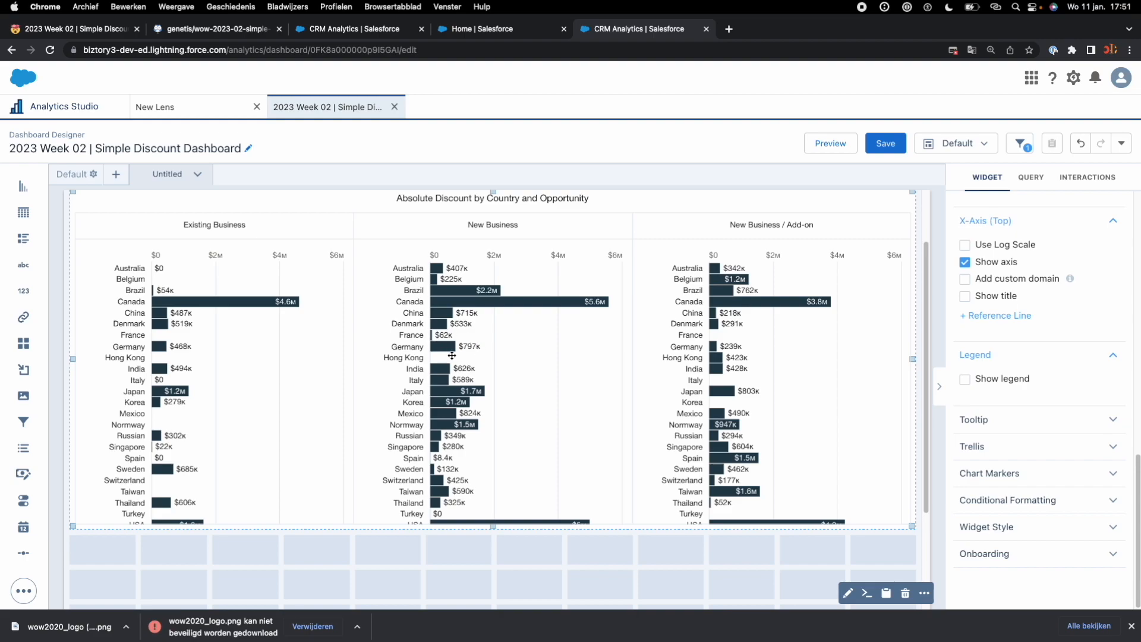
Step: Compare with the sample dashboard on the challenge page and check the gridlines requirement for the country chart
{"action": "left_click", "coordinate": [75, 37]}
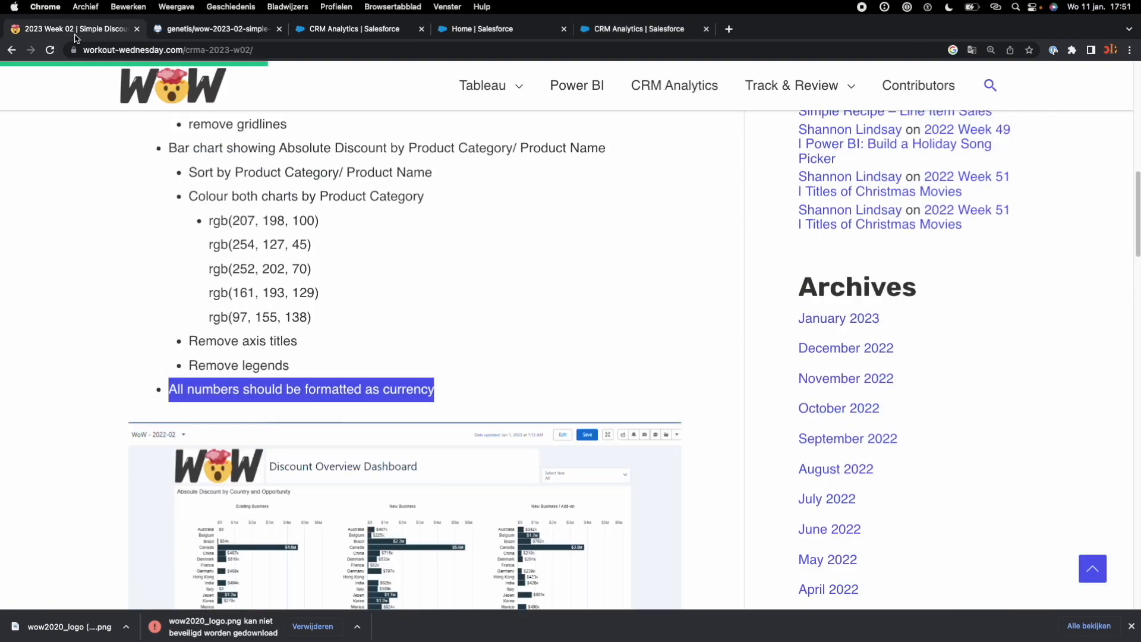
{"action": "scroll", "coordinate": [315, 309], "scroll_direction": "down", "scroll_amount": 4}
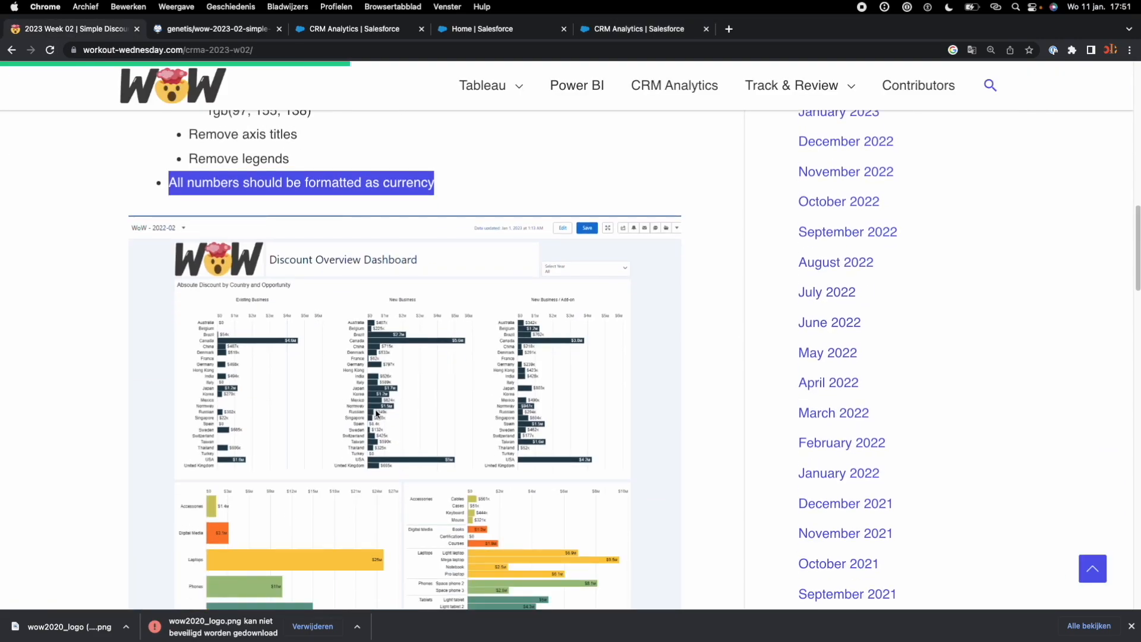
{"action": "scroll", "coordinate": [456, 461], "scroll_direction": "down", "scroll_amount": 3}
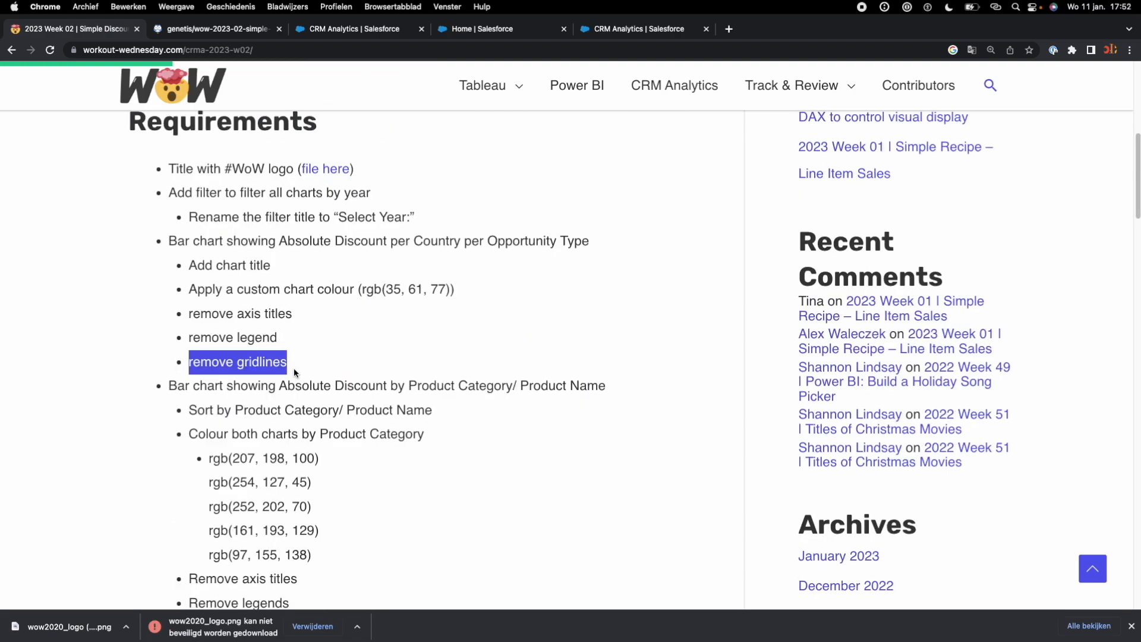
{"action": "left_click_drag", "start_coordinate": [294, 368], "coordinate": [153, 361]}
Step: Turn off the trellis grid lines of the country bar chart and save the dashboard
{"action": "left_click", "coordinate": [635, 31]}
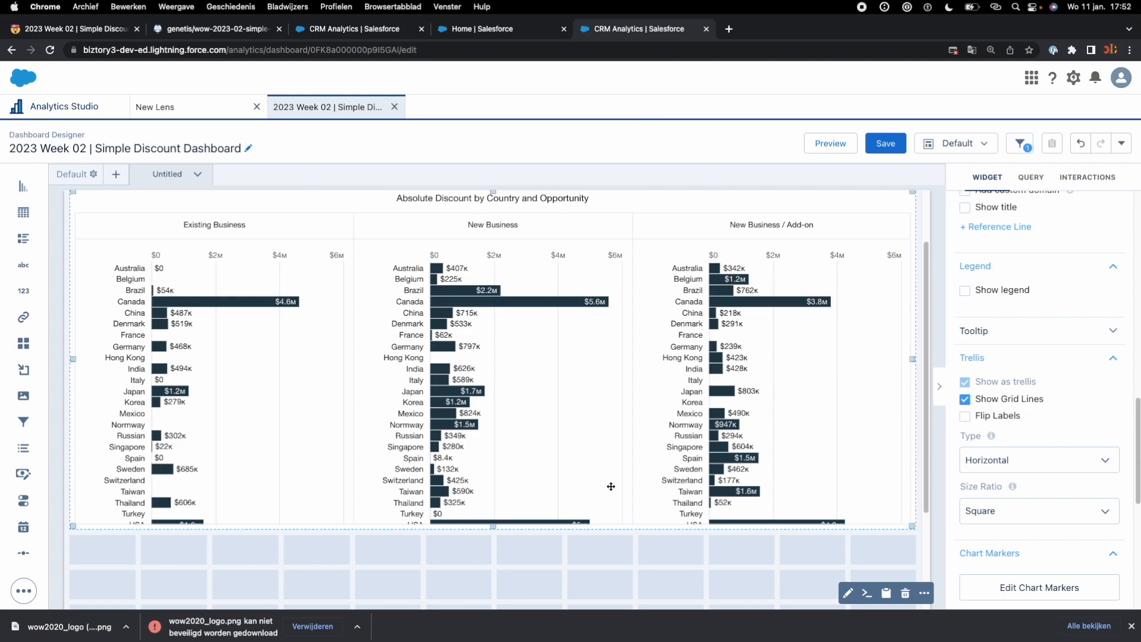
{"action": "scroll", "coordinate": [1077, 485], "scroll_direction": "down", "scroll_amount": 7}
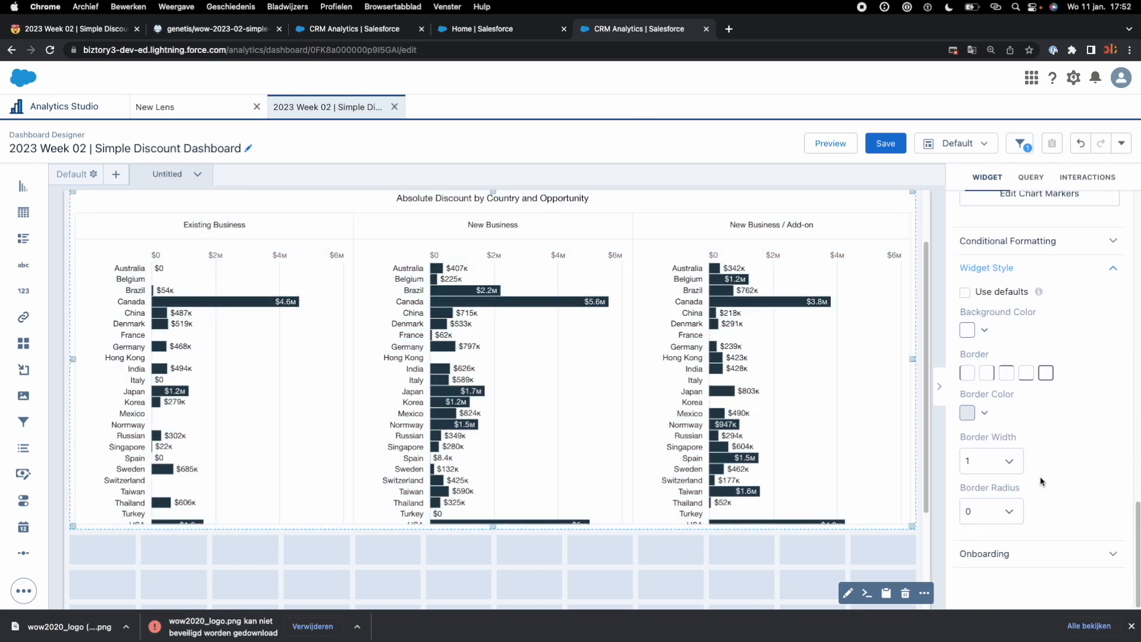
{"action": "scroll", "coordinate": [1025, 483], "scroll_direction": "up", "scroll_amount": 6}
{"action": "scroll", "coordinate": [1023, 418], "scroll_direction": "up", "scroll_amount": 2}
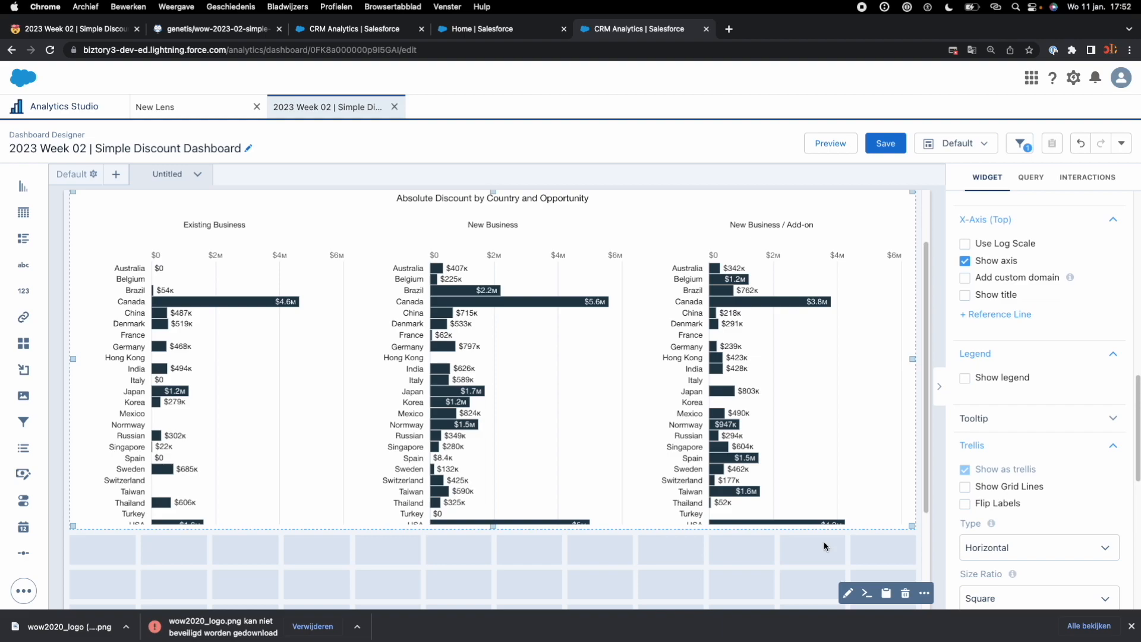
{"action": "left_click", "coordinate": [765, 571]}
{"action": "left_click", "coordinate": [884, 143]}
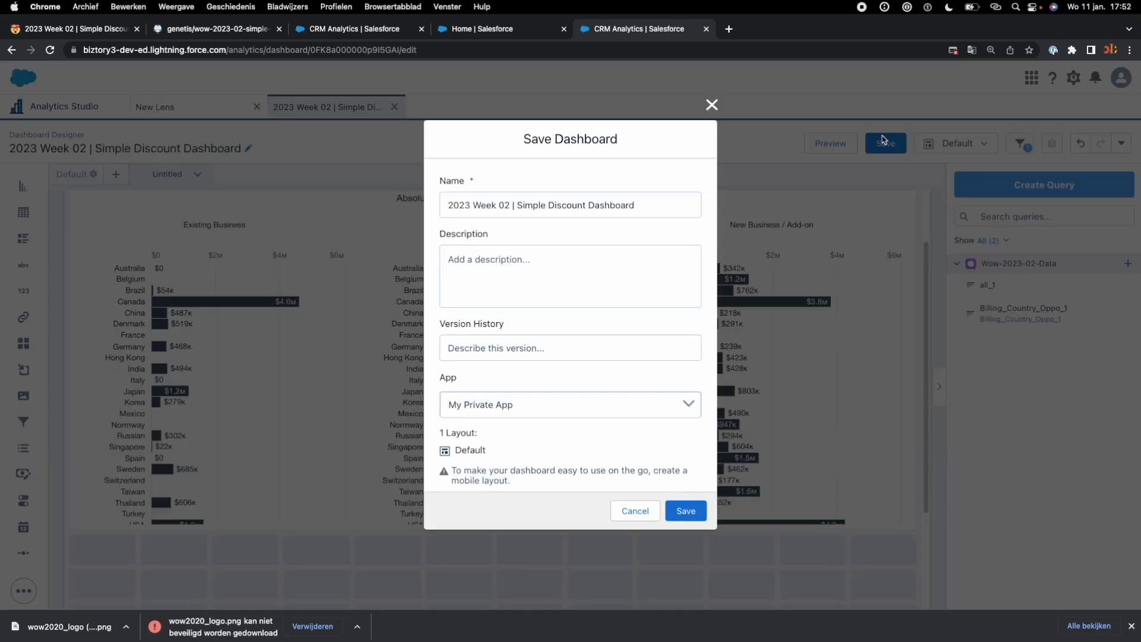
{"action": "left_click", "coordinate": [686, 511]}
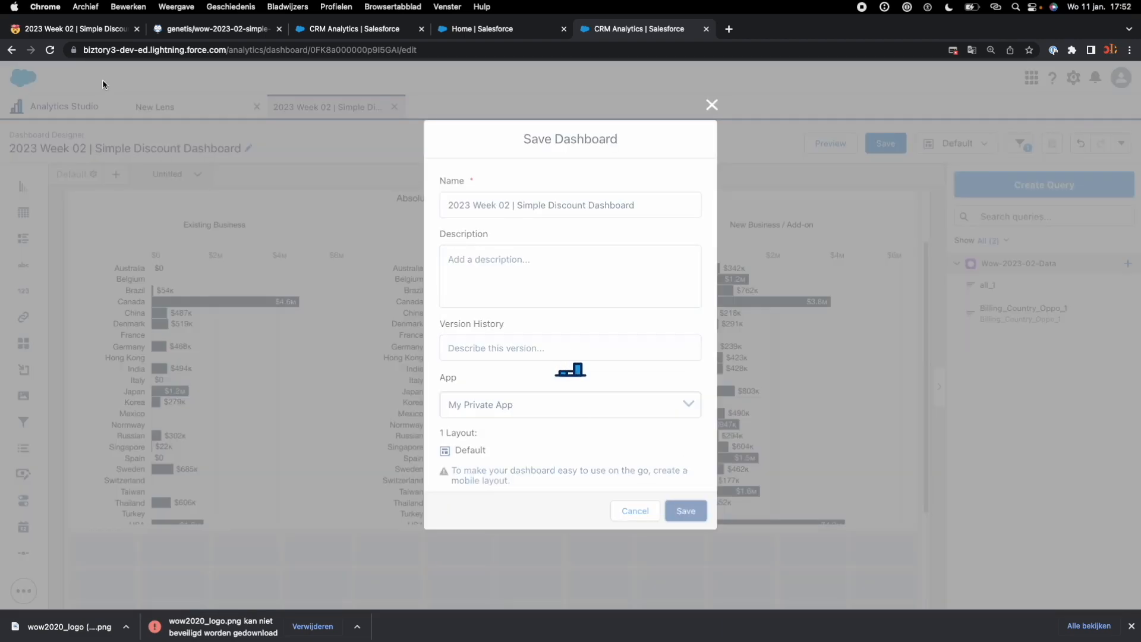
Step: Review the challenge page's sorting, colouring and layout requirements for the Product Category and Product Name bar charts
{"action": "left_click", "coordinate": [93, 35]}
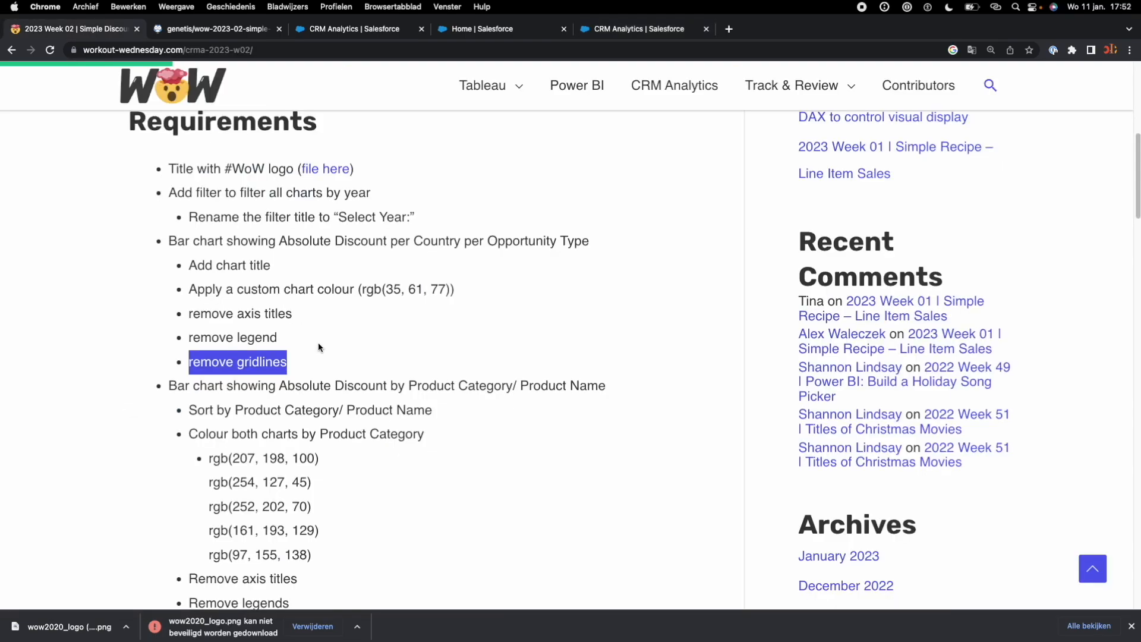
{"action": "scroll", "coordinate": [339, 393], "scroll_direction": "down", "scroll_amount": 3}
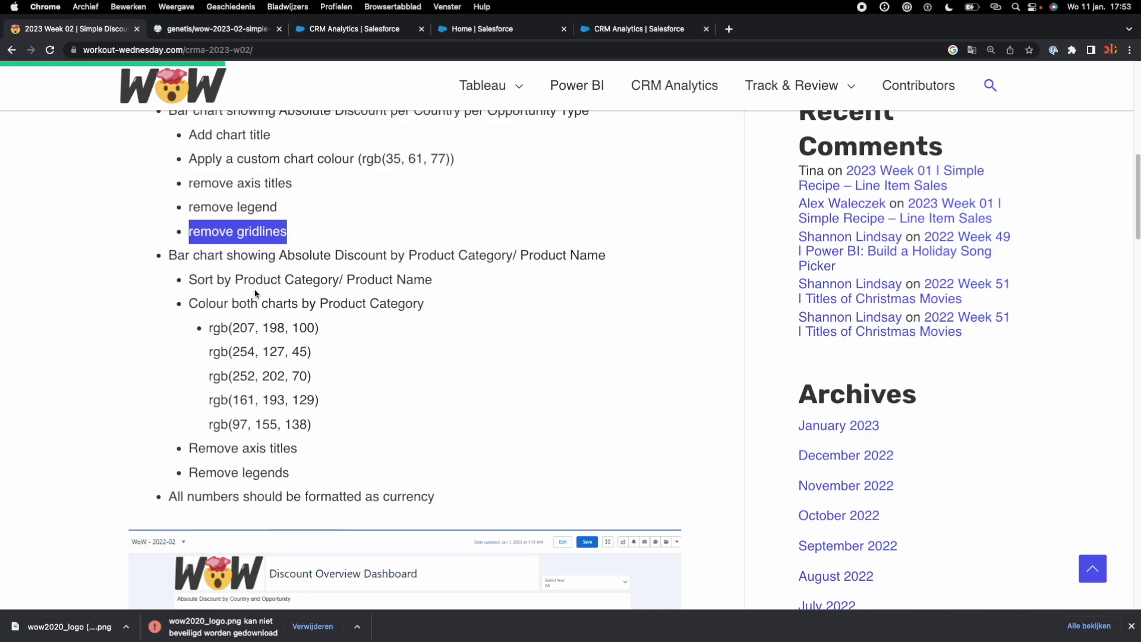
{"action": "left_click", "coordinate": [201, 282]}
{"action": "left_click_drag", "start_coordinate": [189, 282], "coordinate": [441, 296]}
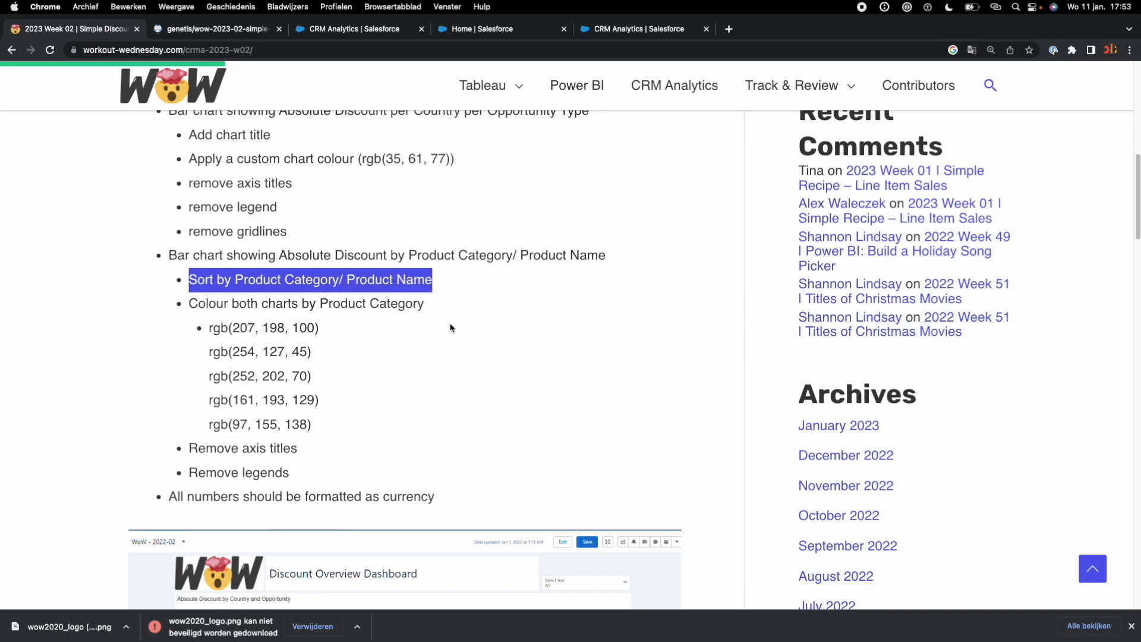
{"action": "scroll", "coordinate": [450, 328], "scroll_direction": "down", "scroll_amount": 1}
{"action": "left_click_drag", "start_coordinate": [361, 419], "coordinate": [169, 311]}
{"action": "left_click", "coordinate": [240, 341]}
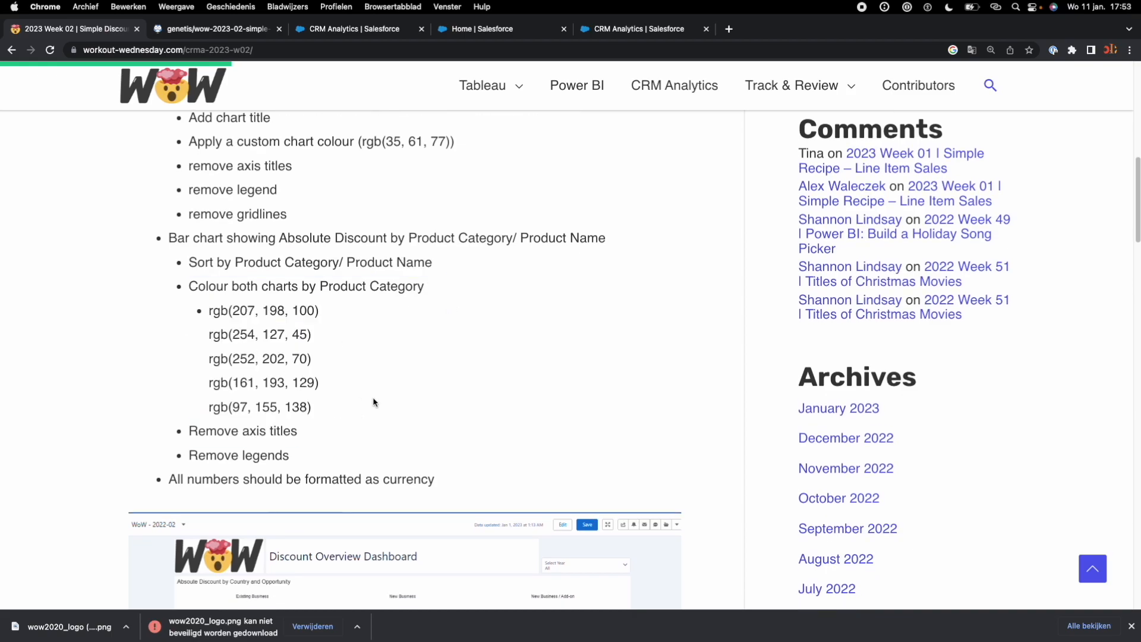
{"action": "scroll", "coordinate": [372, 401], "scroll_direction": "down", "scroll_amount": 2}
{"action": "scroll", "coordinate": [376, 399], "scroll_direction": "down", "scroll_amount": 6}
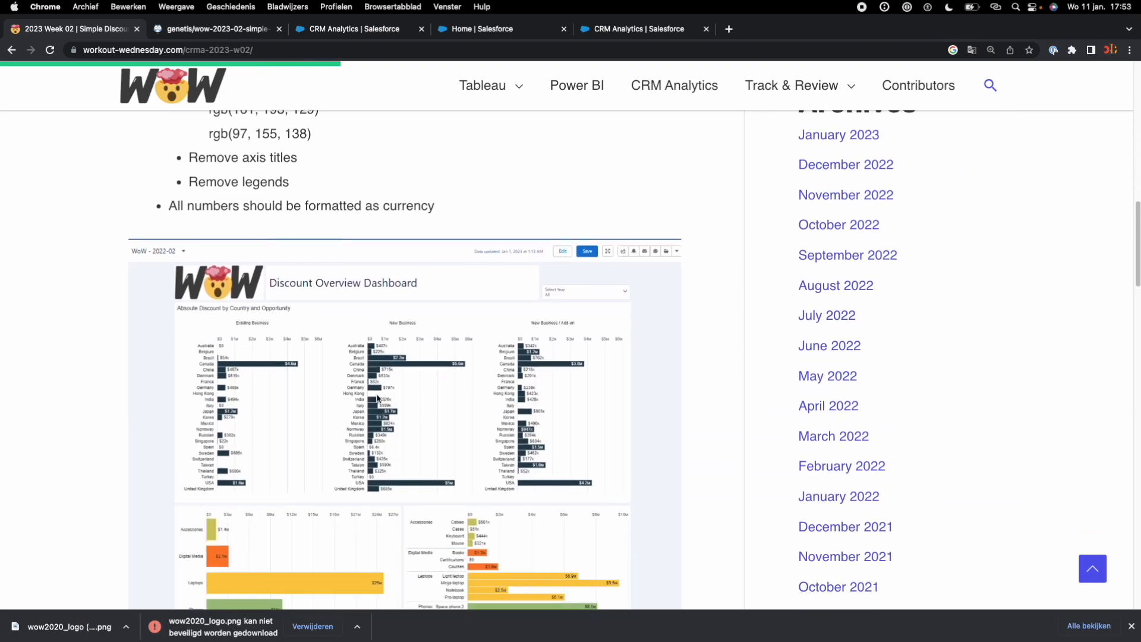
{"action": "scroll", "coordinate": [378, 418], "scroll_direction": "up", "scroll_amount": 4}
{"action": "scroll", "coordinate": [378, 417], "scroll_direction": "down", "scroll_amount": 4}
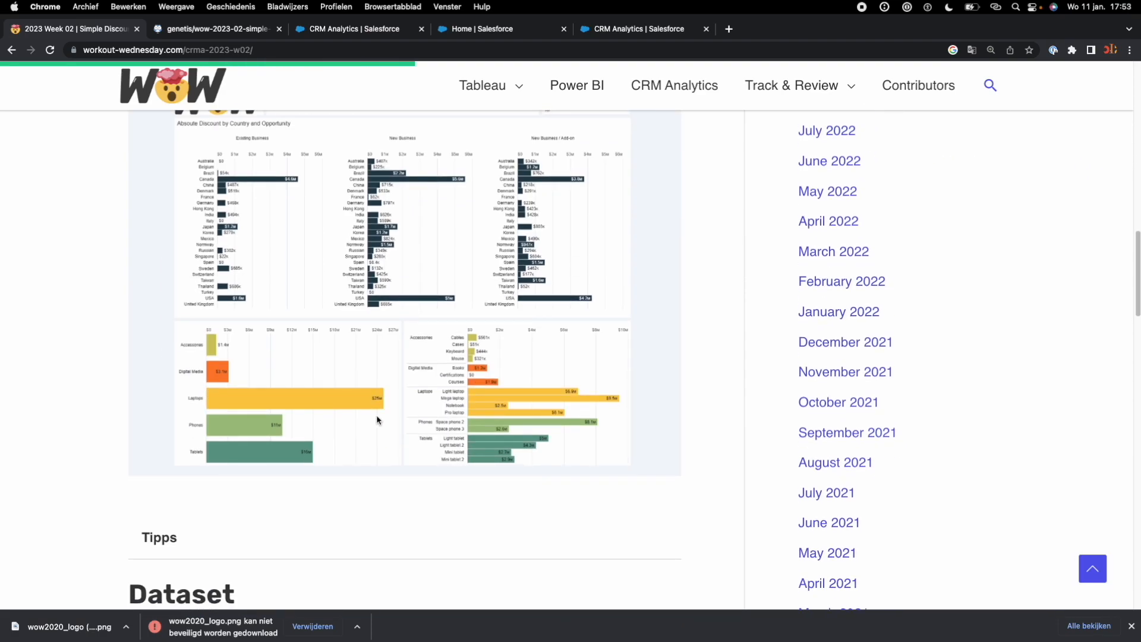
{"action": "scroll", "coordinate": [377, 416], "scroll_direction": "up", "scroll_amount": 7}
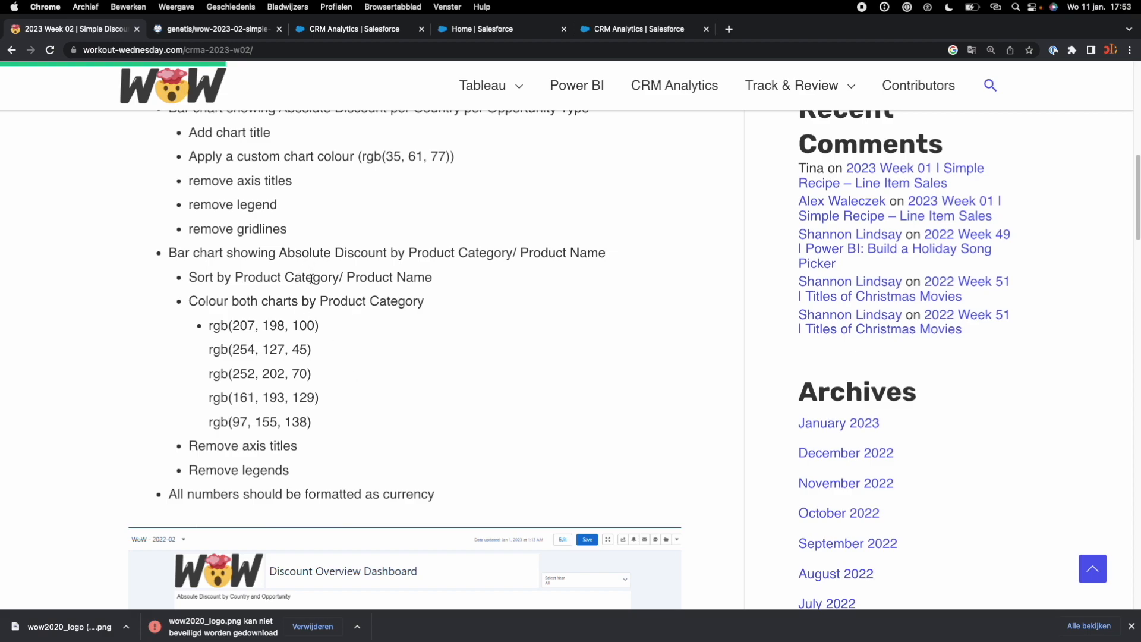
{"action": "left_click_drag", "start_coordinate": [237, 278], "coordinate": [337, 277]}
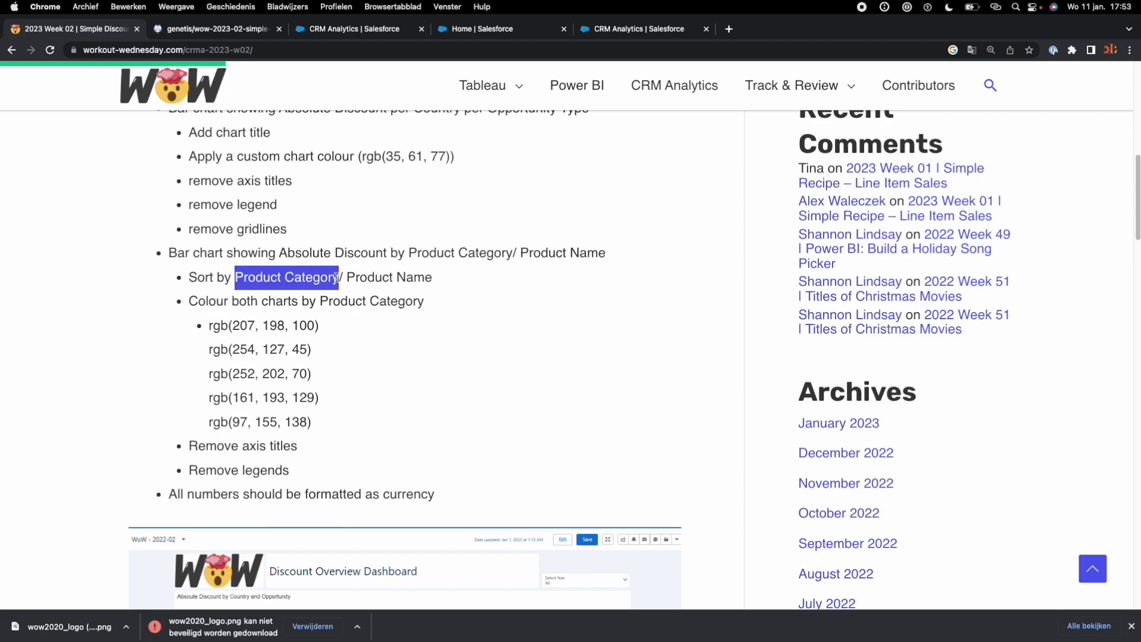
{"action": "scroll", "coordinate": [377, 417], "scroll_direction": "down", "scroll_amount": 8}
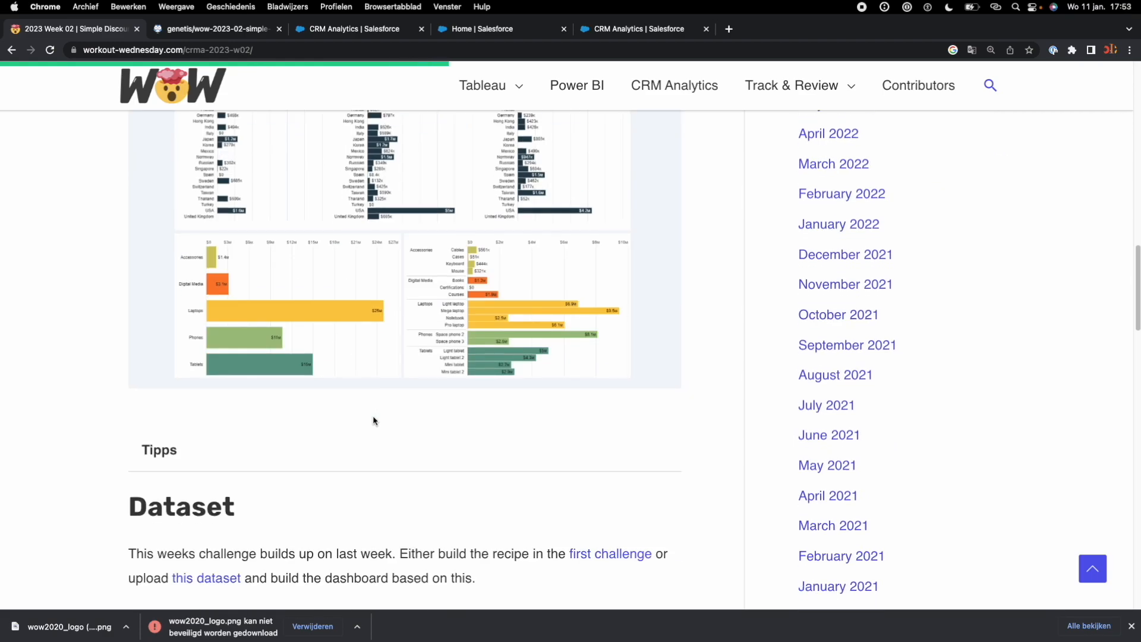
Step: Place a new chart widget on the dashboard directly below the country bar chart and open its query on Wow-2023-02-Data
{"action": "left_click", "coordinate": [639, 29]}
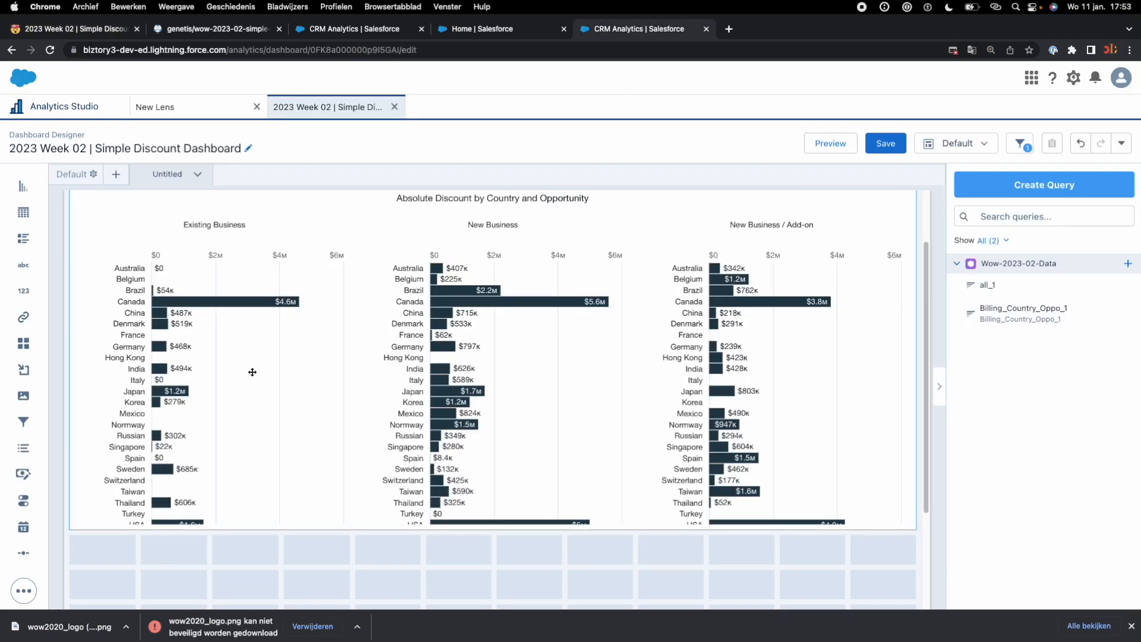
{"action": "scroll", "coordinate": [252, 372], "scroll_direction": "down", "scroll_amount": 2}
{"action": "left_click_drag", "start_coordinate": [23, 187], "coordinate": [120, 505]}
{"action": "scroll", "coordinate": [179, 450], "scroll_direction": "down", "scroll_amount": 2}
{"action": "left_click", "coordinate": [172, 409]}
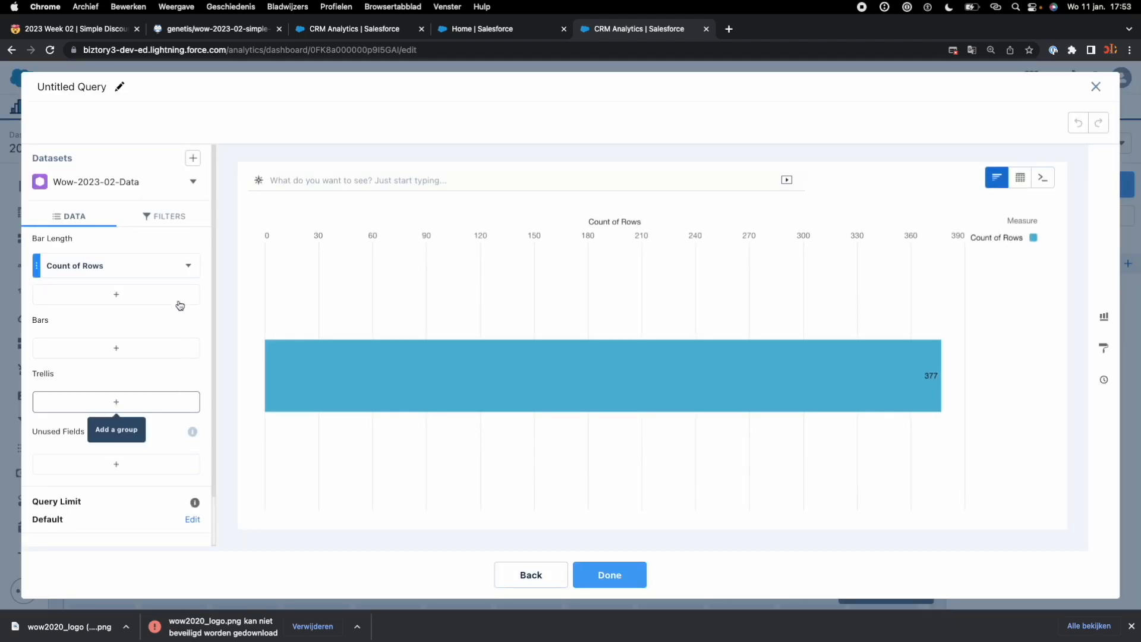
Step: Set the new chart's bar length measure to Sum of Absolute Discount
{"action": "left_click", "coordinate": [189, 267]}
{"action": "left_click", "coordinate": [133, 265]}
{"action": "left_click", "coordinate": [133, 265]}
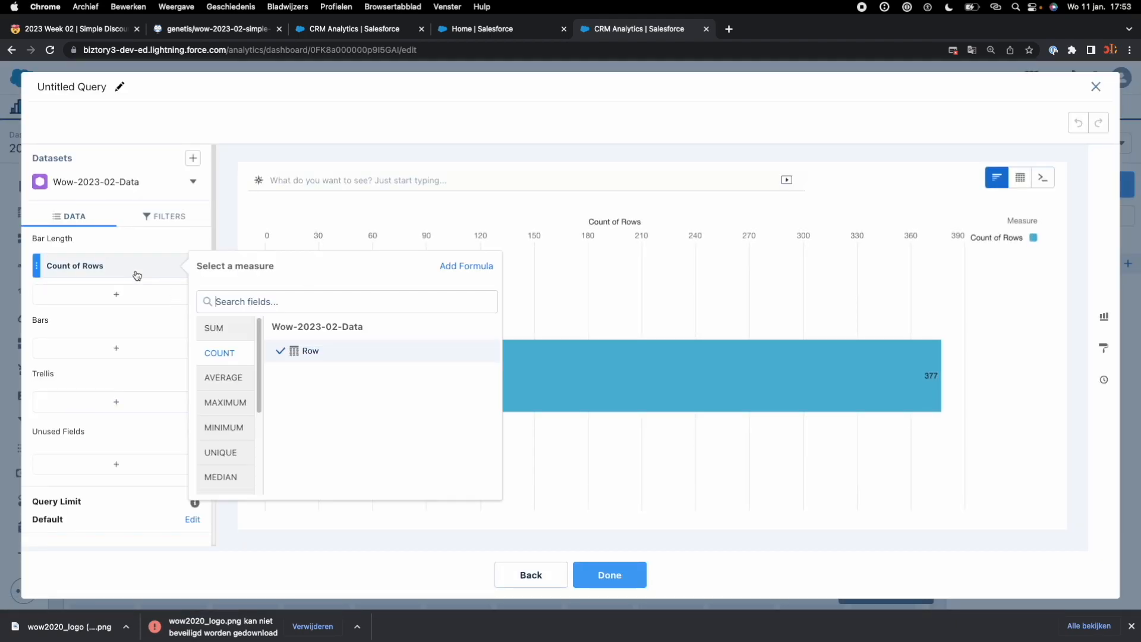
{"action": "left_click", "coordinate": [219, 328]}
{"action": "left_click", "coordinate": [315, 352]}
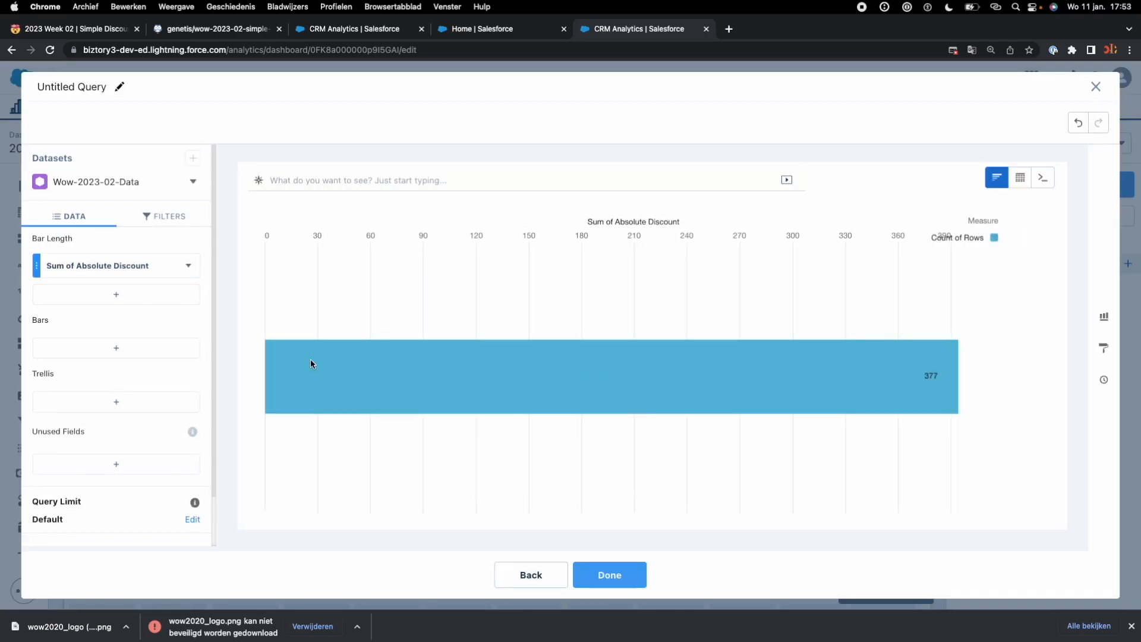
Step: Group the new chart's bars by Product Family and check the result against the sample dashboard
{"action": "left_click", "coordinate": [164, 355]}
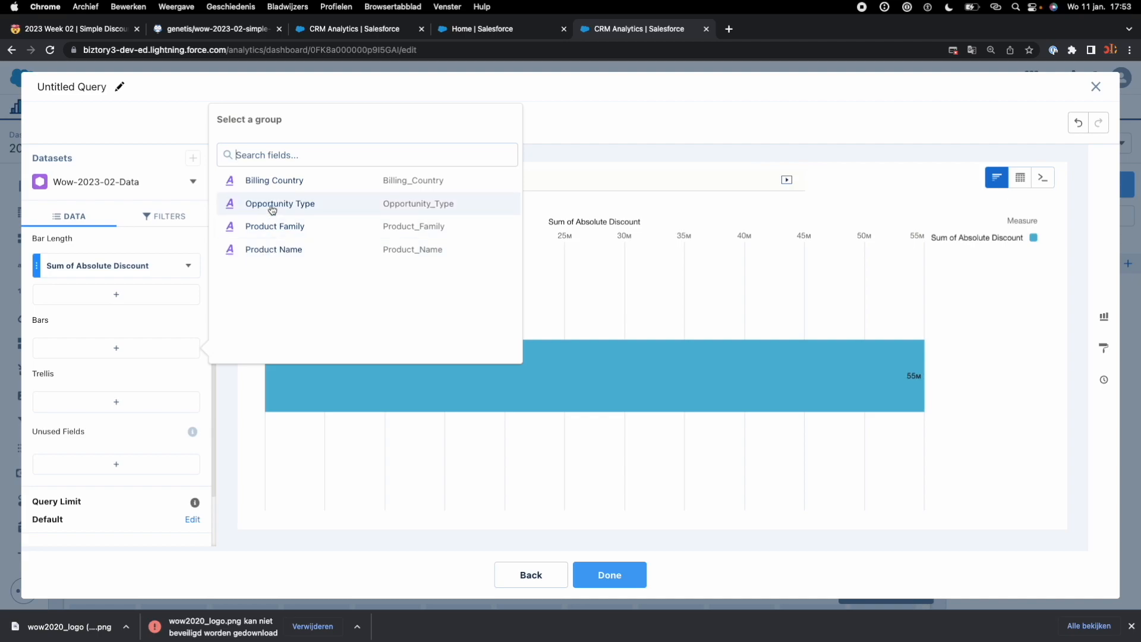
{"action": "left_click", "coordinate": [273, 228]}
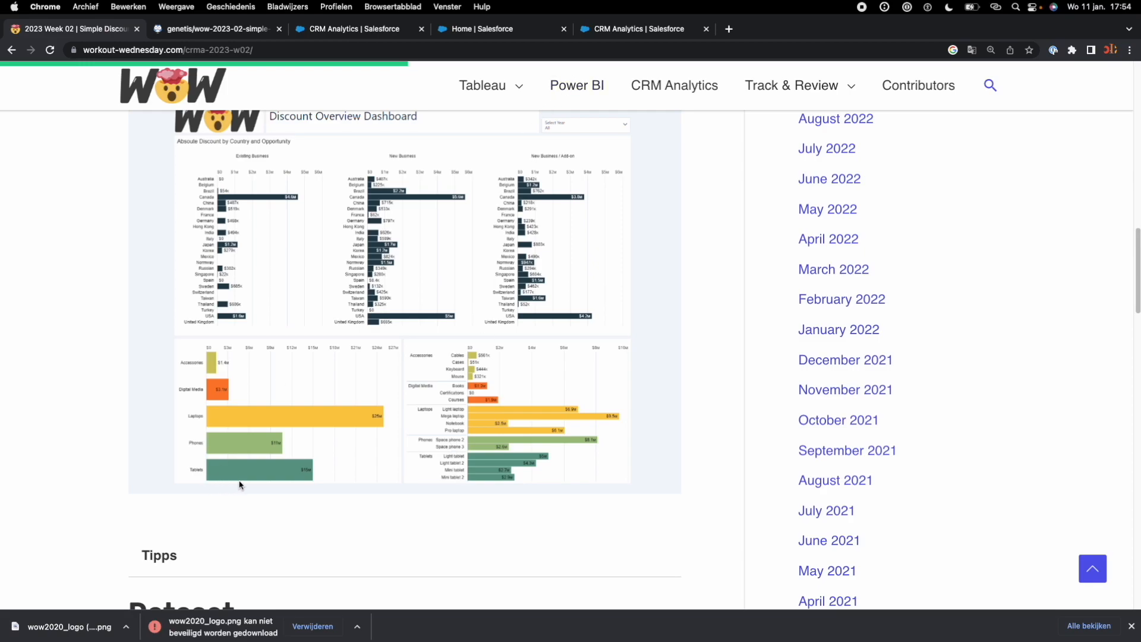
{"action": "left_click", "coordinate": [640, 29]}
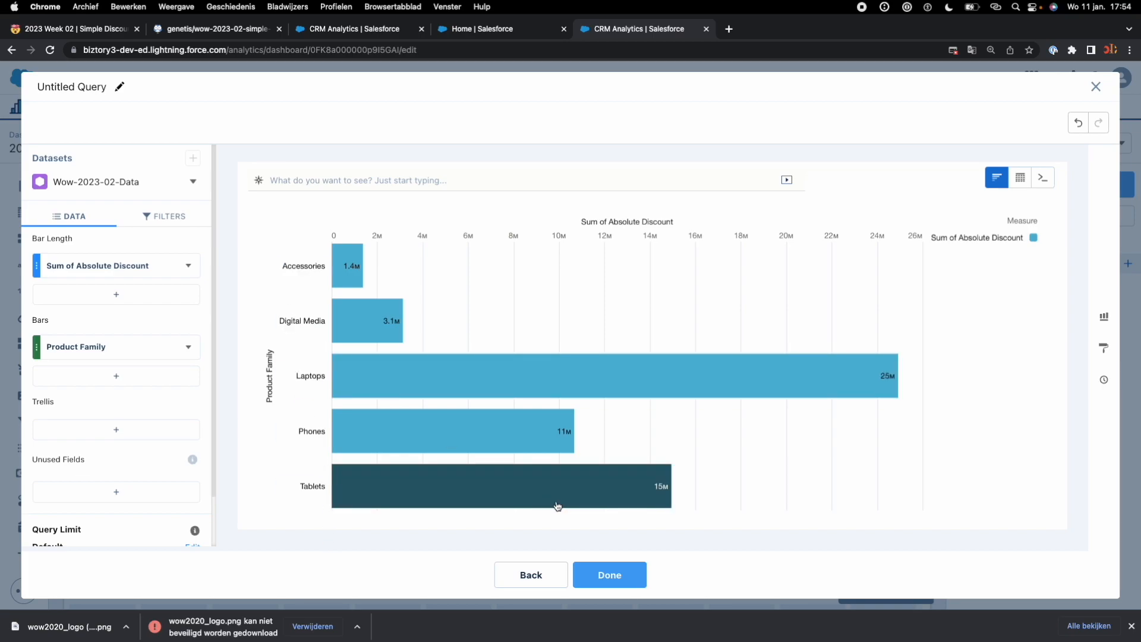
Step: Insert the finished product family chart and enlarge it to six columns wide and seven rows high
{"action": "left_click", "coordinate": [606, 572]}
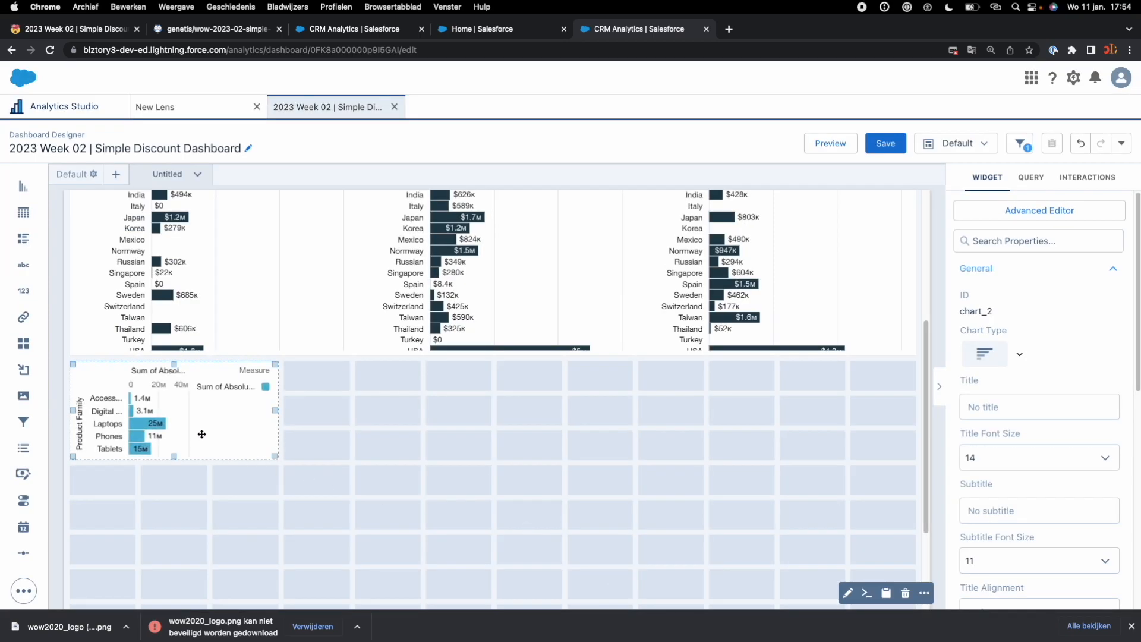
{"action": "left_click_drag", "start_coordinate": [276, 458], "coordinate": [469, 571]}
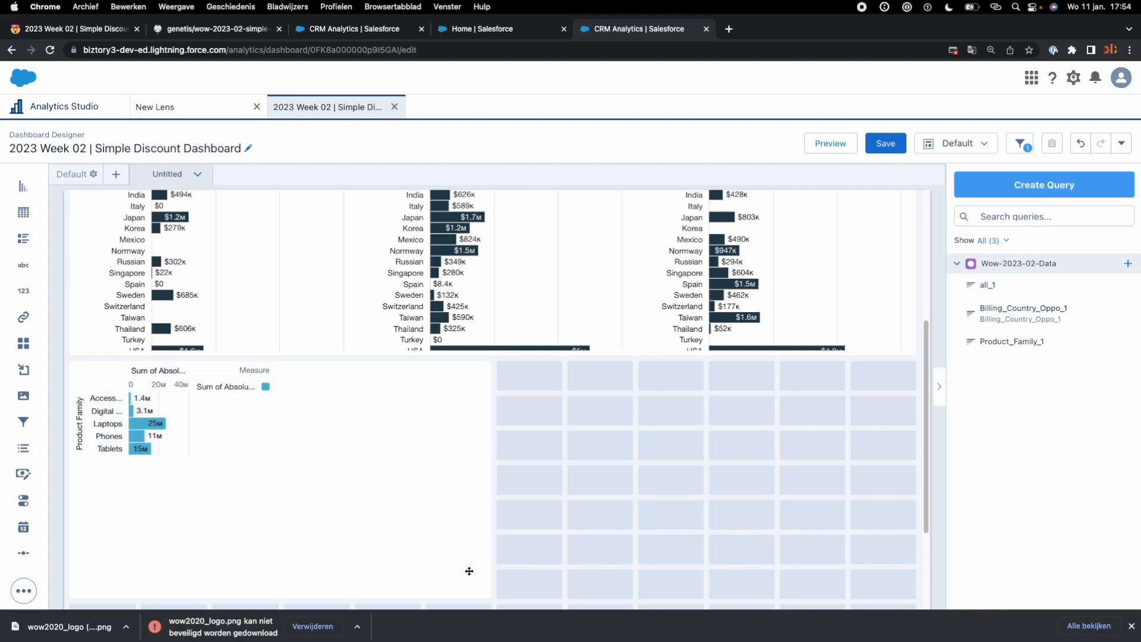
{"action": "scroll", "coordinate": [567, 500], "scroll_direction": "down", "scroll_amount": 2}
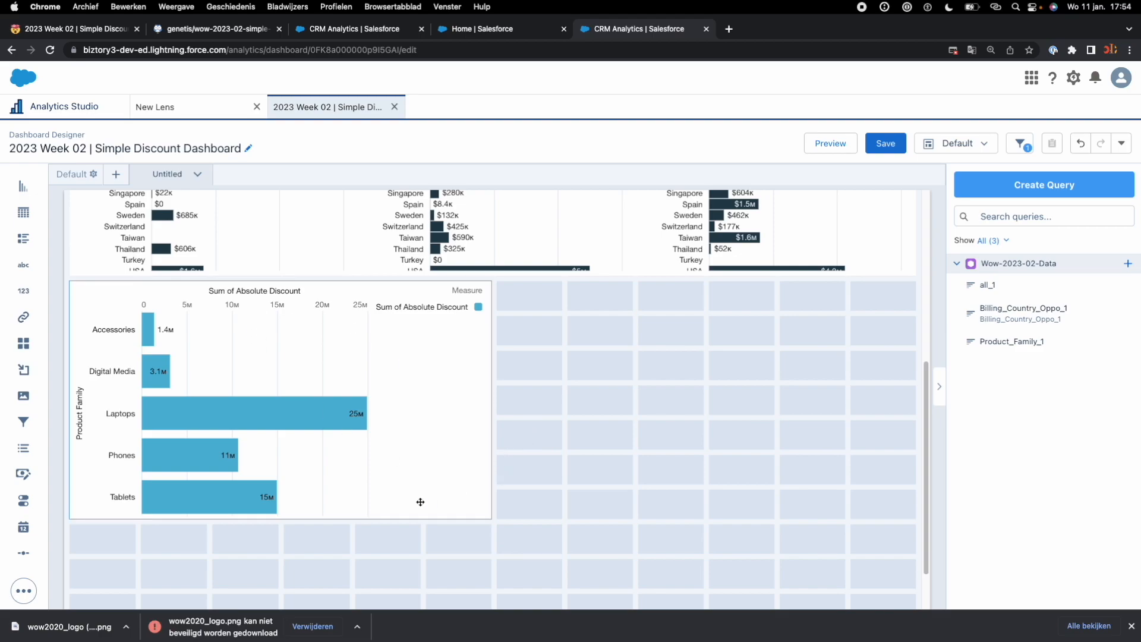
Step: Duplicate the product family chart by copying it and pasting it into the dashboard
{"action": "left_click", "coordinate": [408, 481]}
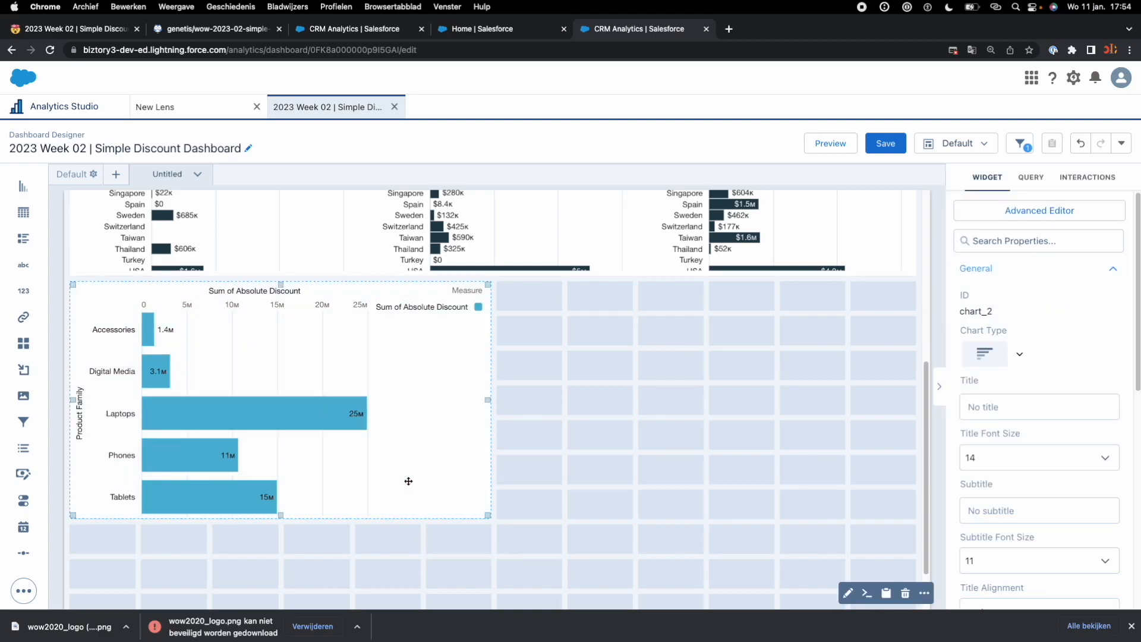
{"action": "key", "text": "super+c"}
{"action": "key", "text": "super+v"}
{"action": "scroll", "coordinate": [382, 477], "scroll_direction": "down", "scroll_amount": 5}
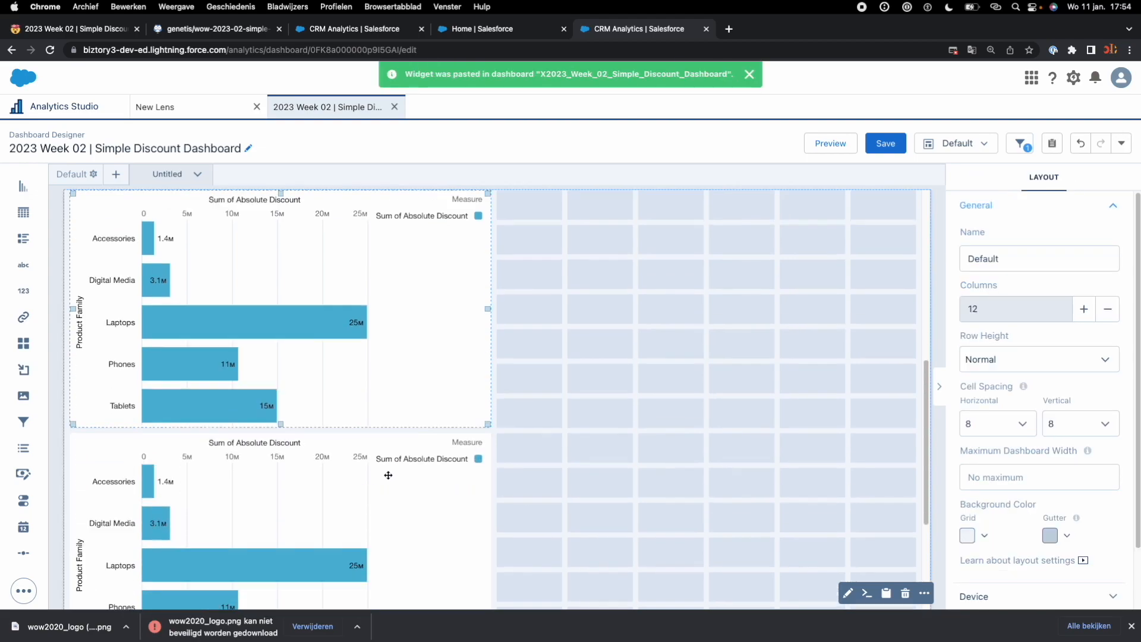
Step: Place the duplicated chart directly beside the original product family chart and group its bars by Product Name
{"action": "left_click_drag", "start_coordinate": [459, 466], "coordinate": [783, 422]}
{"action": "left_click", "coordinate": [739, 333]}
{"action": "double_click", "coordinate": [731, 326]}
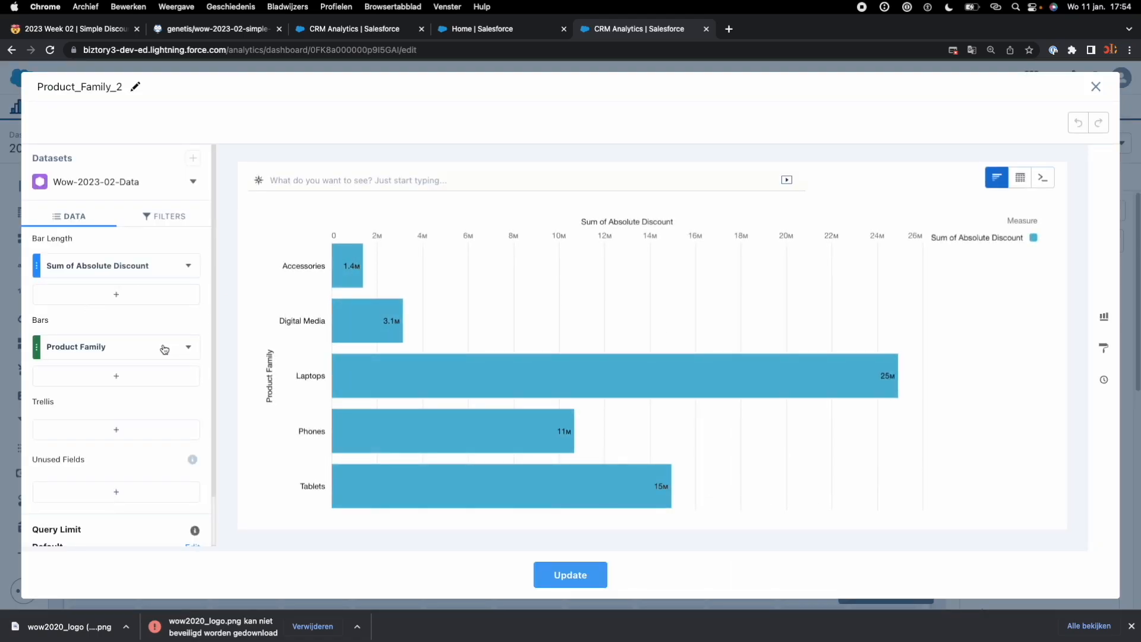
{"action": "left_click", "coordinate": [172, 350]}
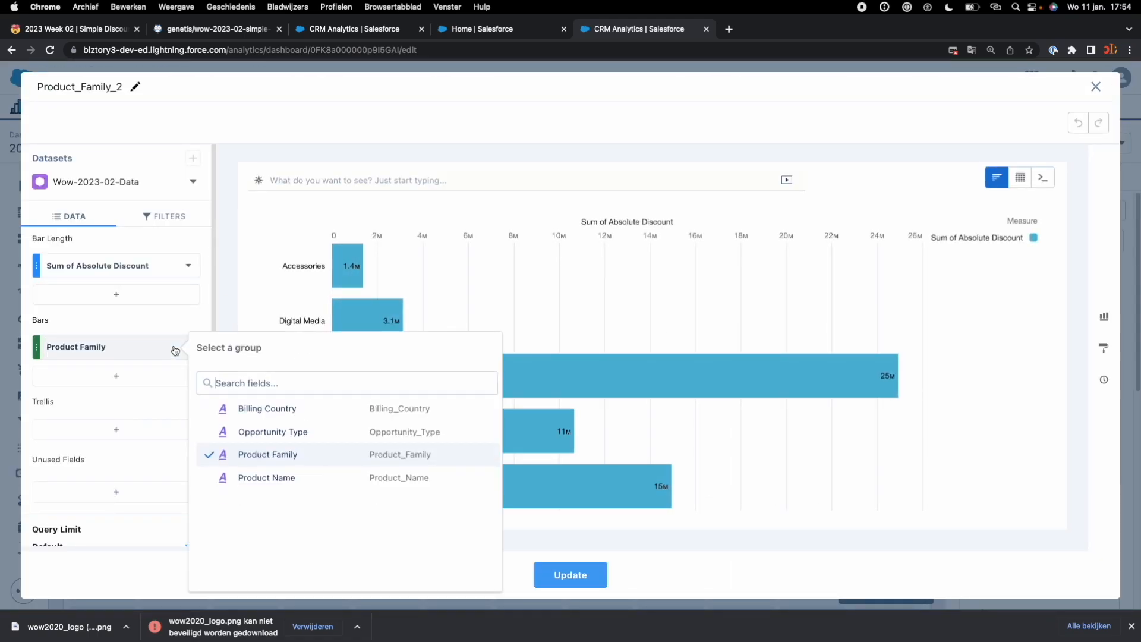
{"action": "left_click", "coordinate": [269, 479]}
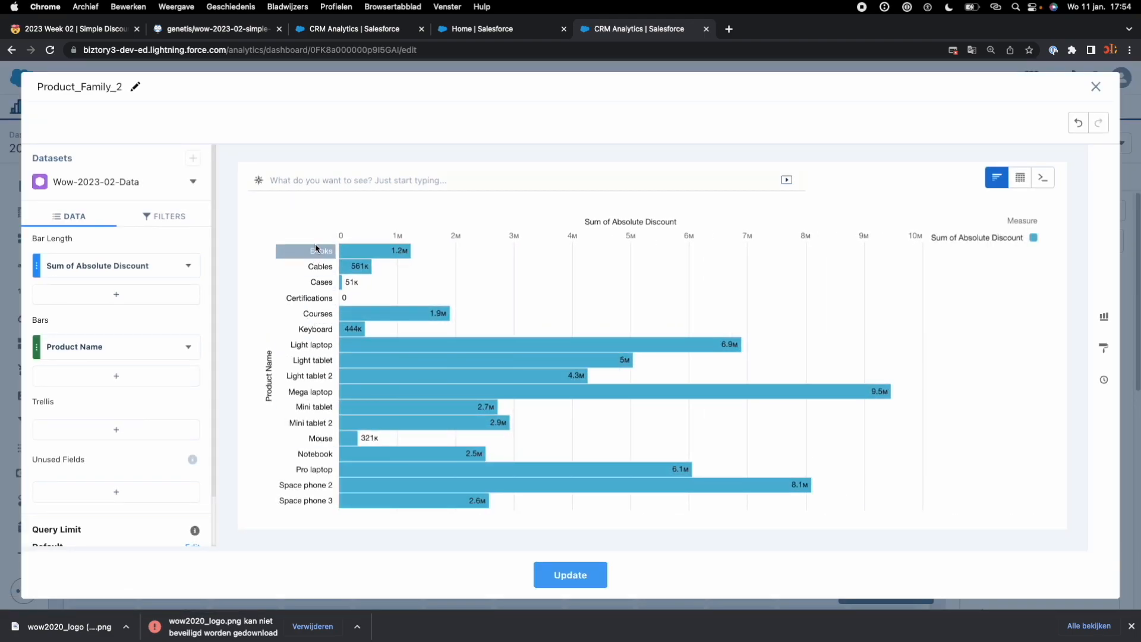
{"action": "left_click", "coordinate": [580, 577]}
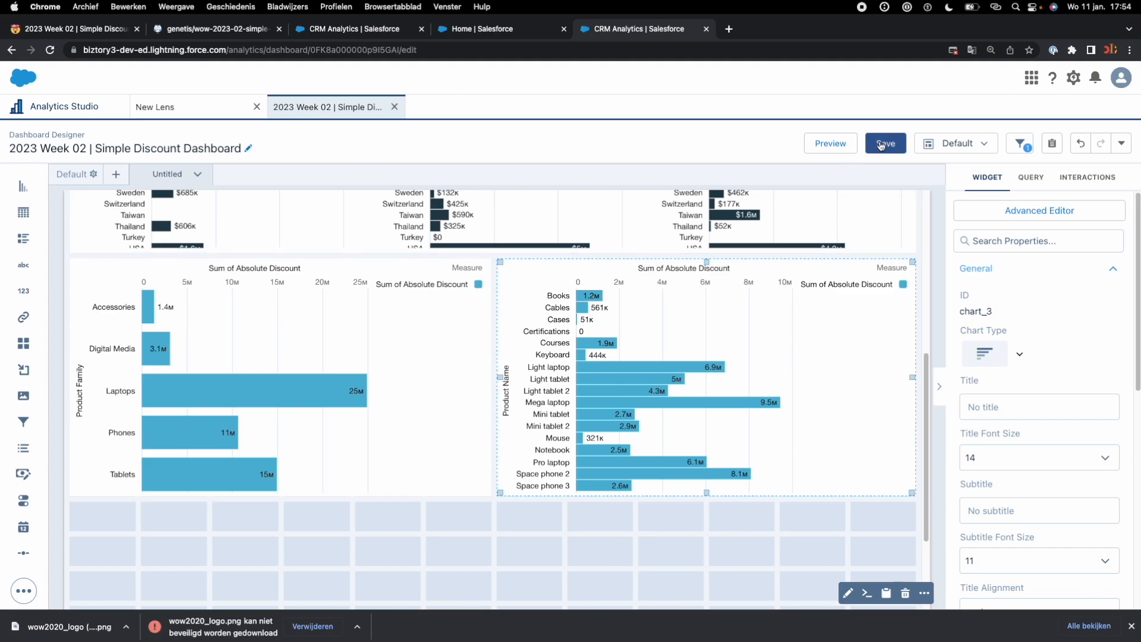
Step: Compare with the sample dashboard and add Product Family as the first bar grouping, above Product Name, in the duplicated chart
{"action": "key", "text": "ctrl+Tab"}
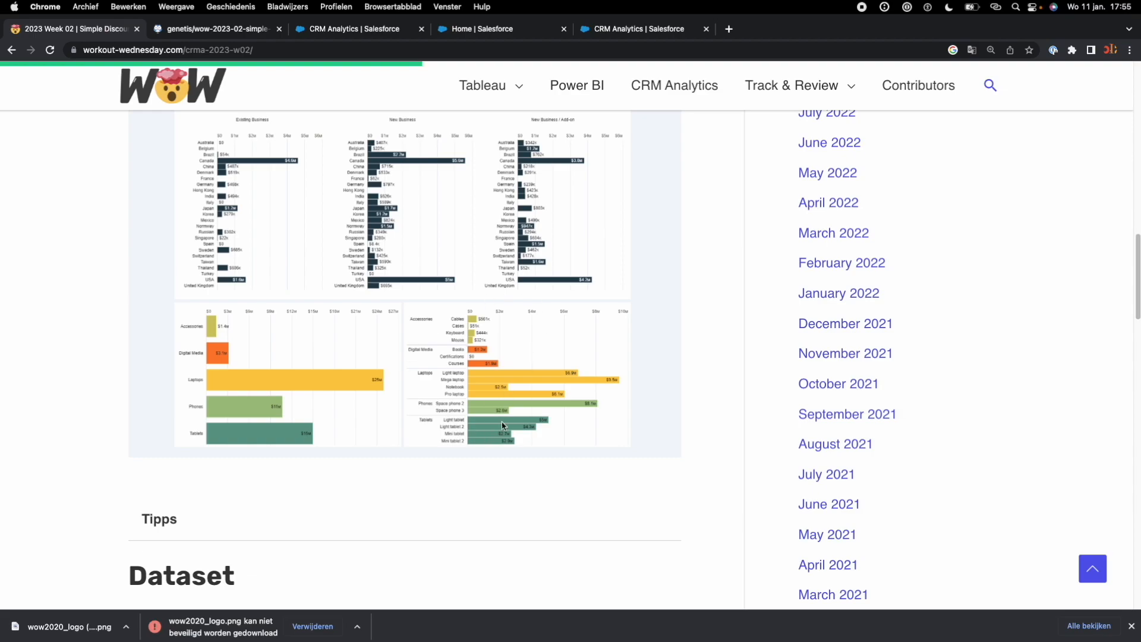
{"action": "left_click", "coordinate": [613, 29]}
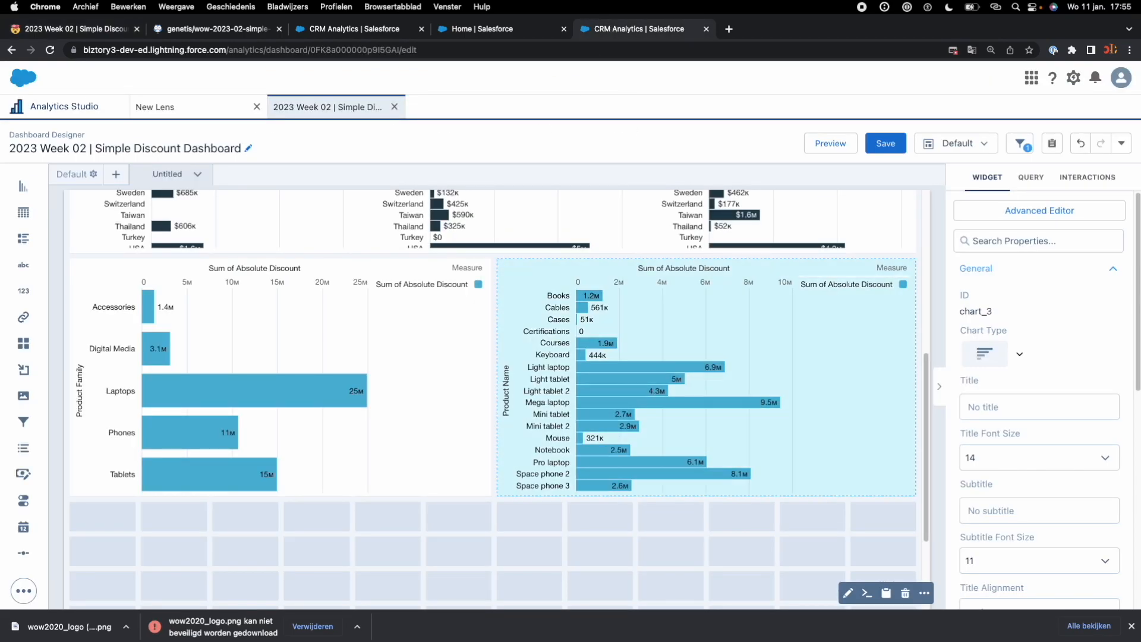
{"action": "double_click", "coordinate": [670, 430]}
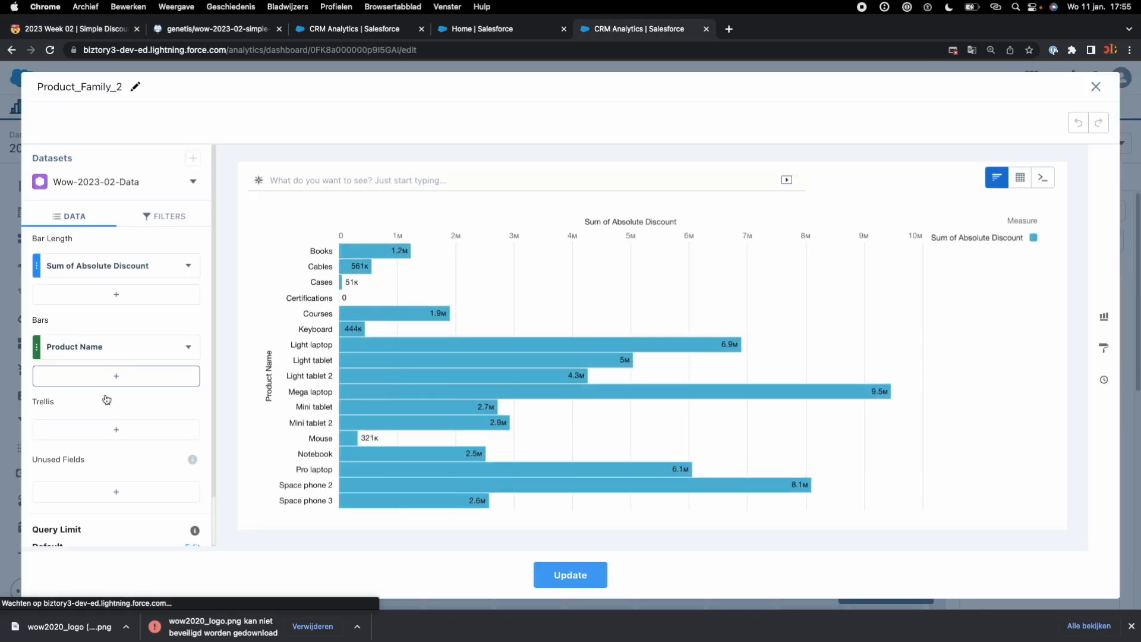
{"action": "left_click", "coordinate": [112, 377]}
{"action": "left_click", "coordinate": [315, 257]}
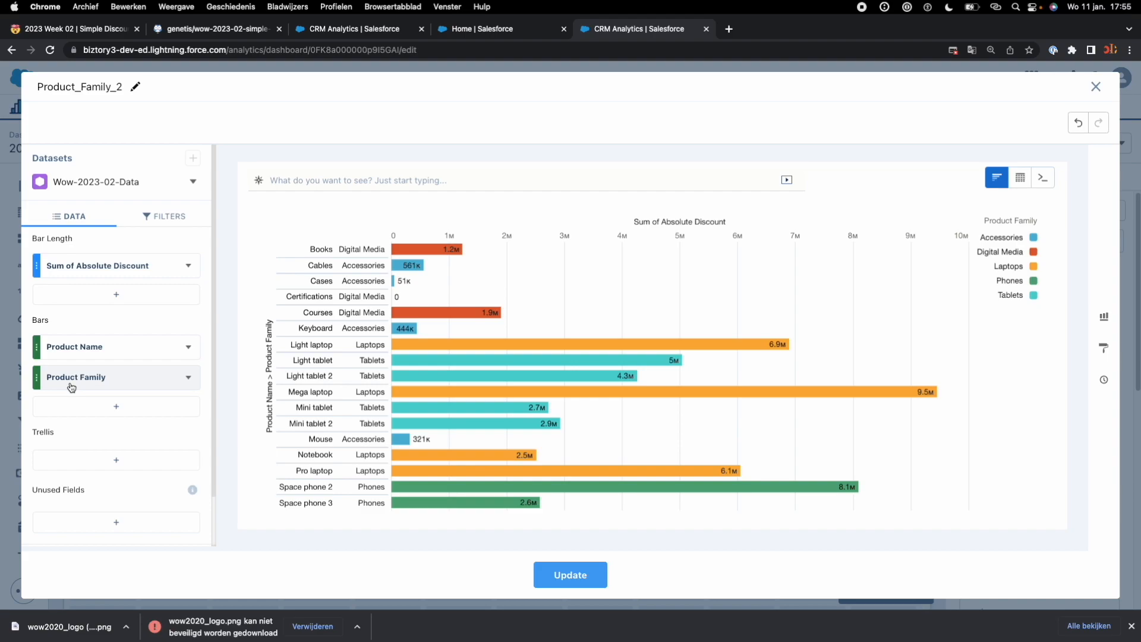
{"action": "left_click", "coordinate": [96, 385]}
{"action": "left_click_drag", "start_coordinate": [96, 387], "coordinate": [97, 349]}
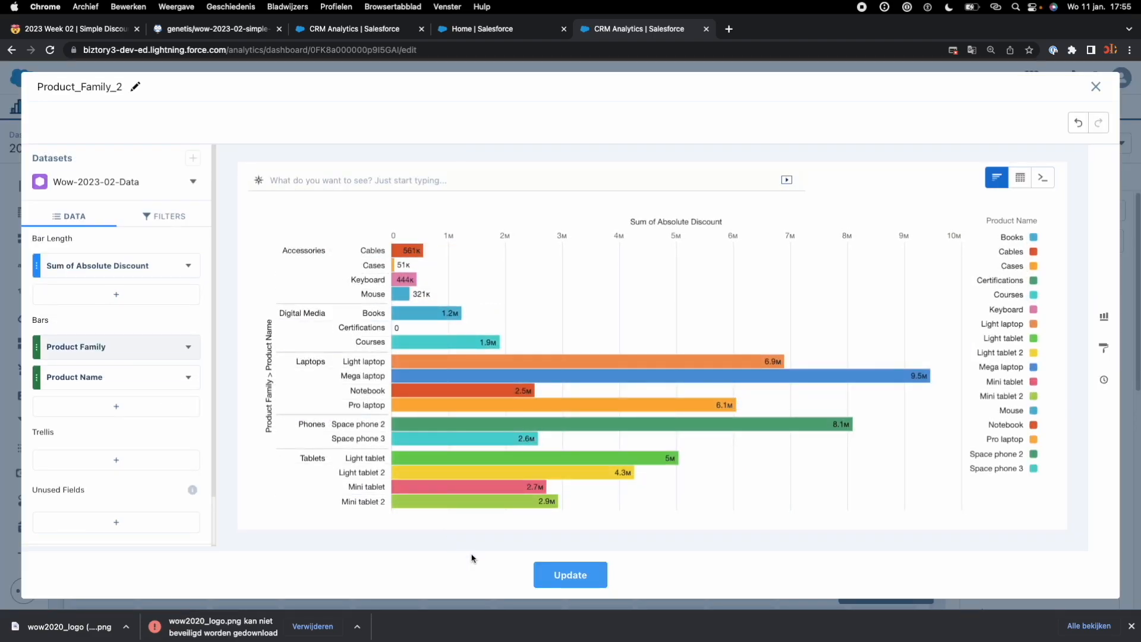
{"action": "left_click", "coordinate": [549, 577]}
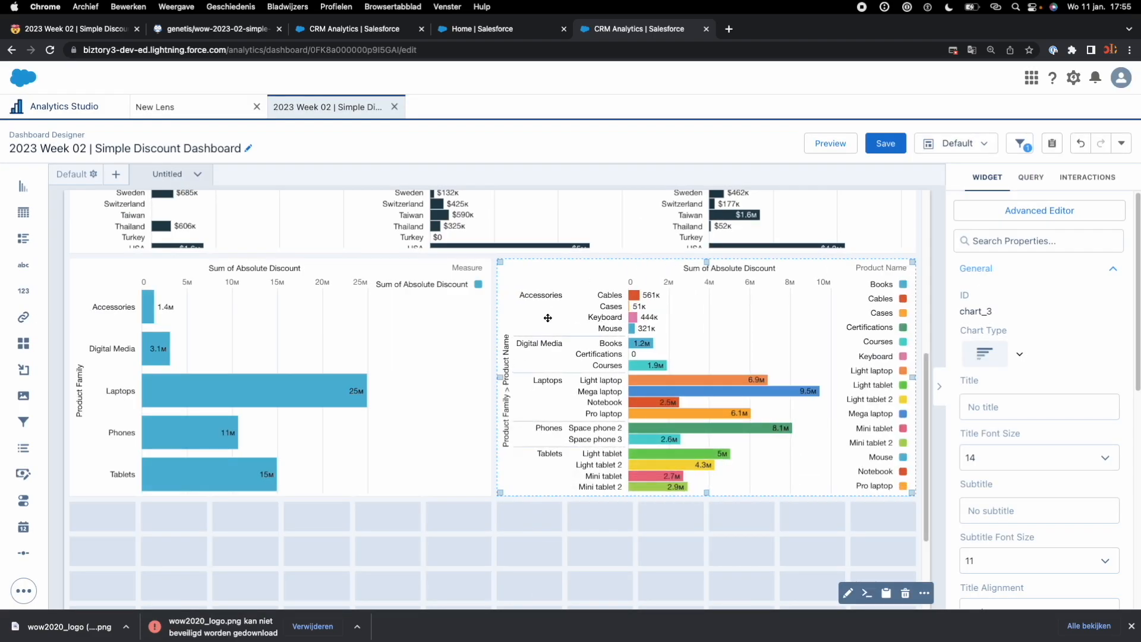
Step: Check the colouring requirements on the challenge page and apply conditional formatting by Product Family to the product family chart
{"action": "left_click", "coordinate": [108, 37]}
{"action": "scroll", "coordinate": [377, 422], "scroll_direction": "up", "scroll_amount": 10}
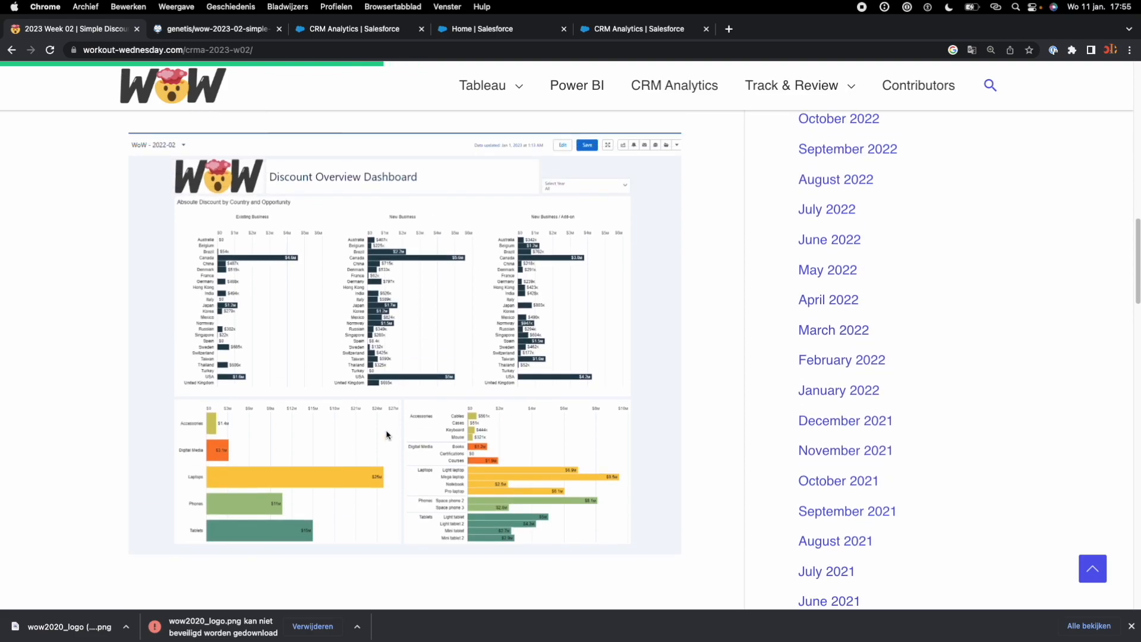
{"action": "scroll", "coordinate": [387, 462], "scroll_direction": "up", "scroll_amount": 1}
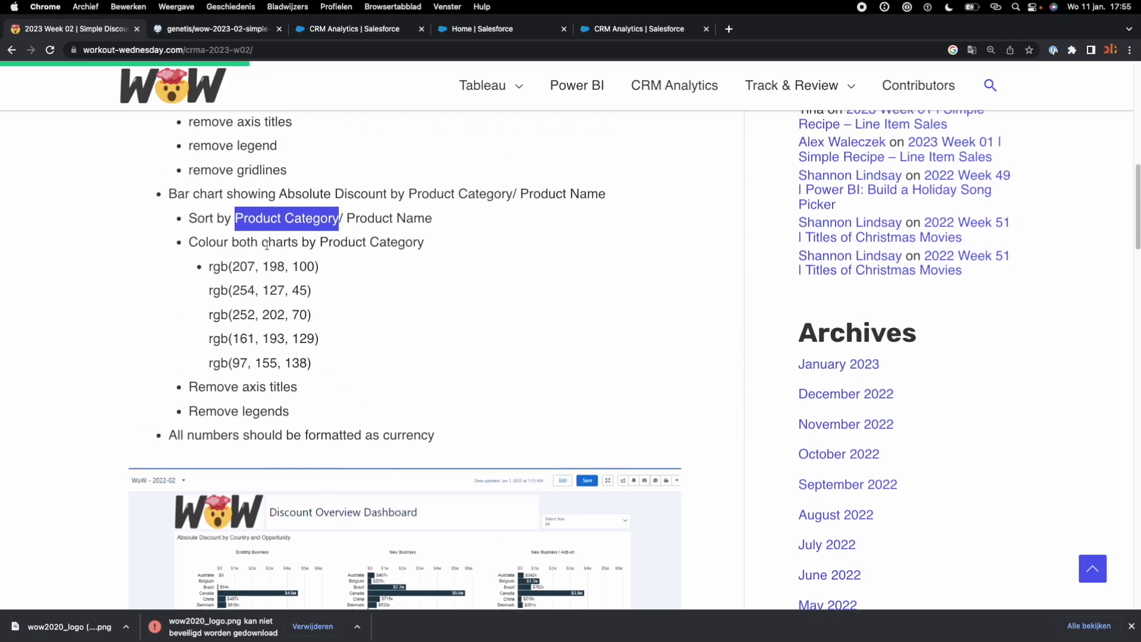
{"action": "left_click_drag", "start_coordinate": [329, 243], "coordinate": [405, 242]}
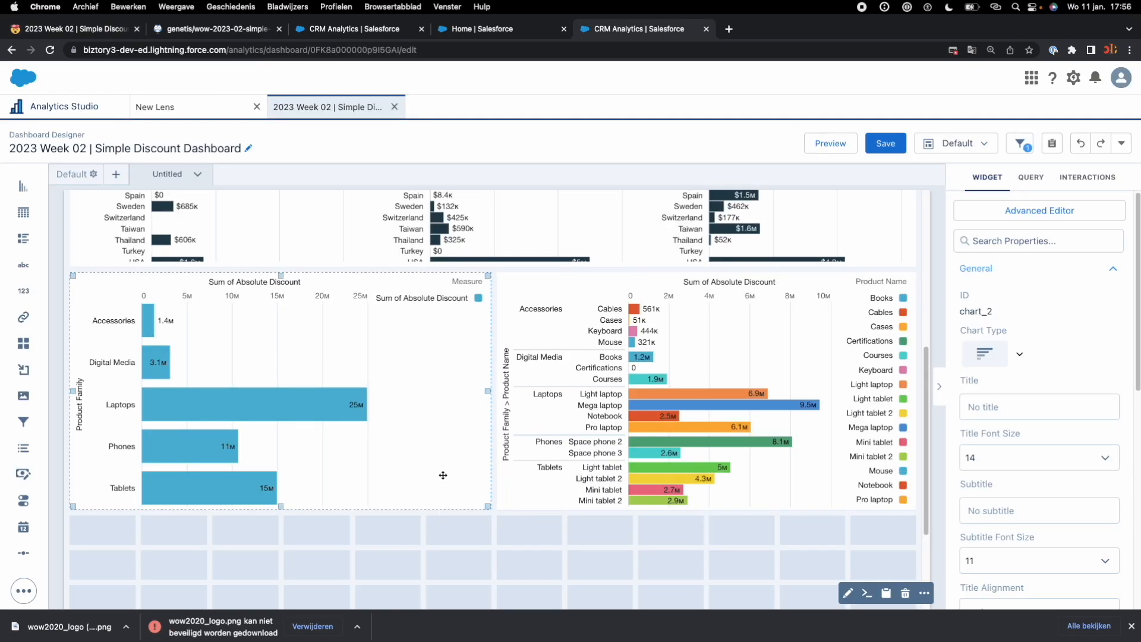
{"action": "left_click", "coordinate": [454, 546]}
{"action": "left_click", "coordinate": [447, 466]}
{"action": "scroll", "coordinate": [1033, 527], "scroll_direction": "down", "scroll_amount": 8}
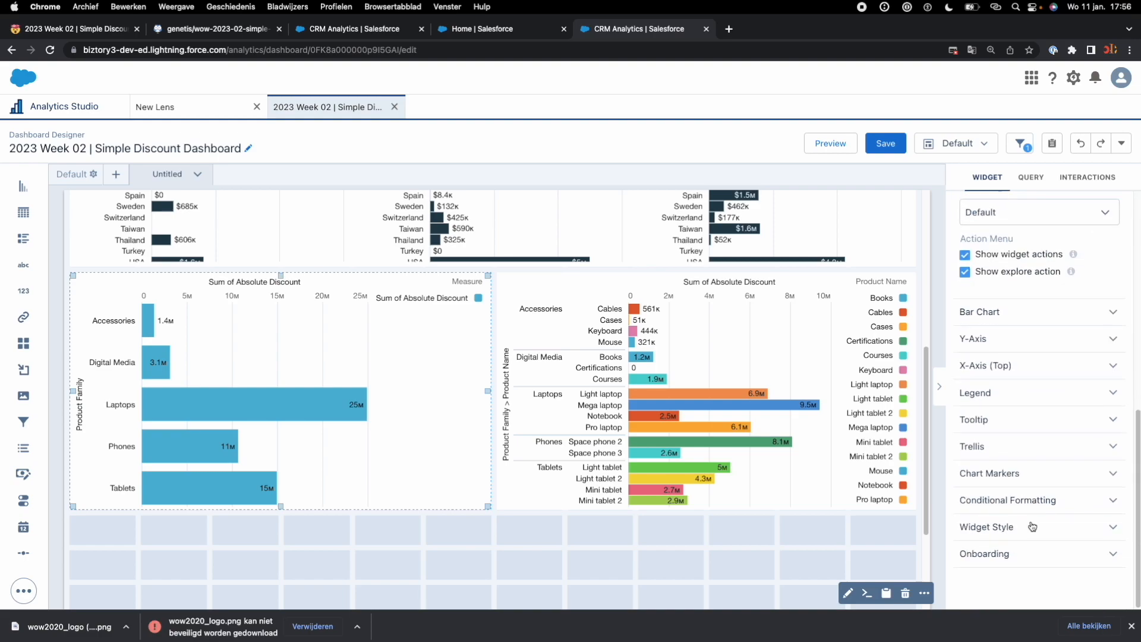
{"action": "left_click", "coordinate": [1028, 504]}
{"action": "scroll", "coordinate": [1017, 487], "scroll_direction": "down", "scroll_amount": 3}
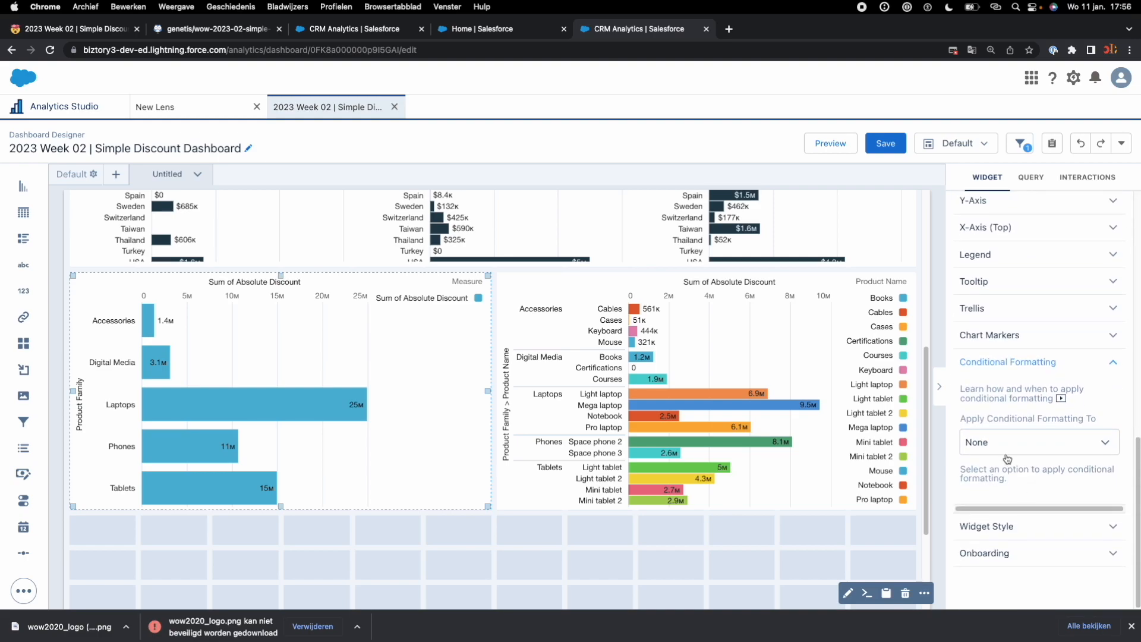
{"action": "left_click", "coordinate": [1006, 452]}
{"action": "scroll", "coordinate": [1010, 466], "scroll_direction": "down", "scroll_amount": 1}
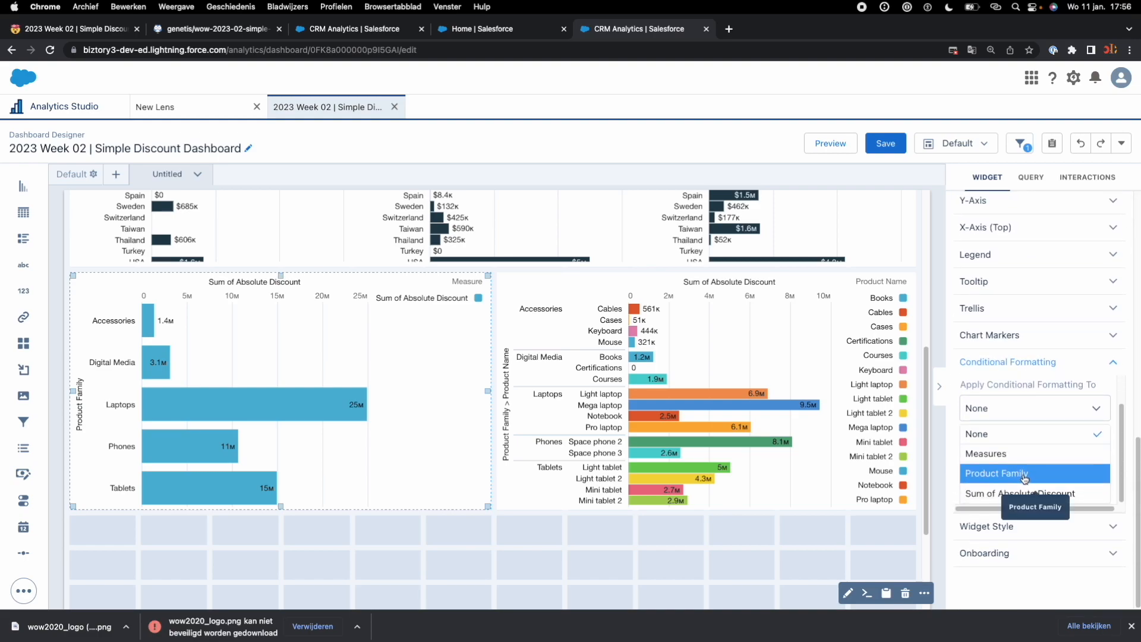
{"action": "left_click", "coordinate": [1025, 475]}
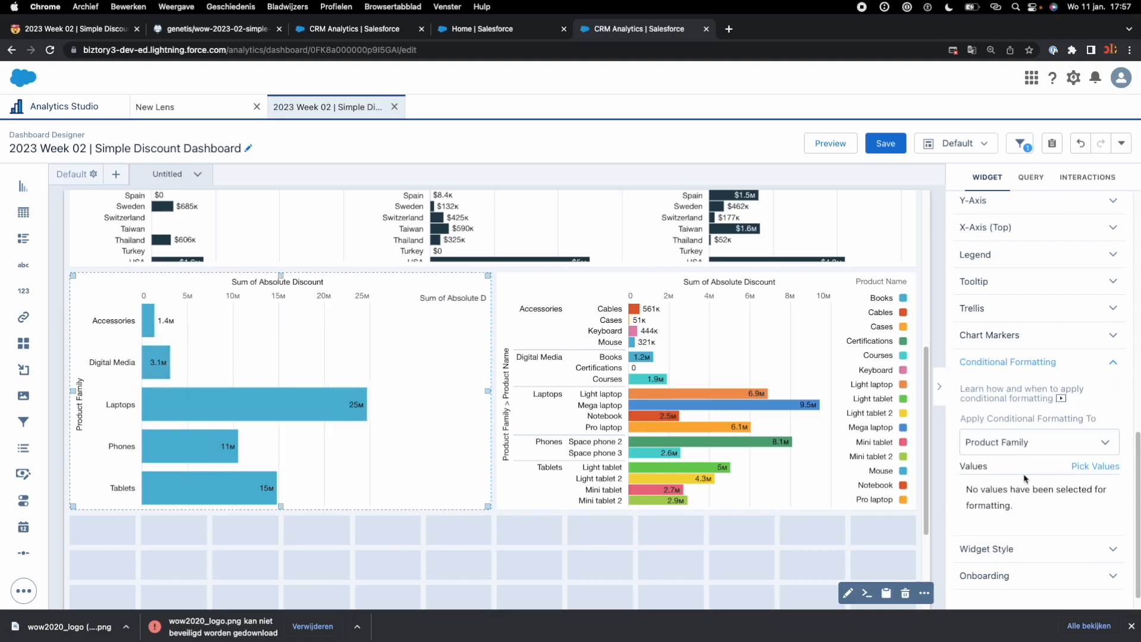
Step: Pick Accessories as a value for the conditional formatting and open its custom colour picker
{"action": "scroll", "coordinate": [1072, 559], "scroll_direction": "down", "scroll_amount": 1}
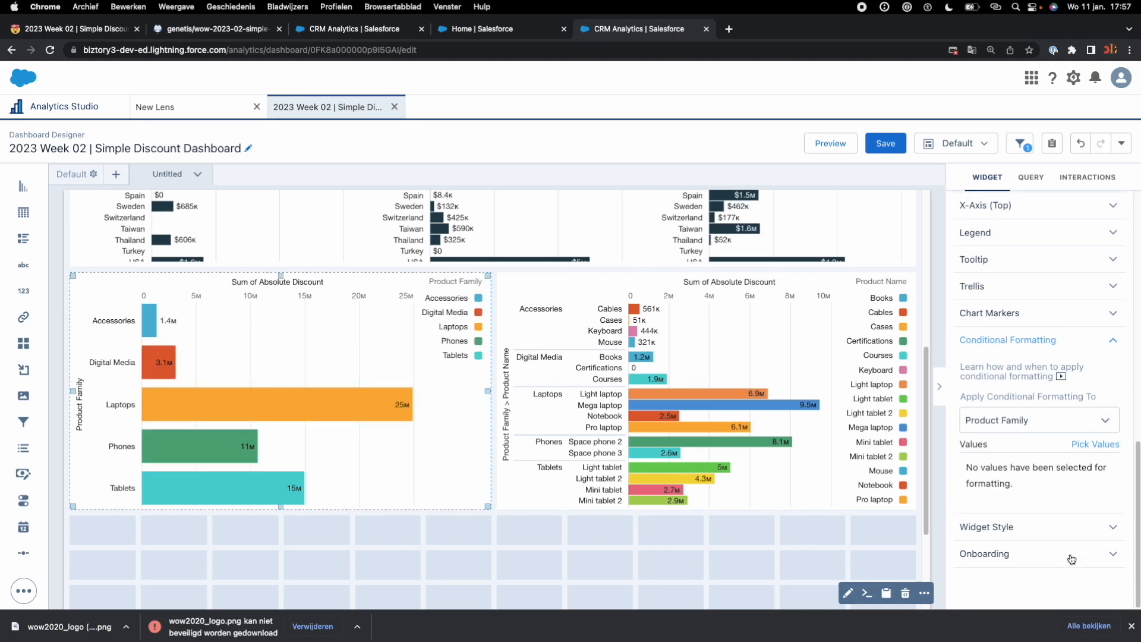
{"action": "left_click", "coordinate": [1096, 447]}
{"action": "left_click", "coordinate": [1006, 423]}
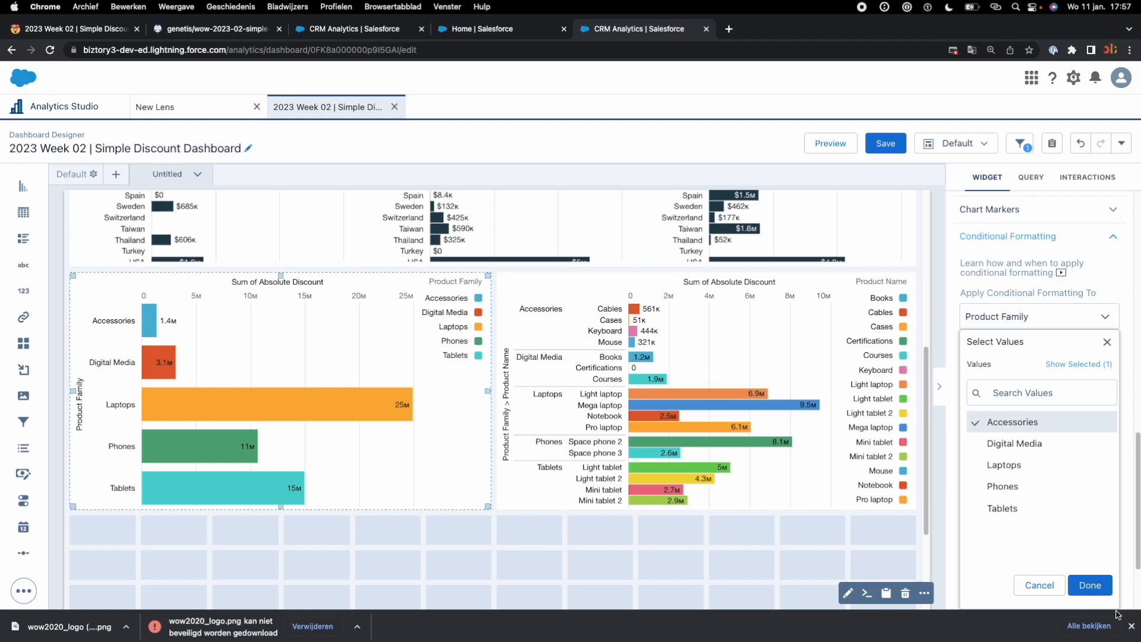
{"action": "left_click", "coordinate": [1099, 586]}
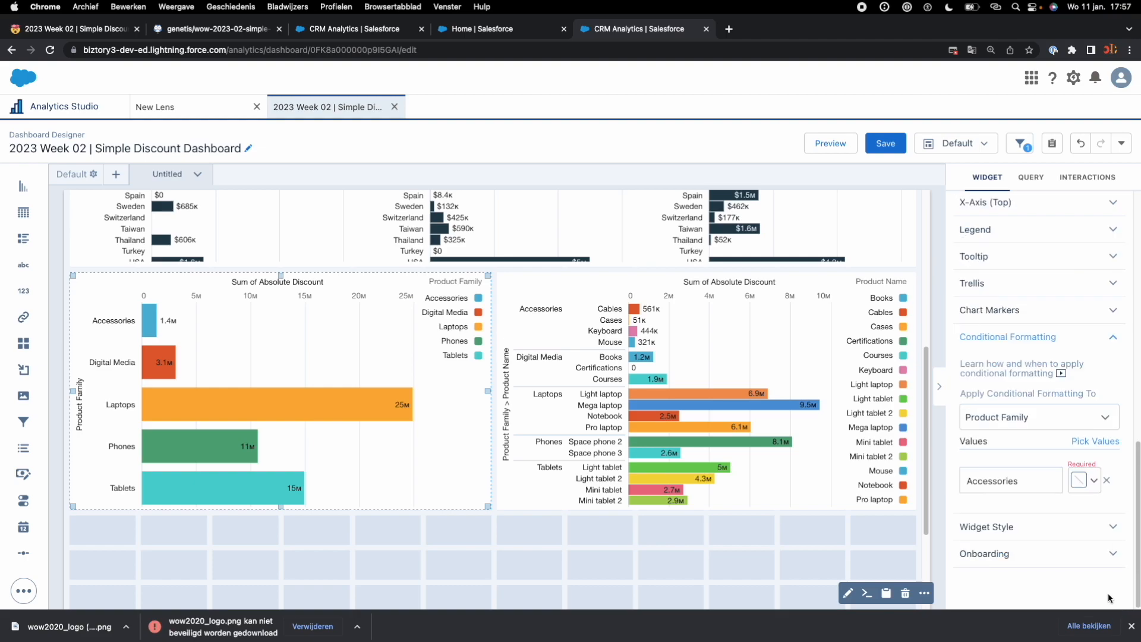
{"action": "left_click", "coordinate": [1084, 483]}
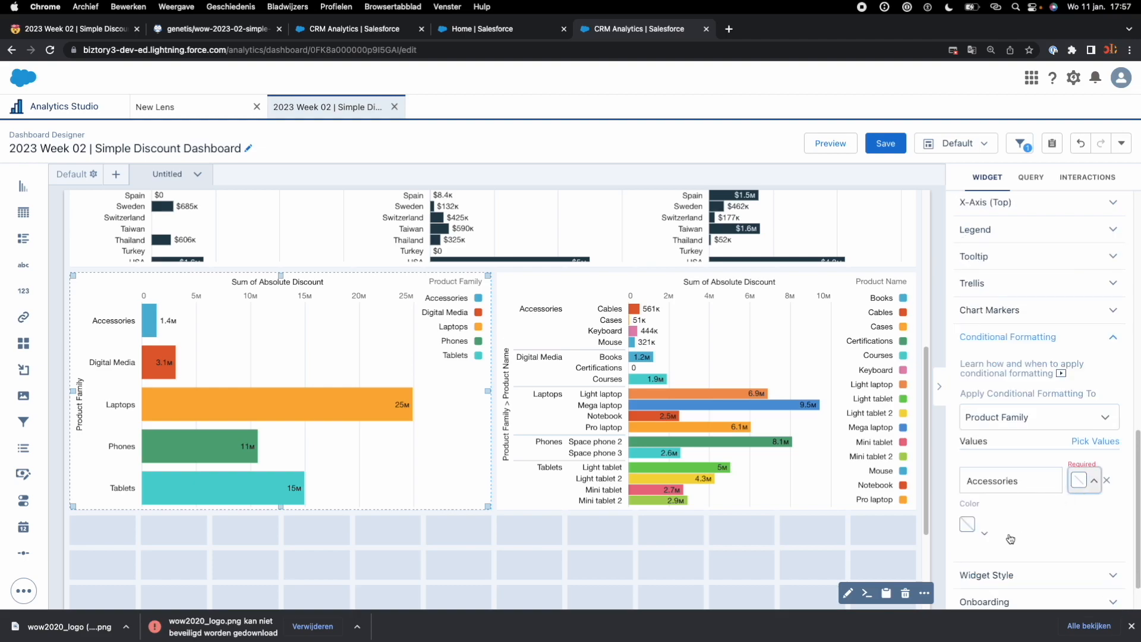
{"action": "left_click", "coordinate": [968, 526]}
{"action": "left_click", "coordinate": [967, 545]}
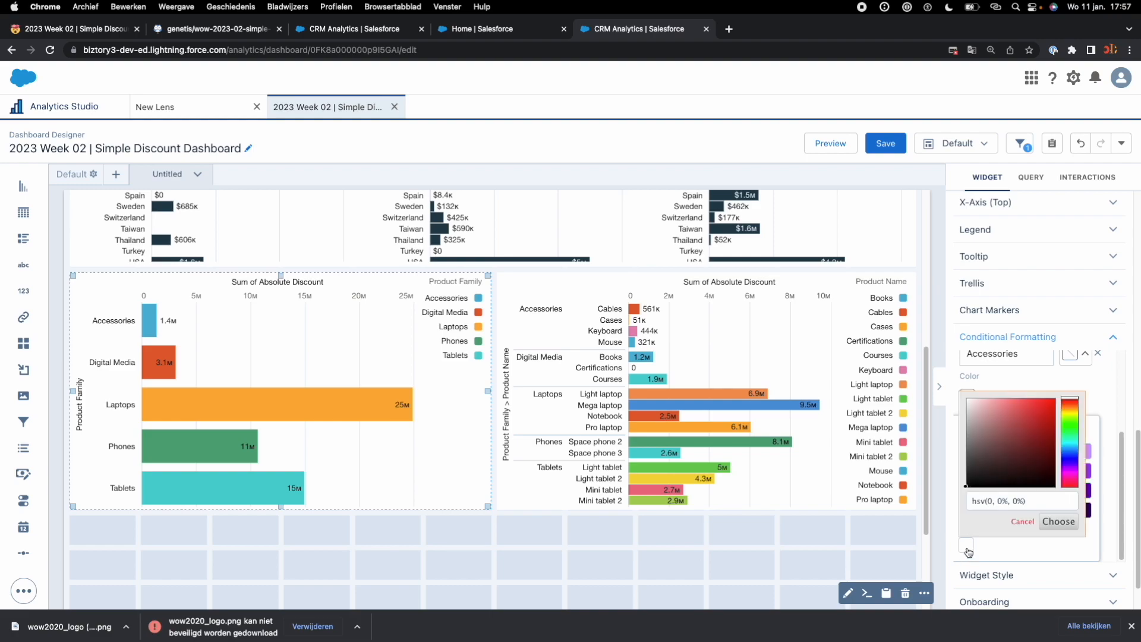
{"action": "left_click_drag", "start_coordinate": [972, 503], "coordinate": [985, 503]}
Step: Copy the first category colour, rgb(207, 198, 100), from the challenge page and return to the dashboard
{"action": "left_click", "coordinate": [89, 30]}
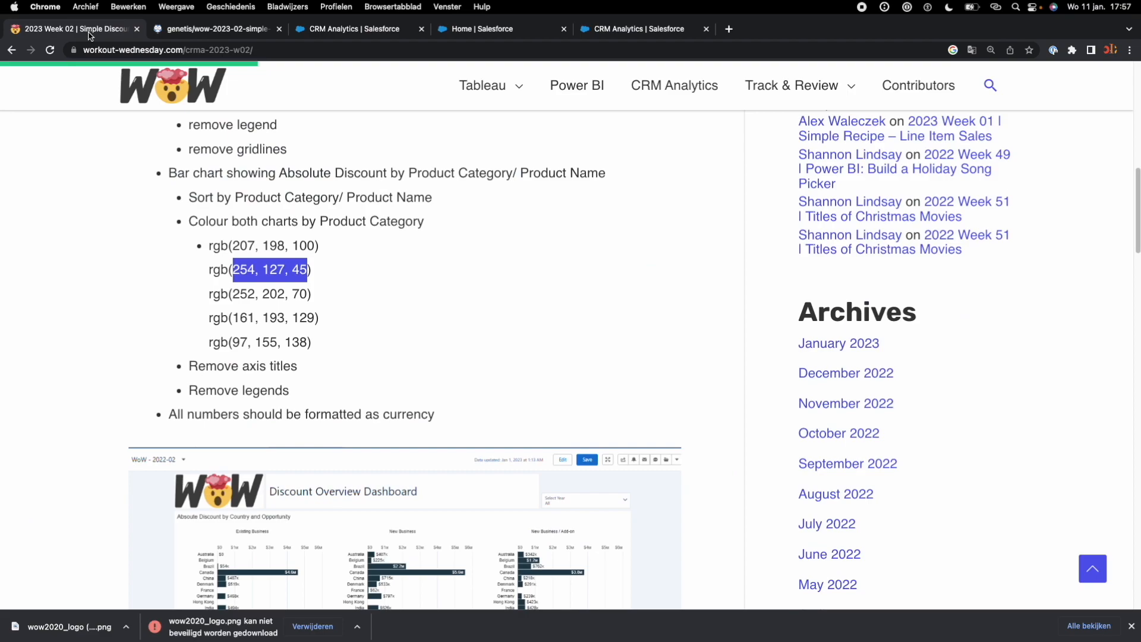
{"action": "mouse_move", "coordinate": [210, 269]}
{"action": "left_mouse_down"}
{"action": "mouse_move", "coordinate": [314, 270]}
{"action": "mouse_move", "coordinate": [208, 249]}
{"action": "left_mouse_up"}
{"action": "left_click", "coordinate": [300, 246]}
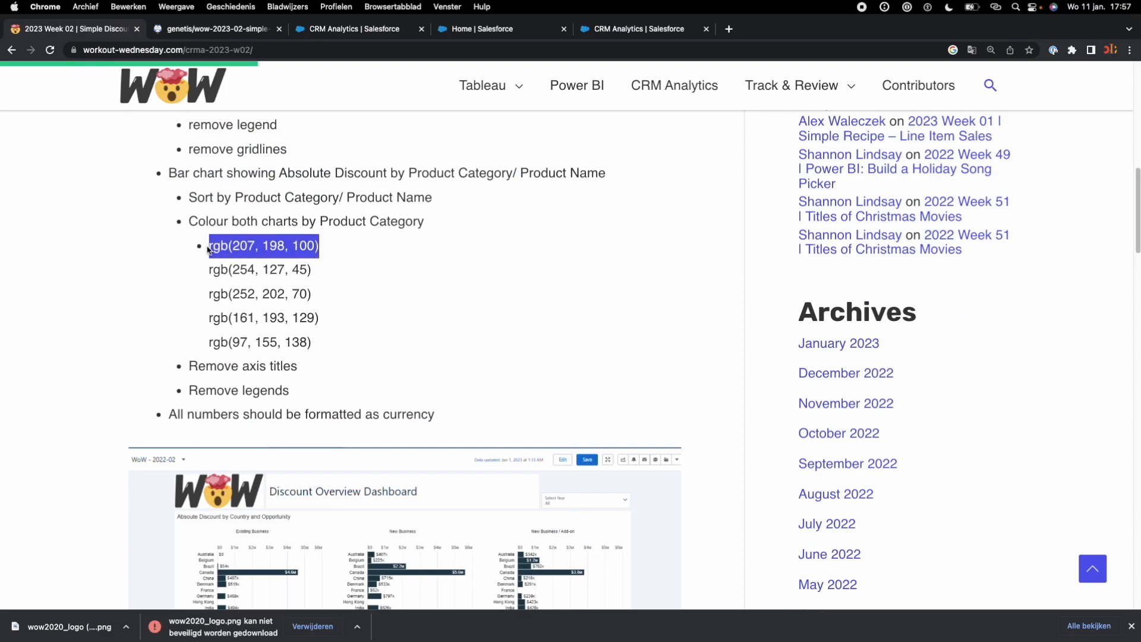
{"action": "key", "text": "super+c"}
{"action": "left_click", "coordinate": [634, 34]}
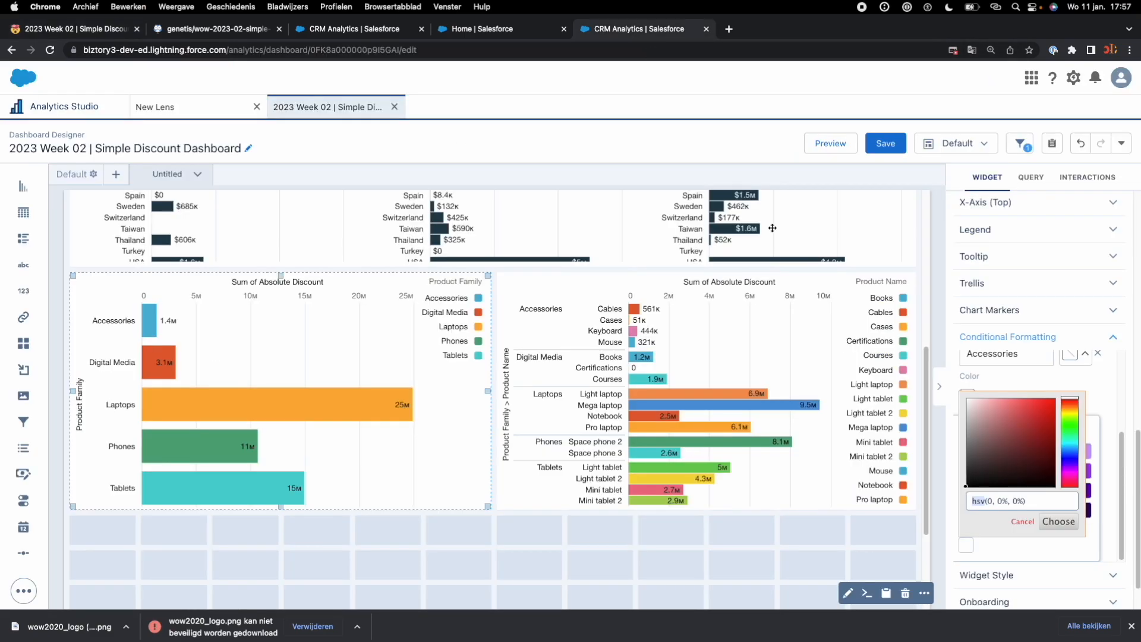
Step: Set the Accessories colour in the product family chart to the copied rgb(207, 198, 100)
{"action": "left_click", "coordinate": [1034, 509]}
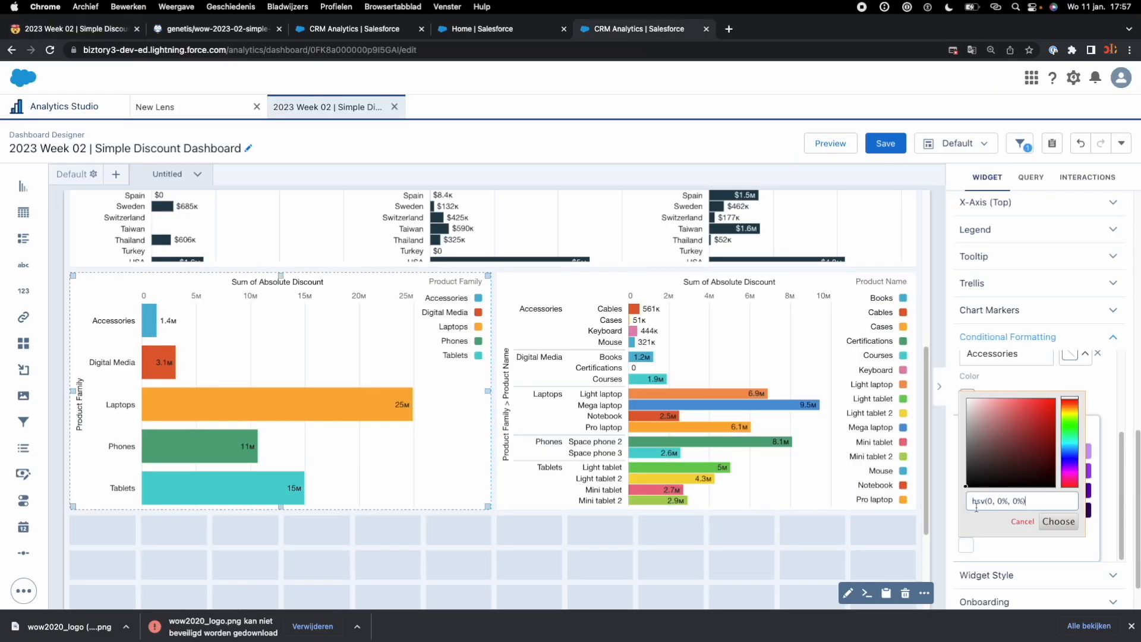
{"action": "left_click", "coordinate": [931, 511]}
{"action": "left_click", "coordinate": [1075, 483]}
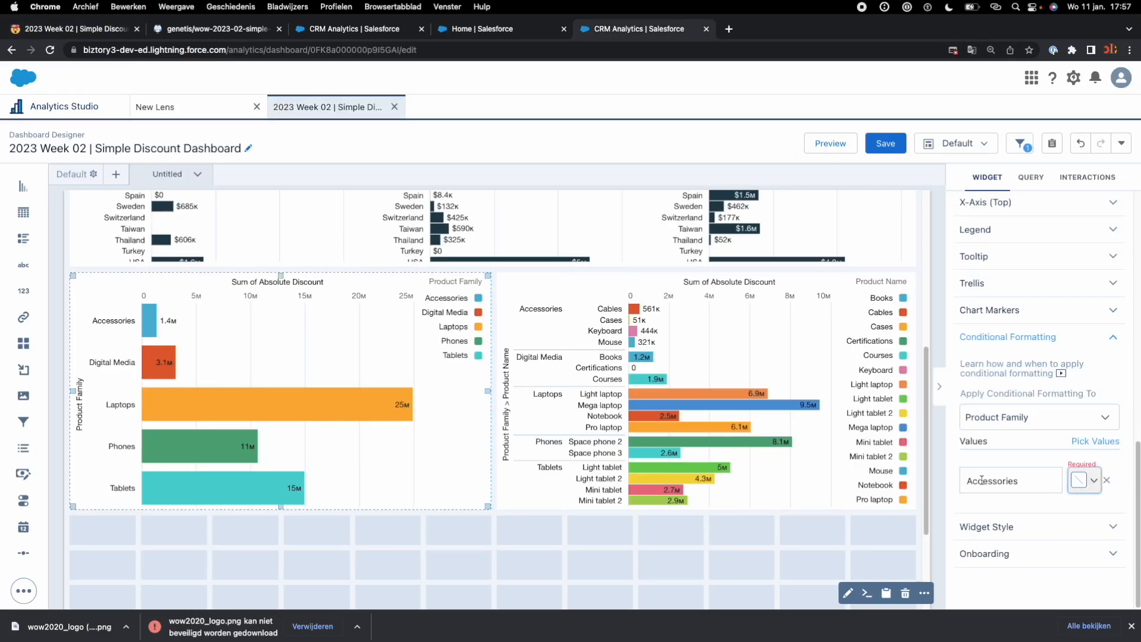
{"action": "left_click", "coordinate": [1083, 481]}
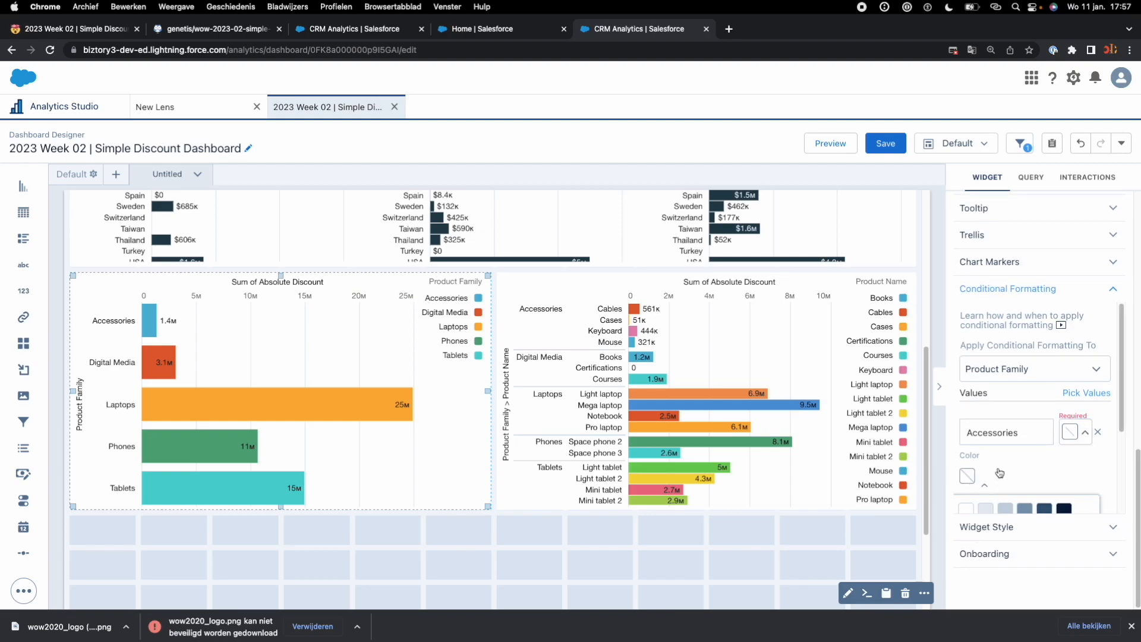
{"action": "left_click", "coordinate": [962, 500]}
{"action": "left_click_drag", "start_coordinate": [1031, 456], "coordinate": [969, 458]}
{"action": "key", "text": "super+v"}
{"action": "key", "text": "Return"}
{"action": "left_click", "coordinate": [742, 573]}
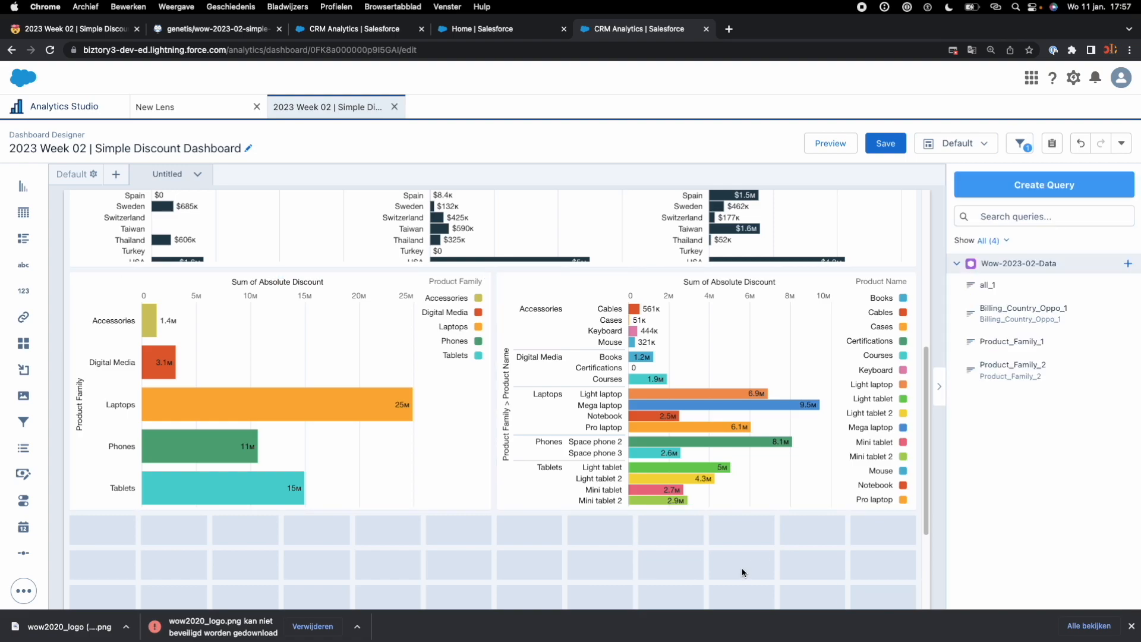
Step: Add Digital Media, Laptops, Phones and Tablets to the product family chart's conditional formatting values
{"action": "left_click", "coordinate": [408, 406]}
{"action": "scroll", "coordinate": [1046, 473], "scroll_direction": "down", "scroll_amount": 10}
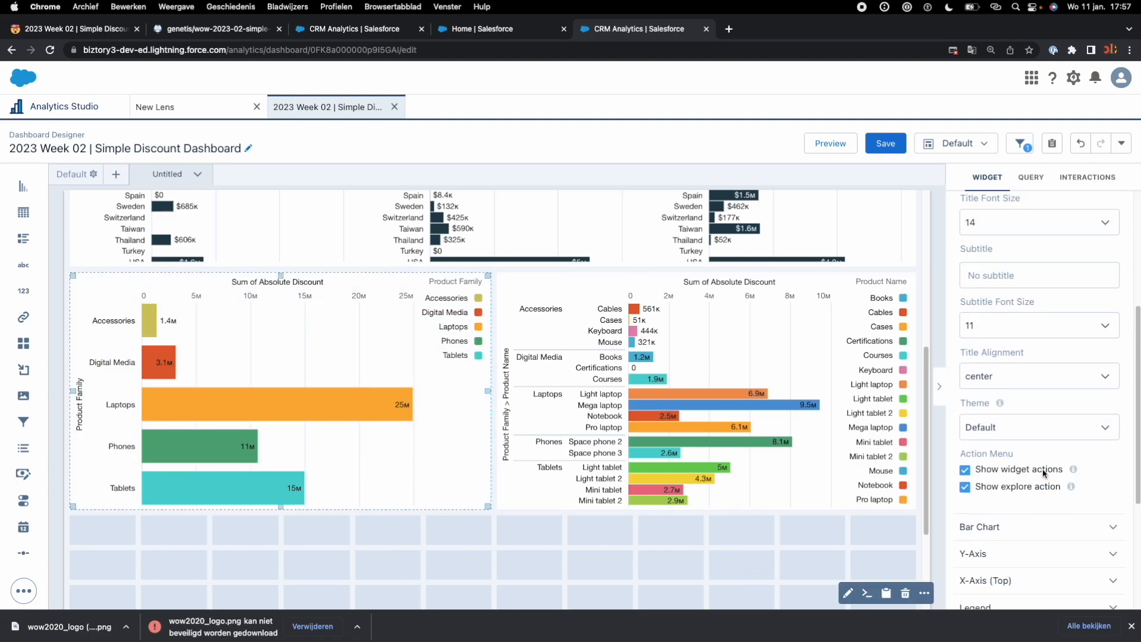
{"action": "left_click", "coordinate": [1038, 500]}
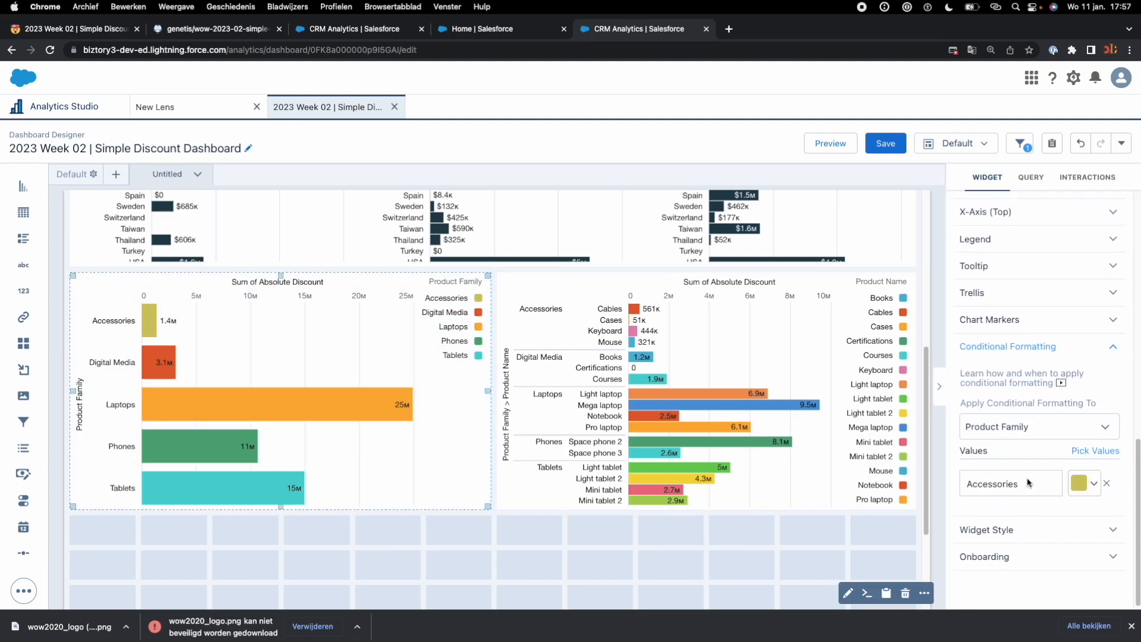
{"action": "left_click", "coordinate": [1093, 448]}
{"action": "left_click", "coordinate": [1011, 444]}
{"action": "left_click", "coordinate": [1004, 467]}
{"action": "left_click", "coordinate": [1004, 487]}
{"action": "left_click", "coordinate": [1004, 508]}
{"action": "left_click", "coordinate": [1090, 585]}
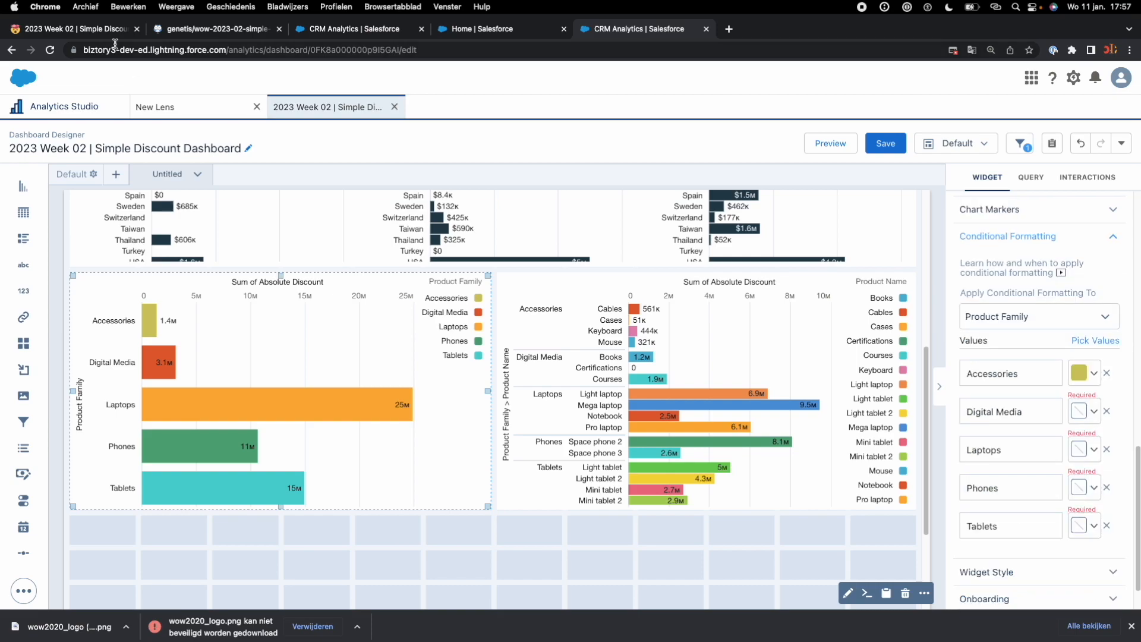
Step: Set the Digital Media colour to the challenge's orange, rgb(254, 127, 45)
{"action": "left_click", "coordinate": [1083, 411]}
{"action": "left_click", "coordinate": [967, 593]}
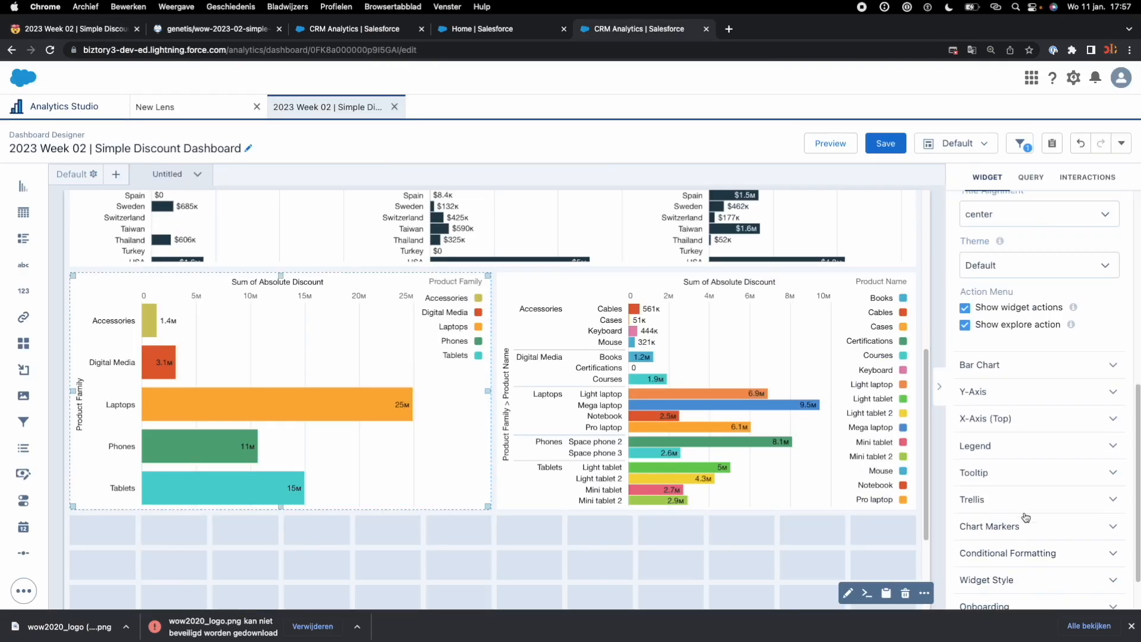
{"action": "left_click", "coordinate": [971, 506]}
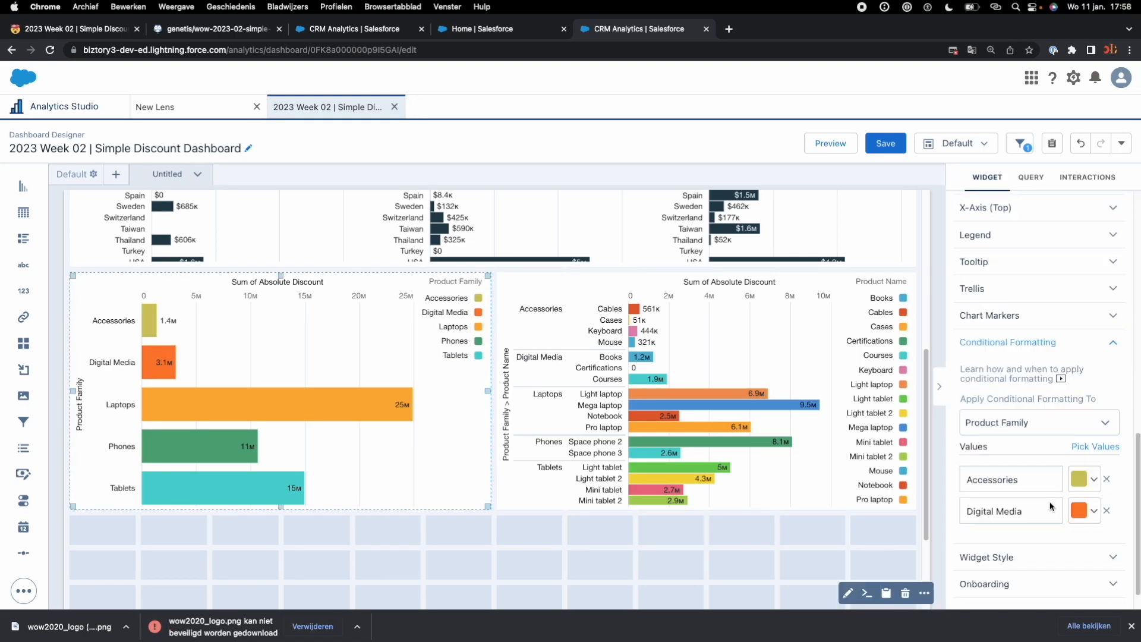
Step: Add Laptops, Phones and Tablets again as values in the product family chart's conditional formatting
{"action": "scroll", "coordinate": [1050, 506], "scroll_direction": "down", "scroll_amount": 1}
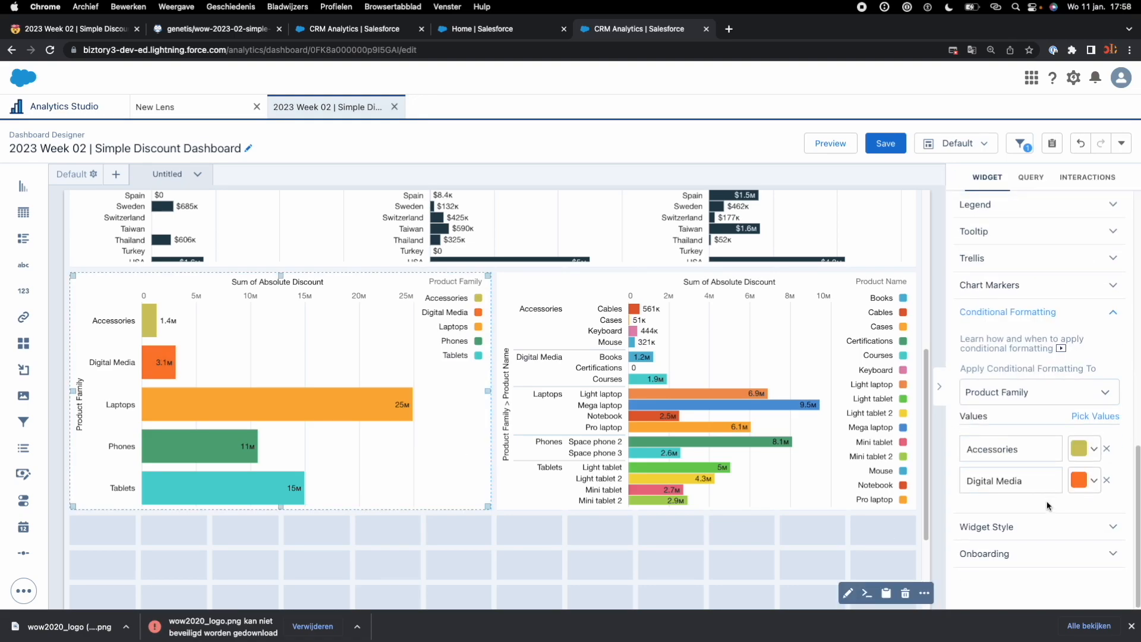
{"action": "left_click", "coordinate": [1097, 420]}
{"action": "left_click", "coordinate": [1004, 464]}
{"action": "left_click", "coordinate": [1004, 486]}
{"action": "left_click", "coordinate": [1003, 509]}
{"action": "left_click", "coordinate": [1090, 585]}
{"action": "scroll", "coordinate": [1050, 476], "scroll_direction": "down", "scroll_amount": 1}
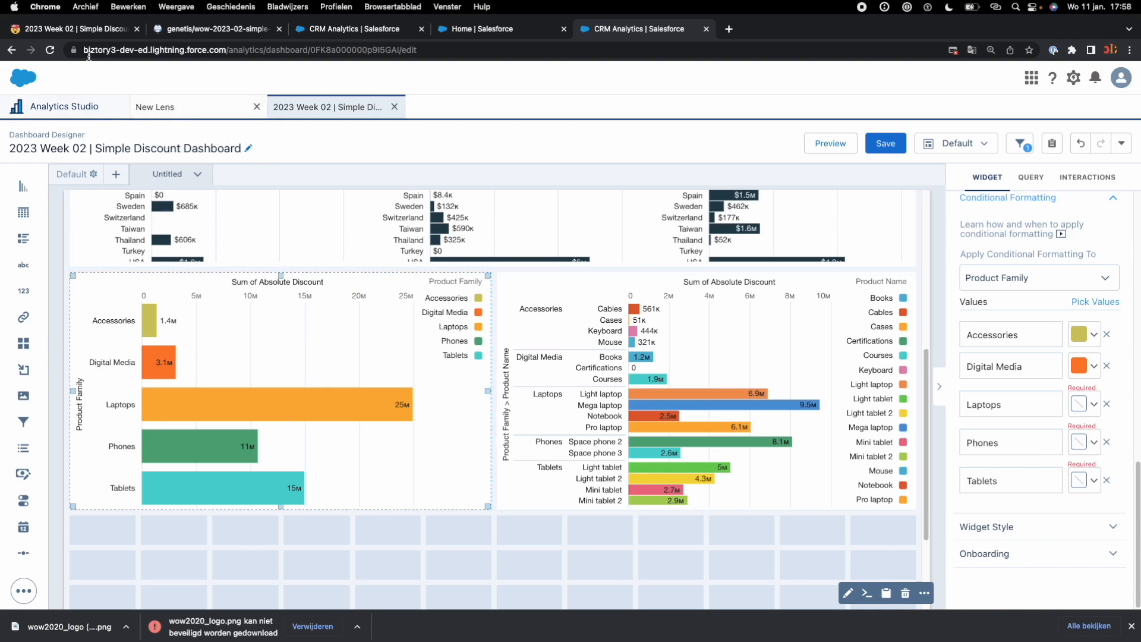
Step: Set the Laptops colour to the challenge's yellow and the Phones colour to its light green in the product family chart
{"action": "left_click", "coordinate": [87, 35]}
{"action": "triple_click", "coordinate": [236, 300]}
{"action": "left_click", "coordinate": [640, 29]}
{"action": "left_click", "coordinate": [1094, 355]}
{"action": "left_click", "coordinate": [1096, 322]}
{"action": "left_click", "coordinate": [1004, 446]}
{"action": "left_click", "coordinate": [1088, 566]}
{"action": "left_click", "coordinate": [1095, 432]}
{"action": "left_click", "coordinate": [1096, 336]}
{"action": "left_click", "coordinate": [1095, 430]}
{"action": "left_click", "coordinate": [969, 479]}
{"action": "left_click", "coordinate": [1092, 479]}
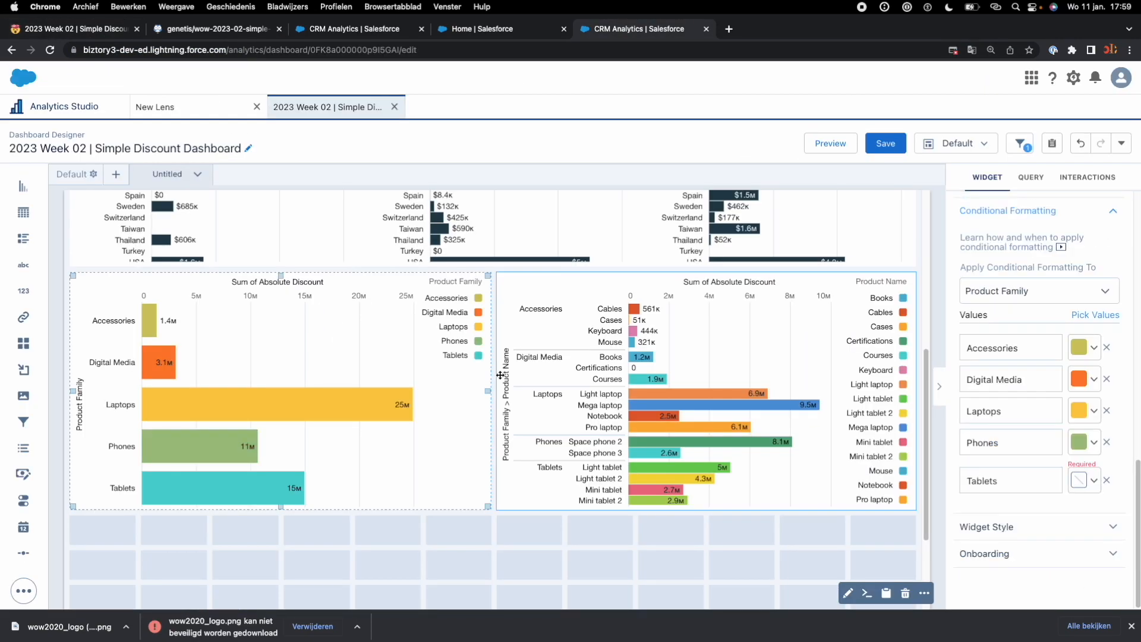
Step: Set the Tablets colour in the product family chart to the challenge's dark green
{"action": "left_click", "coordinate": [87, 28]}
{"action": "left_click", "coordinate": [639, 29]}
{"action": "key", "text": "super+v"}
{"action": "left_click", "coordinate": [1060, 473]}
{"action": "left_click", "coordinate": [638, 560]}
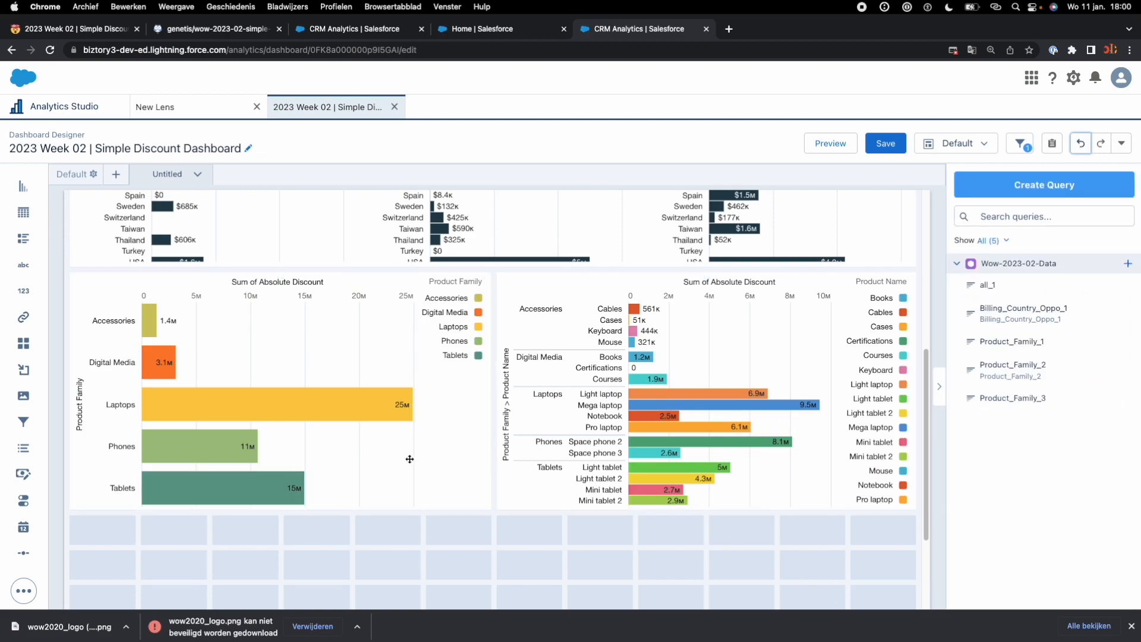
Step: Apply conditional formatting by Product Family to the product name chart
{"action": "left_click", "coordinate": [348, 361]}
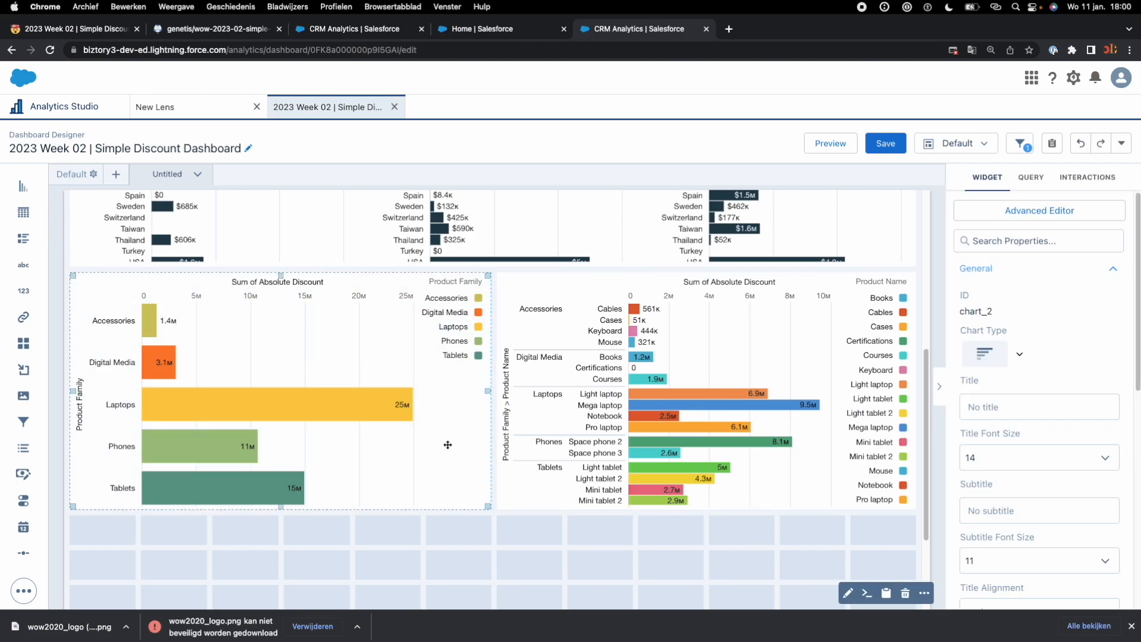
{"action": "left_click", "coordinate": [734, 375]}
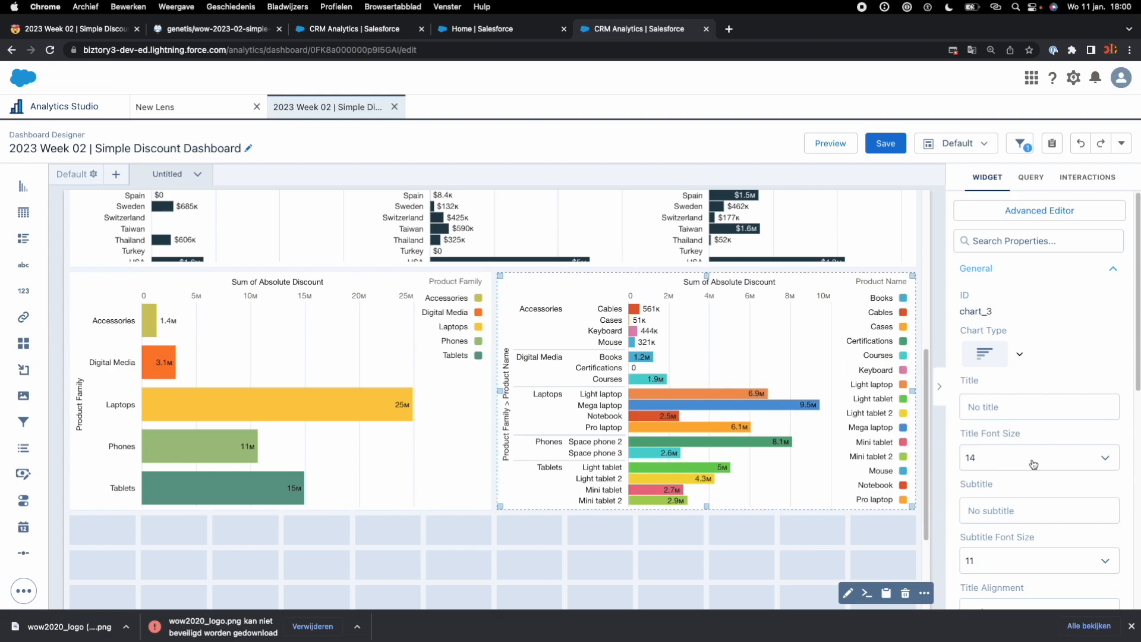
{"action": "scroll", "coordinate": [1033, 465], "scroll_direction": "down", "scroll_amount": 15}
{"action": "left_click", "coordinate": [1095, 317]}
{"action": "left_click", "coordinate": [1095, 339]}
{"action": "scroll", "coordinate": [1040, 416], "scroll_direction": "down", "scroll_amount": 3}
{"action": "left_click", "coordinate": [1095, 432]}
{"action": "left_click", "coordinate": [1095, 240]}
{"action": "left_click", "coordinate": [1096, 443]}
{"action": "left_click", "coordinate": [984, 384]}
{"action": "left_click", "coordinate": [1095, 409]}
Step: Colour Accessories, Digital Media, Laptops, Phones and Tablets in the product name chart with the challenge's olive, orange, yellow, light green and dark green
{"action": "left_click", "coordinate": [76, 28]}
{"action": "left_click_drag", "start_coordinate": [314, 269], "coordinate": [205, 321]}
{"action": "left_click", "coordinate": [640, 28]}
{"action": "left_click", "coordinate": [1082, 483]}
{"action": "scroll", "coordinate": [851, 432], "scroll_direction": "down", "scroll_amount": 3}
{"action": "left_click", "coordinate": [851, 431]}
{"action": "scroll", "coordinate": [1040, 417], "scroll_direction": "down", "scroll_amount": 15}
{"action": "left_click", "coordinate": [984, 407]}
{"action": "left_click", "coordinate": [76, 28]}
{"action": "left_click", "coordinate": [639, 29]}
{"action": "left_click", "coordinate": [985, 357]}
{"action": "left_click", "coordinate": [1003, 377]}
{"action": "left_click", "coordinate": [1091, 476]}
{"action": "left_click", "coordinate": [76, 28]}
{"action": "left_click", "coordinate": [639, 28]}
{"action": "left_click", "coordinate": [76, 29]}
{"action": "left_click", "coordinate": [639, 29]}
{"action": "left_click", "coordinate": [1003, 398]}
{"action": "left_click", "coordinate": [1090, 477]}
{"action": "left_click", "coordinate": [886, 144]}
Step: Hide the Y-axis title and the top X-axis title of the product family chart, keeping both axes shown
{"action": "left_click", "coordinate": [76, 28]}
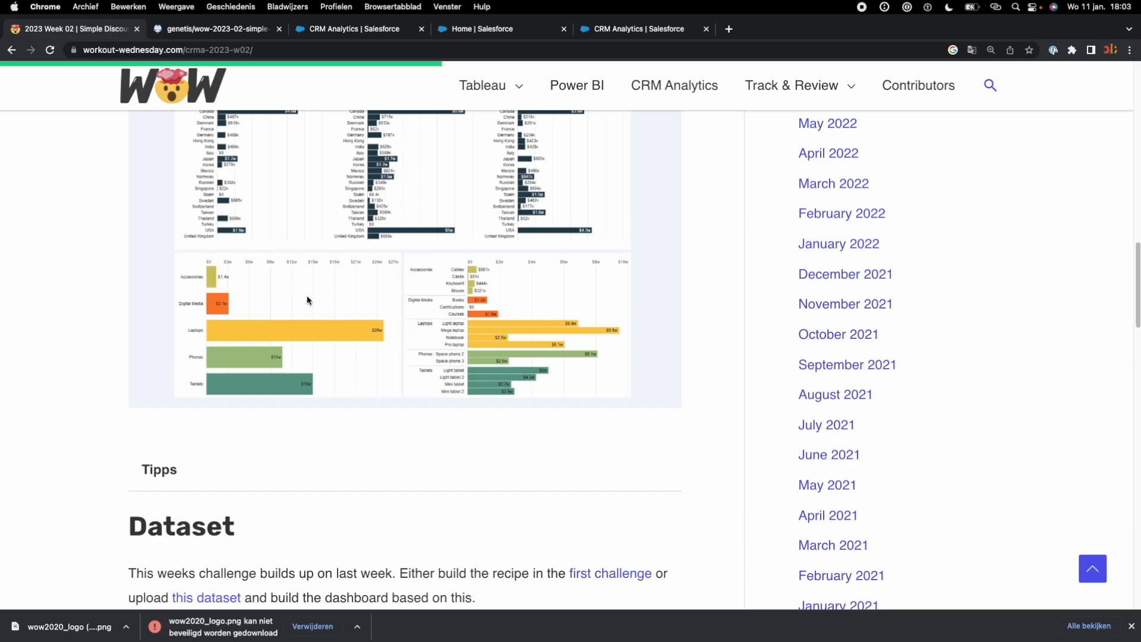
{"action": "left_click", "coordinate": [589, 30]}
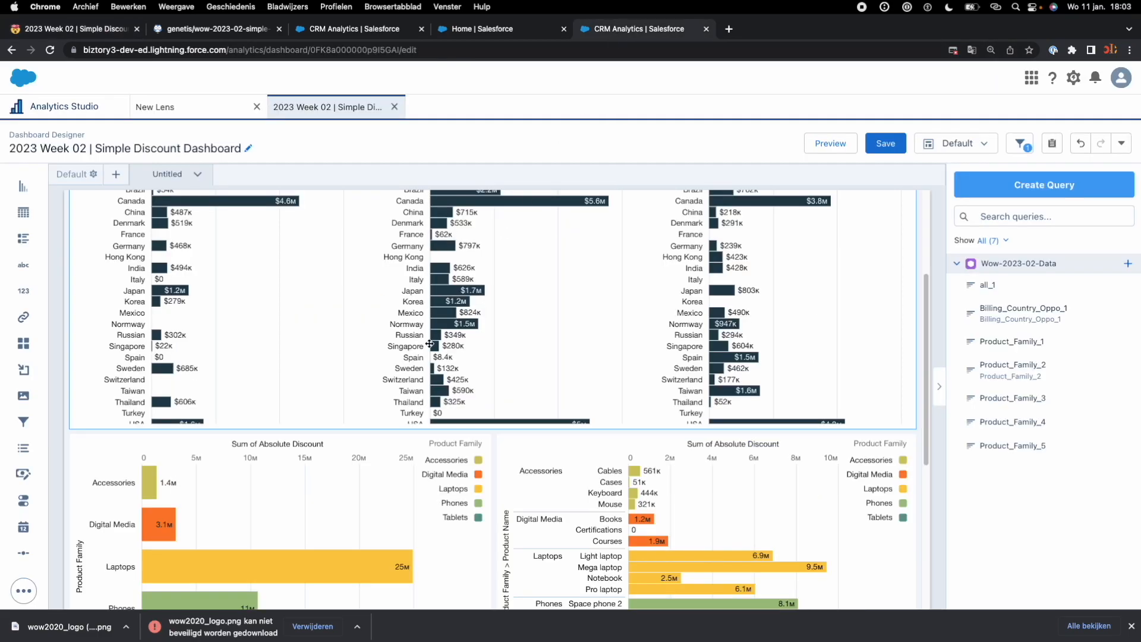
{"action": "scroll", "coordinate": [429, 378], "scroll_direction": "down", "scroll_amount": 5}
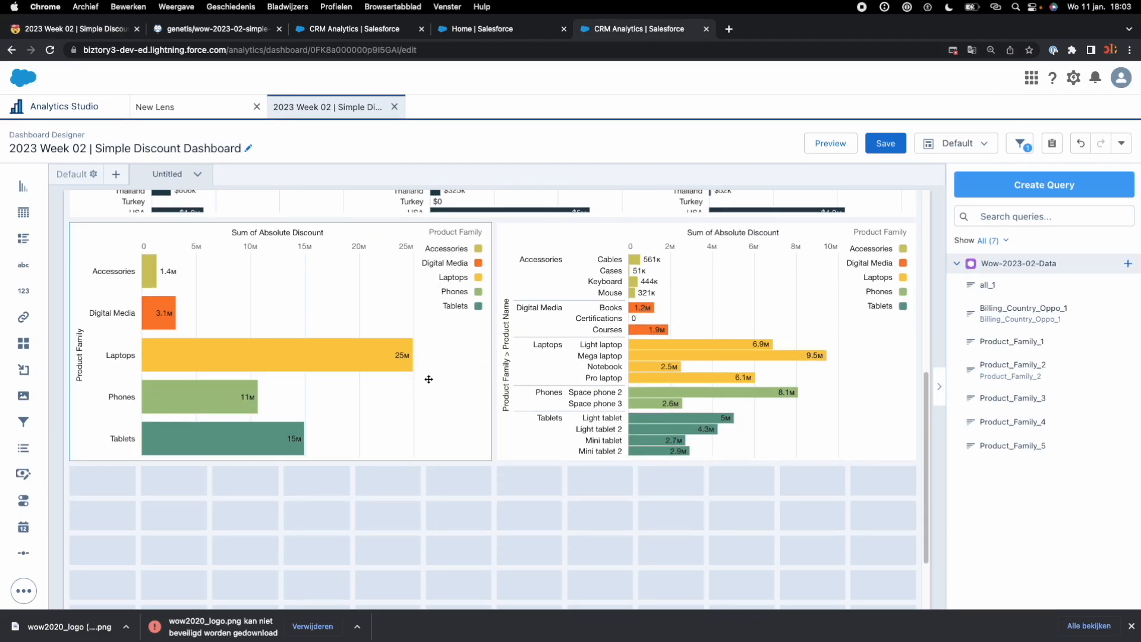
{"action": "left_click", "coordinate": [412, 413]}
{"action": "scroll", "coordinate": [1040, 496], "scroll_direction": "down", "scroll_amount": 5}
{"action": "scroll", "coordinate": [1039, 496], "scroll_direction": "down", "scroll_amount": 2}
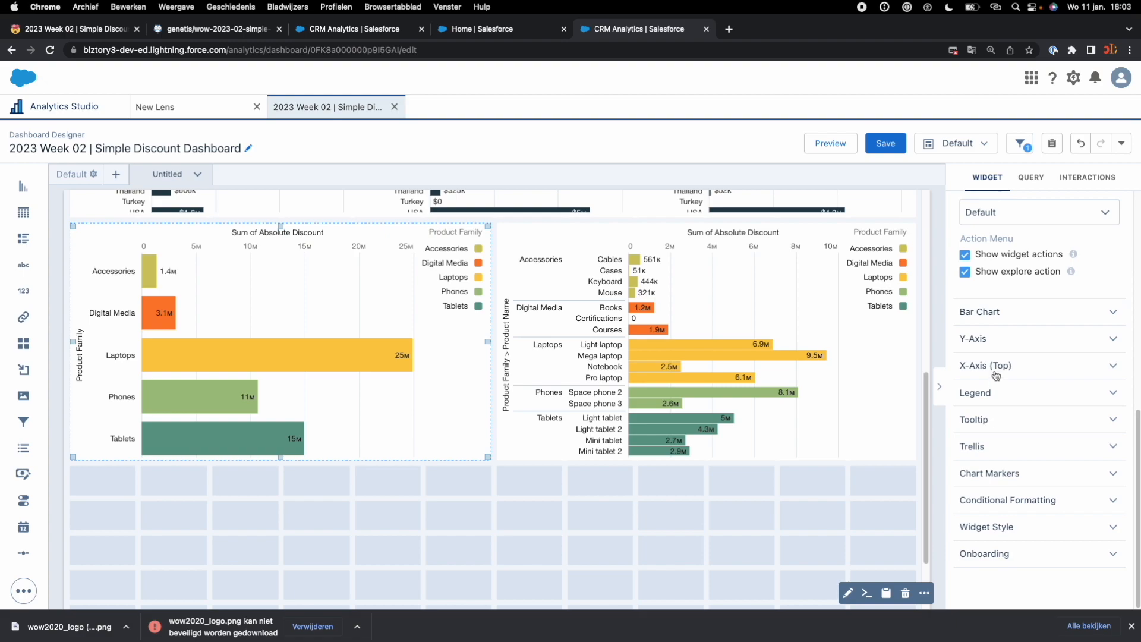
{"action": "left_click", "coordinate": [995, 340]}
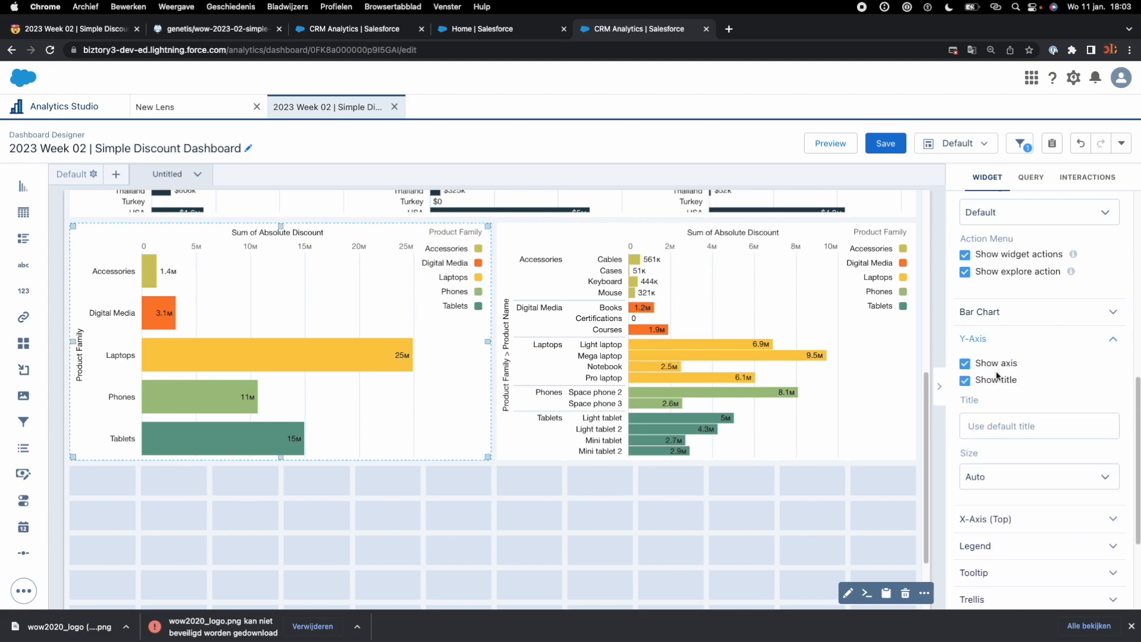
{"action": "left_click", "coordinate": [965, 381]}
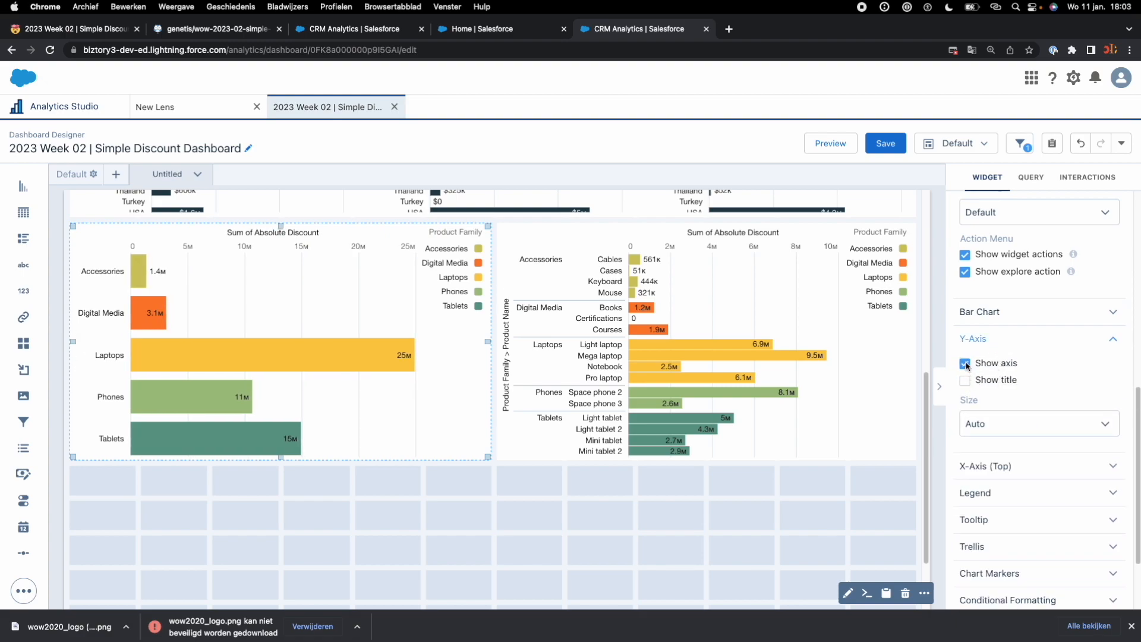
{"action": "left_click", "coordinate": [966, 364]}
{"action": "left_click", "coordinate": [966, 364]}
{"action": "left_click", "coordinate": [1006, 473]}
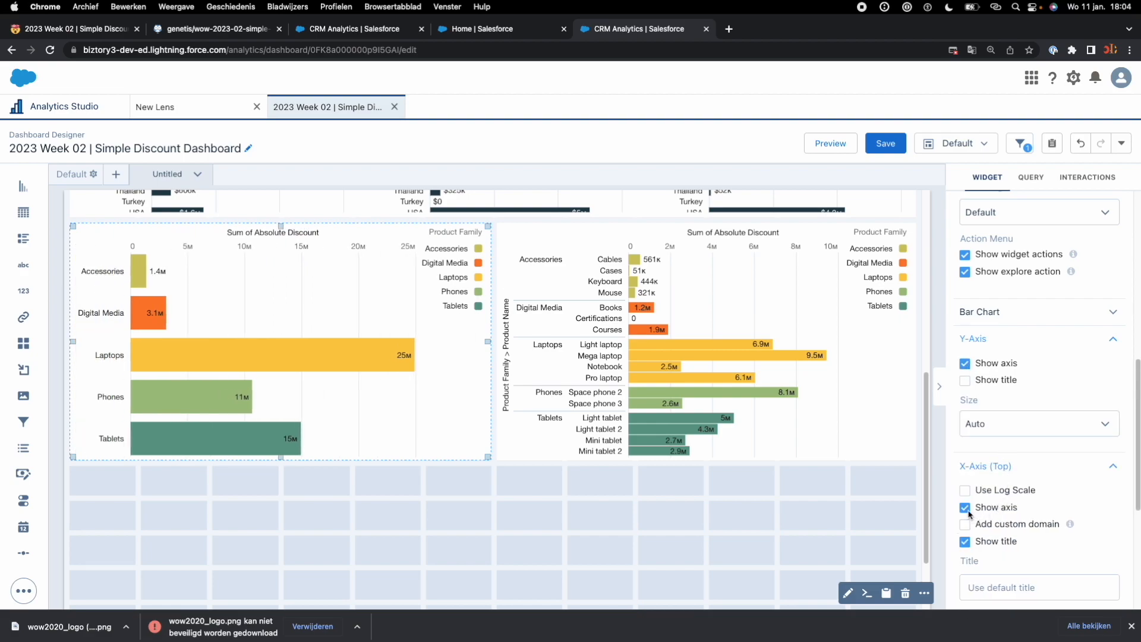
{"action": "left_click", "coordinate": [965, 542]}
Step: Hide the Y-axis title and the top X-axis title of the product name chart
{"action": "left_click", "coordinate": [807, 416]}
{"action": "scroll", "coordinate": [1011, 529], "scroll_direction": "down", "scroll_amount": 6}
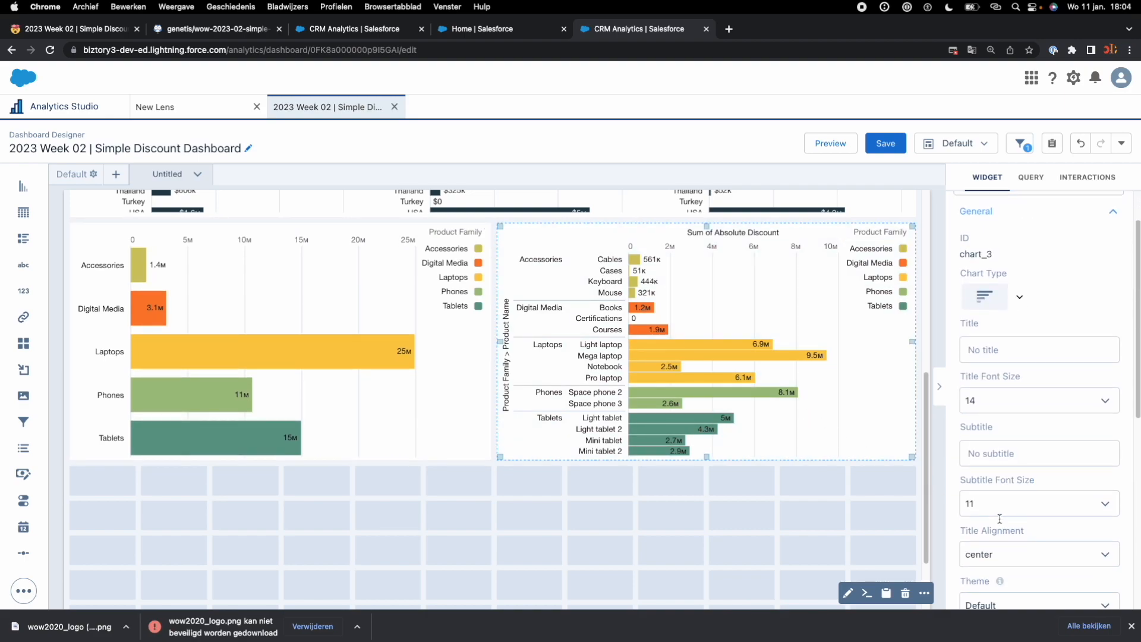
{"action": "left_click", "coordinate": [1002, 501]}
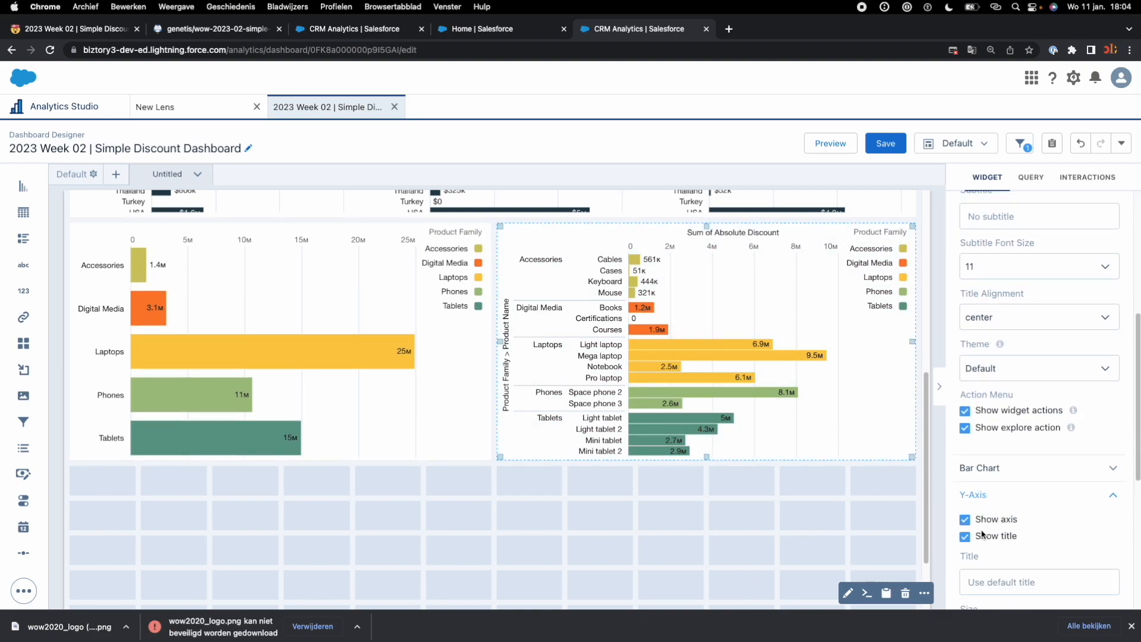
{"action": "left_click", "coordinate": [966, 538]}
{"action": "scroll", "coordinate": [980, 523], "scroll_direction": "down", "scroll_amount": 4}
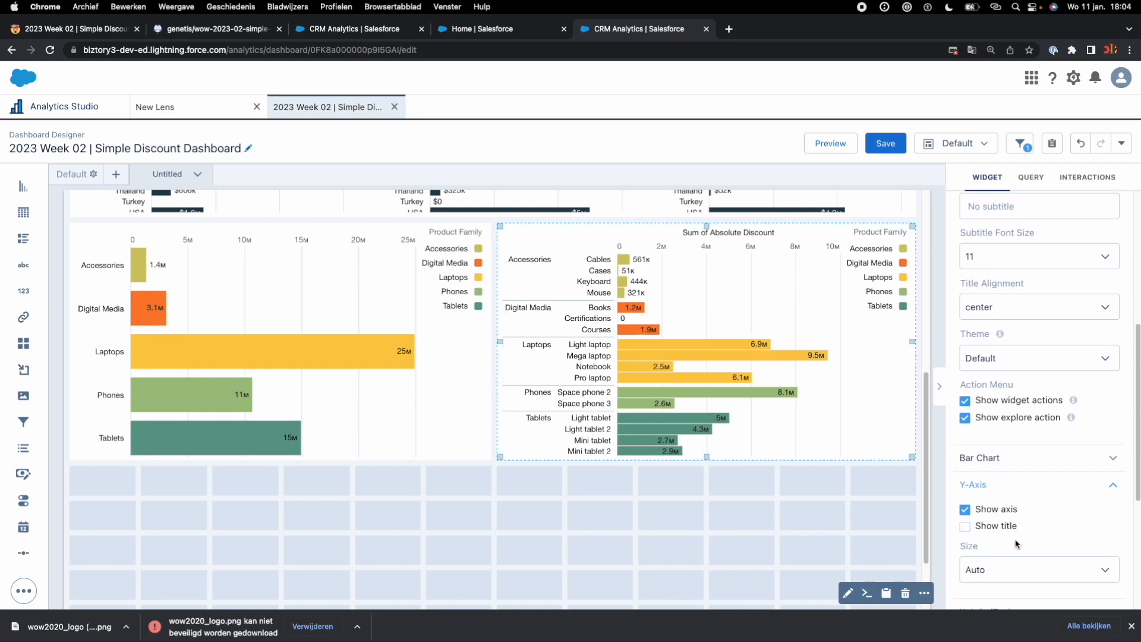
{"action": "left_click", "coordinate": [1002, 441]}
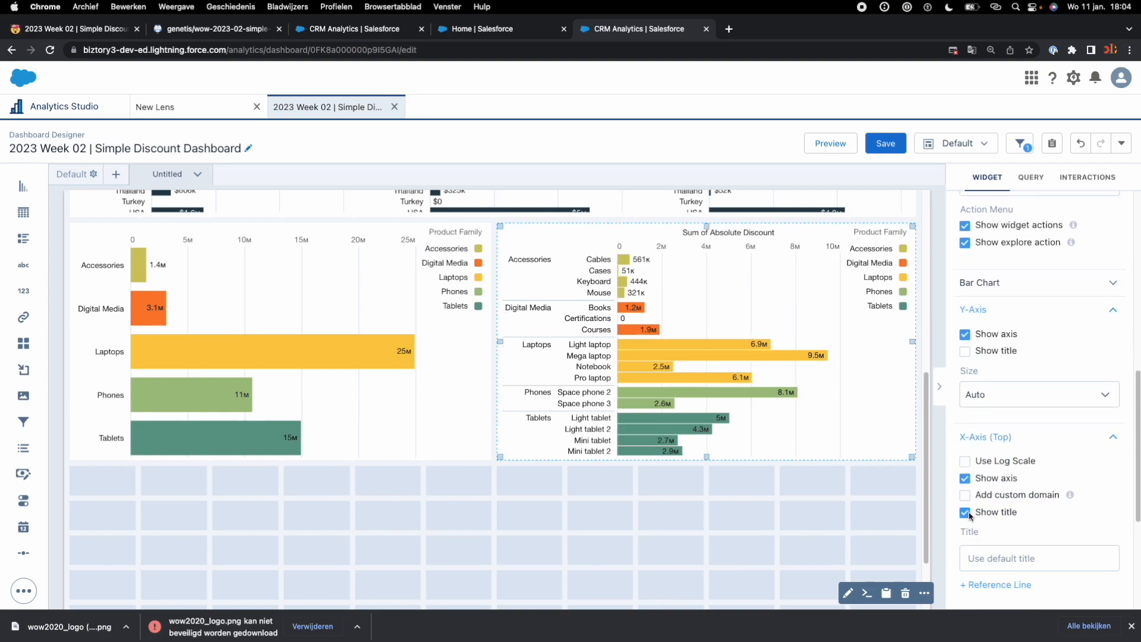
{"action": "left_click", "coordinate": [966, 512]}
Step: Save the dashboard as 2023 Week 02 | Simple Discount Dashboard in My Private App
{"action": "left_click", "coordinate": [886, 143]}
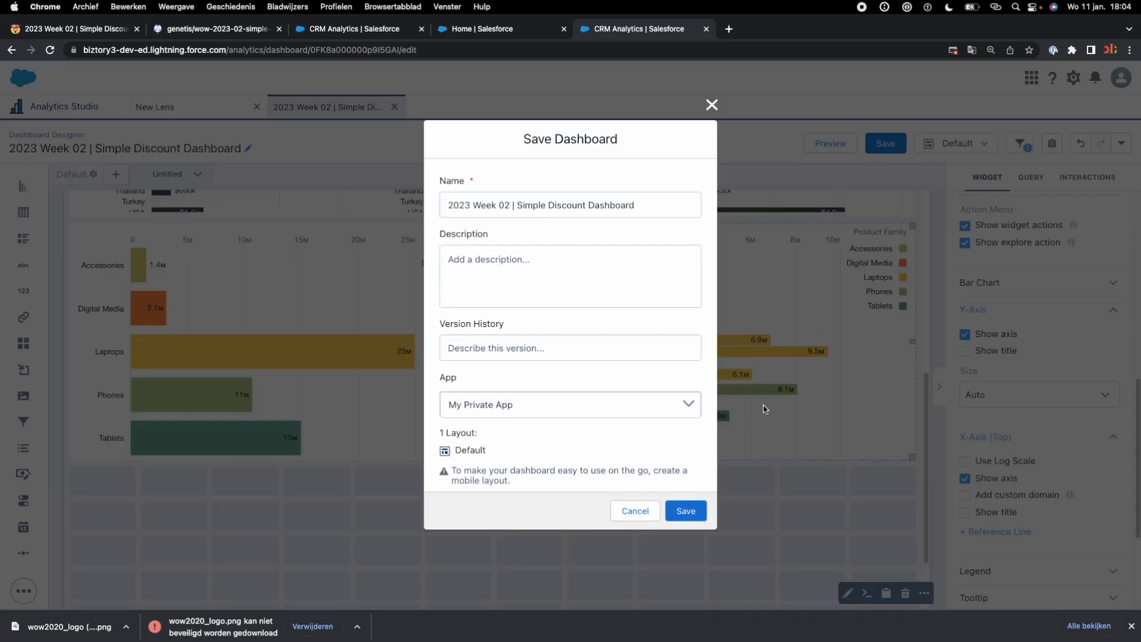
{"action": "left_click", "coordinate": [697, 503]}
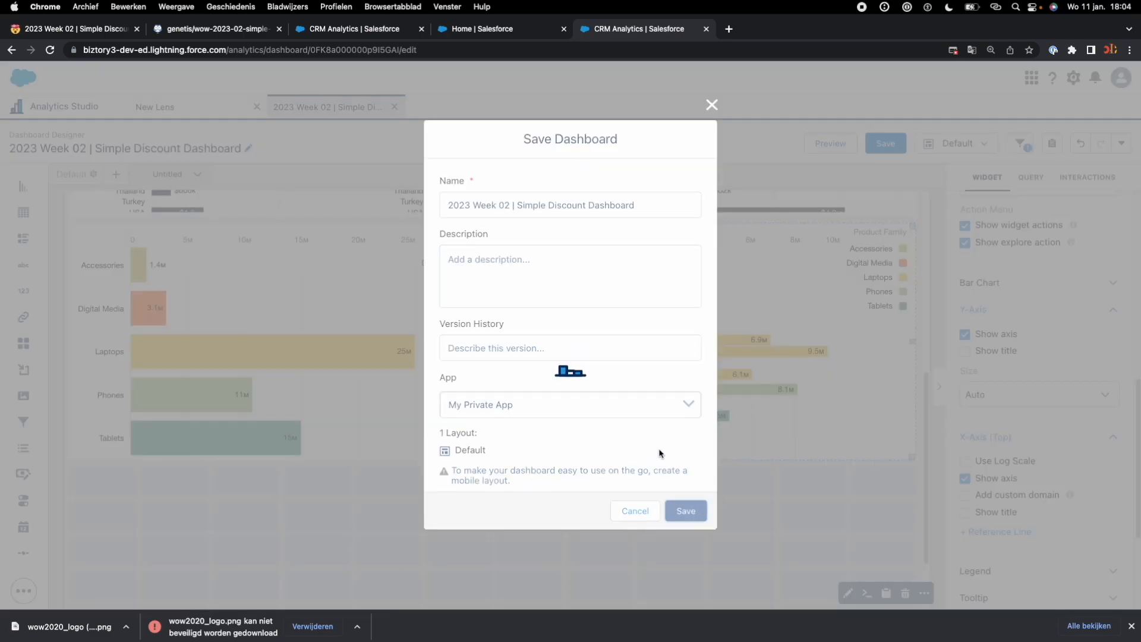
{"action": "scroll", "coordinate": [616, 432], "scroll_direction": "up", "scroll_amount": 2}
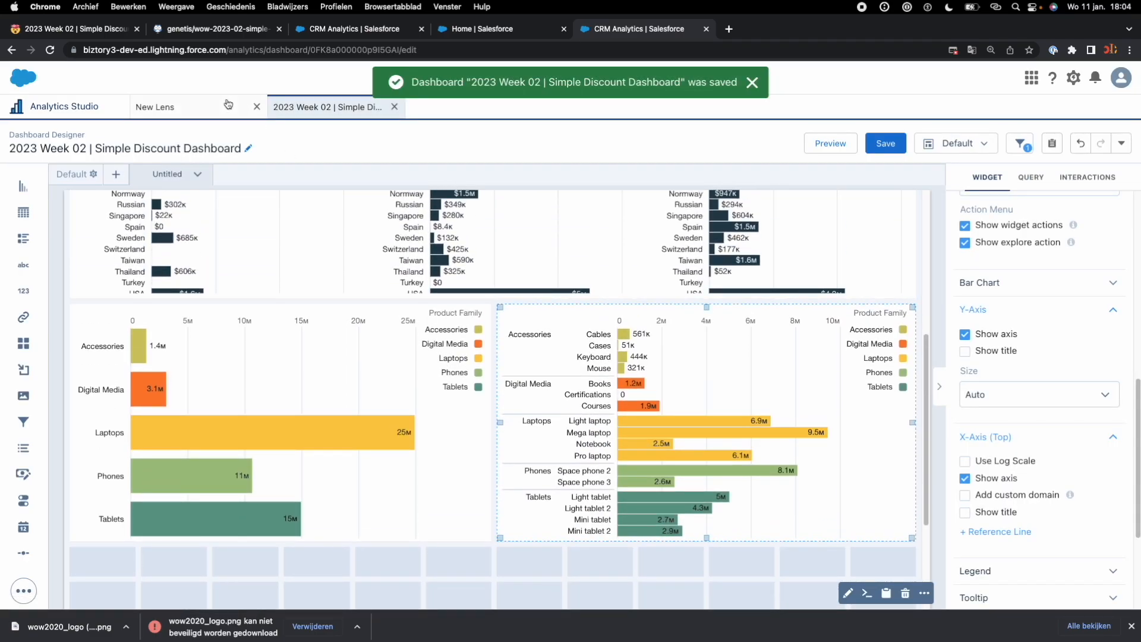
Step: Compare the dashboard's charts and header with the challenge's reference image on the Workout Wednesday page
{"action": "left_click", "coordinate": [90, 31]}
{"action": "left_click", "coordinate": [596, 28]}
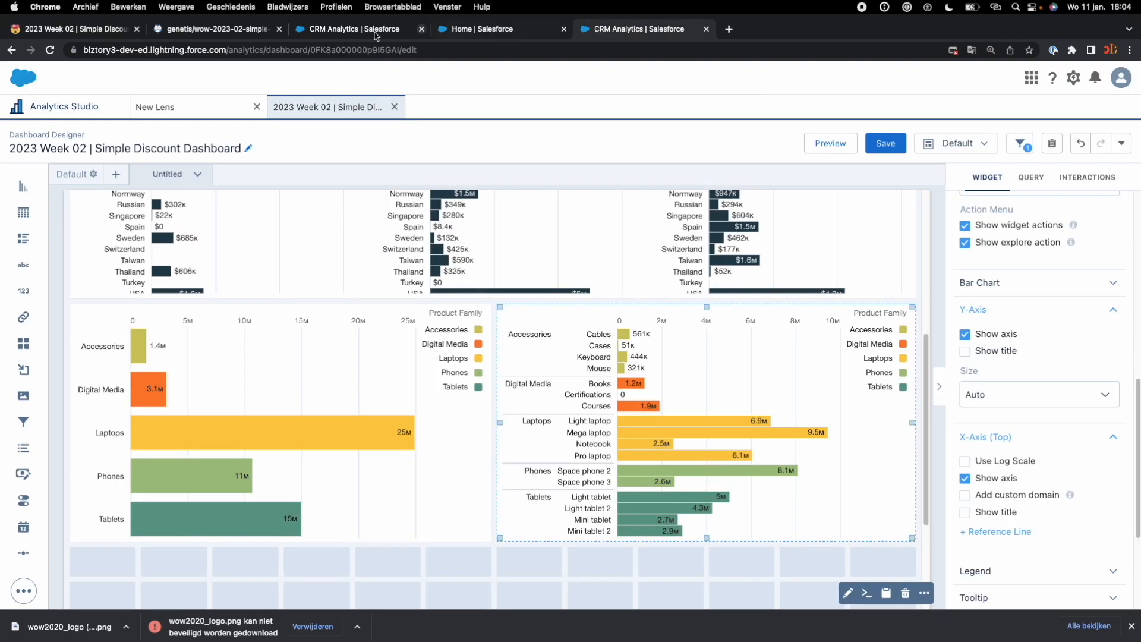
{"action": "left_click", "coordinate": [92, 32]}
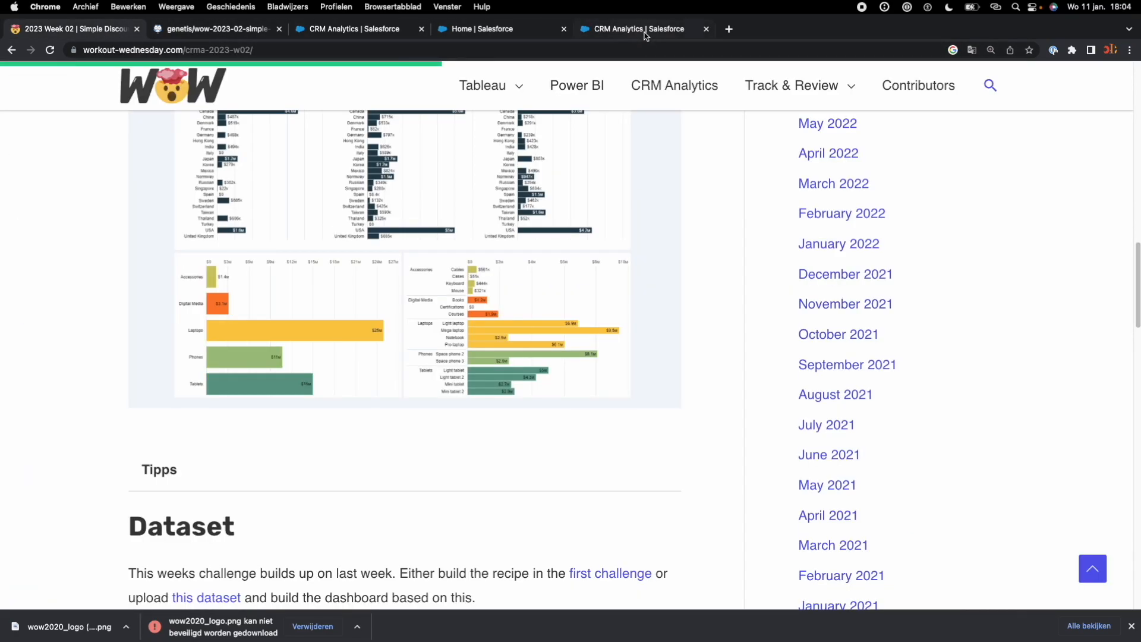
{"action": "left_click", "coordinate": [642, 33]}
{"action": "left_click", "coordinate": [117, 35]}
{"action": "scroll", "coordinate": [475, 384], "scroll_direction": "up", "scroll_amount": 2}
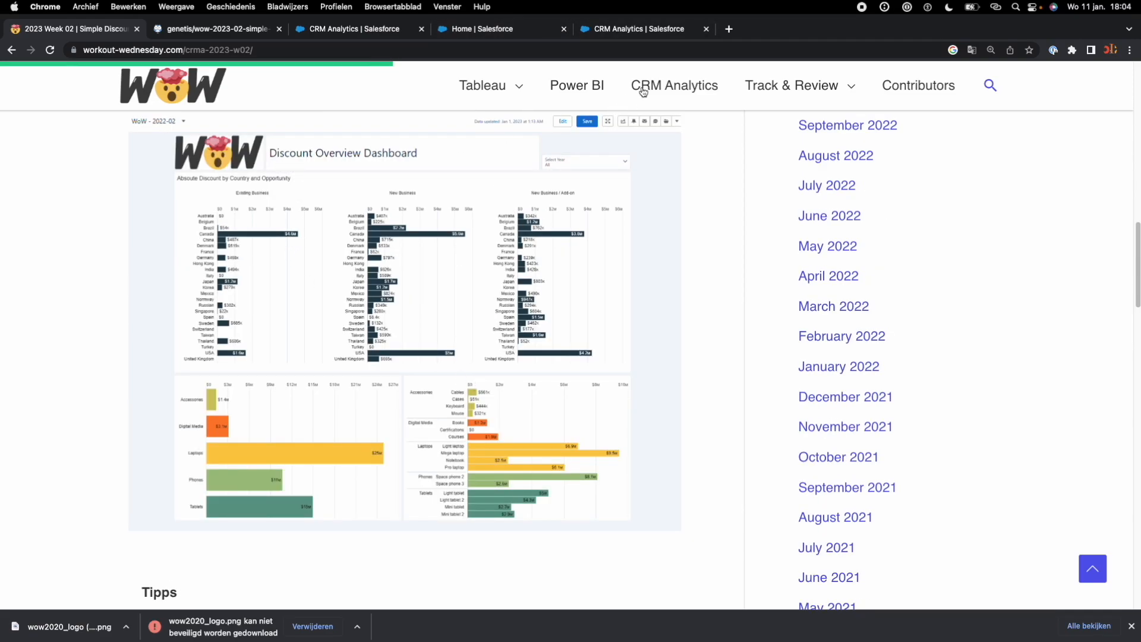
{"action": "left_click", "coordinate": [642, 31]}
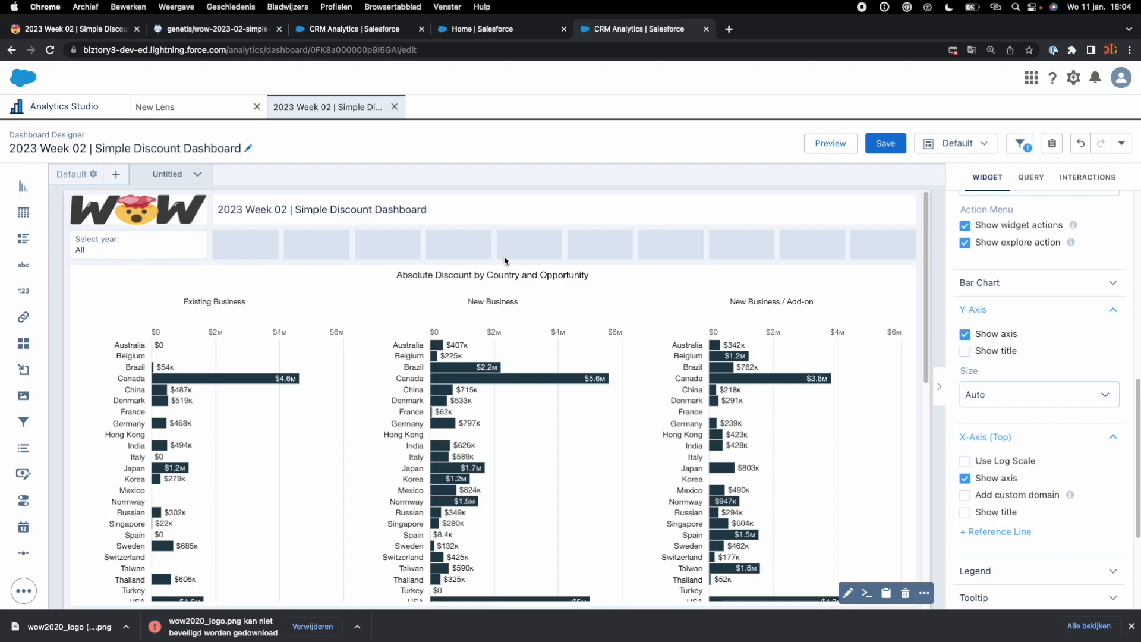
Step: Stretch the dashboard's title text widget down to two grid rows high
{"action": "left_click", "coordinate": [364, 215]}
{"action": "left_click", "coordinate": [560, 233]}
{"action": "left_click", "coordinate": [562, 222]}
{"action": "left_click_drag", "start_coordinate": [565, 225], "coordinate": [565, 258]}
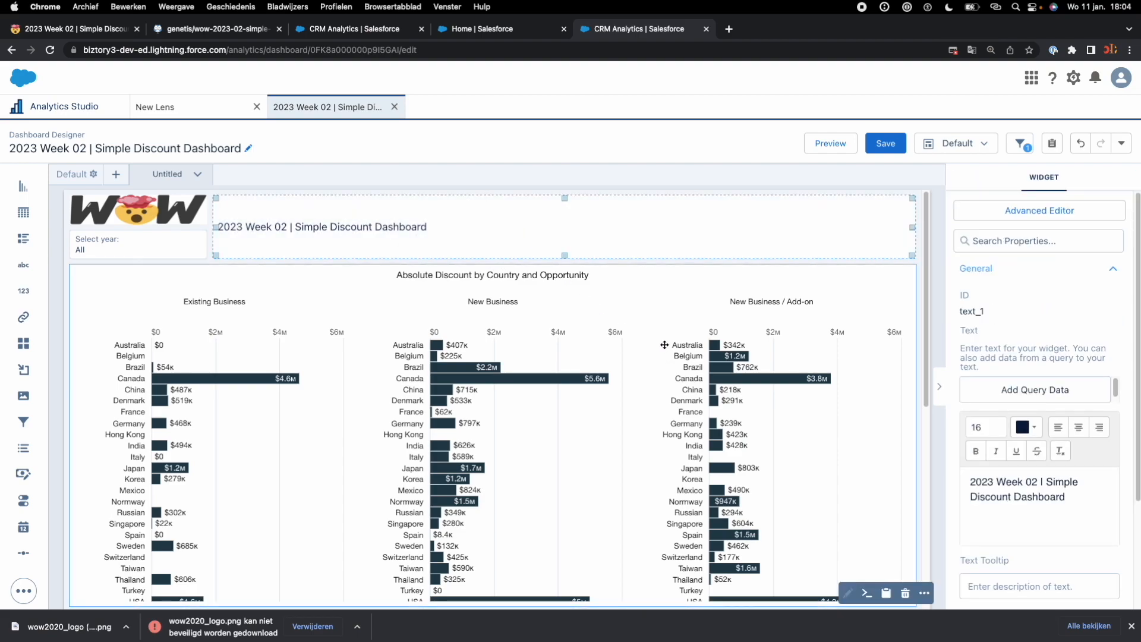
Step: Replace the title widget's text with "Discount Overview Dashboard"
{"action": "left_click_drag", "start_coordinate": [1088, 528], "coordinate": [964, 479]}
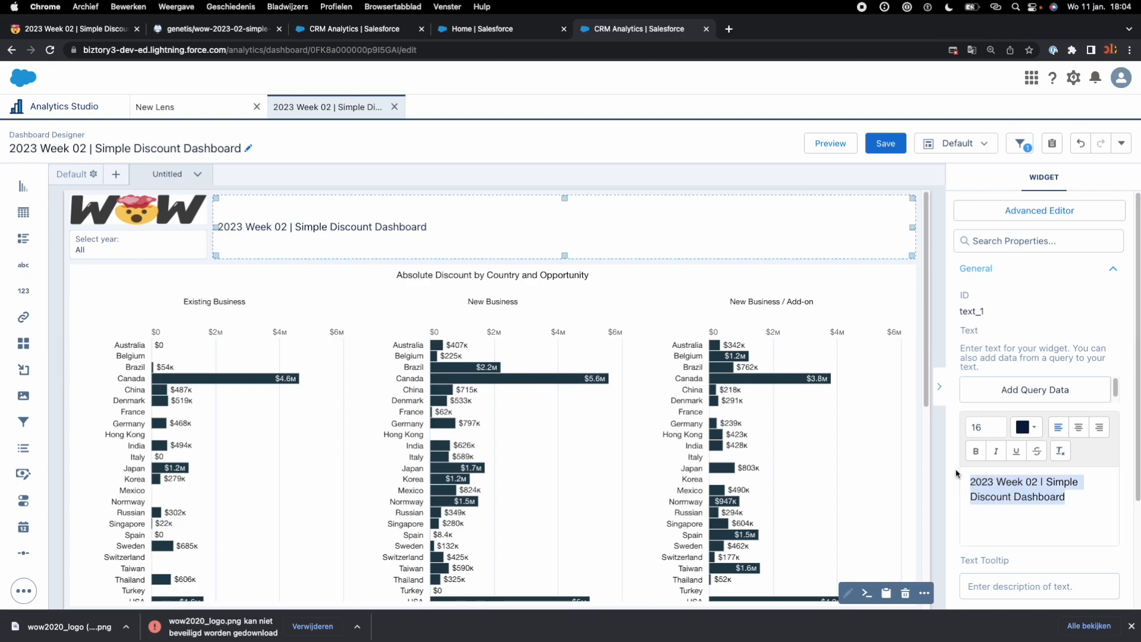
{"action": "type", "text": "Discount Over"}
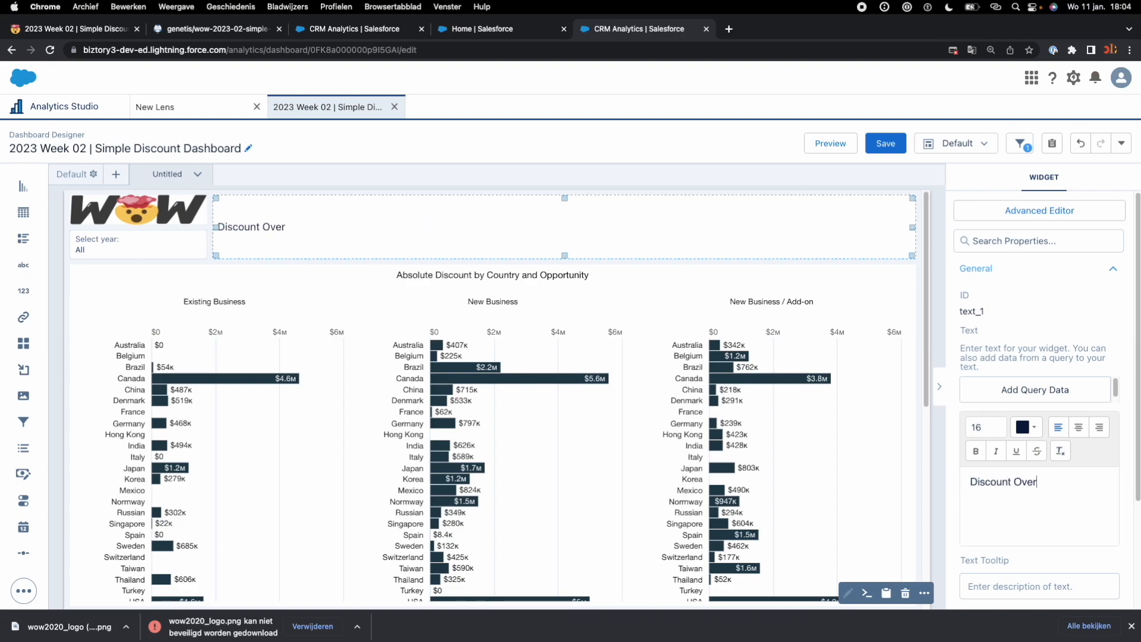
{"action": "type", "text": "vierw"}
{"action": "key", "text": "BackSpace"}
{"action": "type", "text": "Dashboard"}
Step: Narrow the title widget by two grid columns and move the year filter into the lower row of the freed space
{"action": "left_click", "coordinate": [143, 249]}
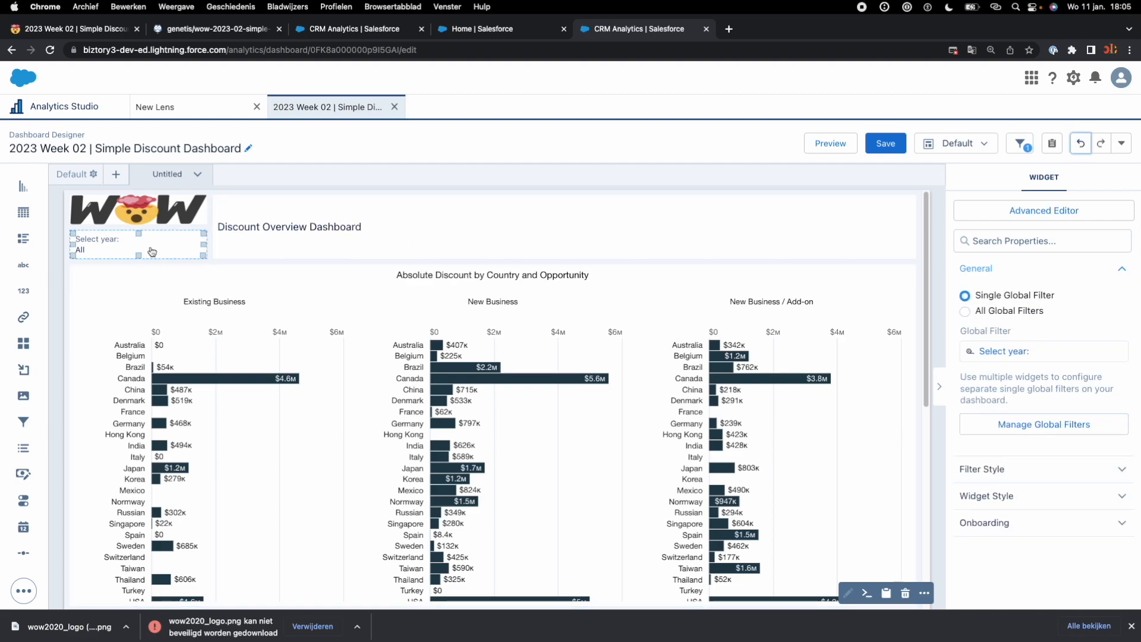
{"action": "left_click", "coordinate": [844, 236]}
{"action": "left_click_drag", "start_coordinate": [914, 228], "coordinate": [767, 228]}
{"action": "left_click_drag", "start_coordinate": [133, 248], "coordinate": [866, 243]}
Step: Preview the rearranged header, return to editing and enlarge the WOW logo widget to two grid rows high
{"action": "left_click", "coordinate": [831, 143]}
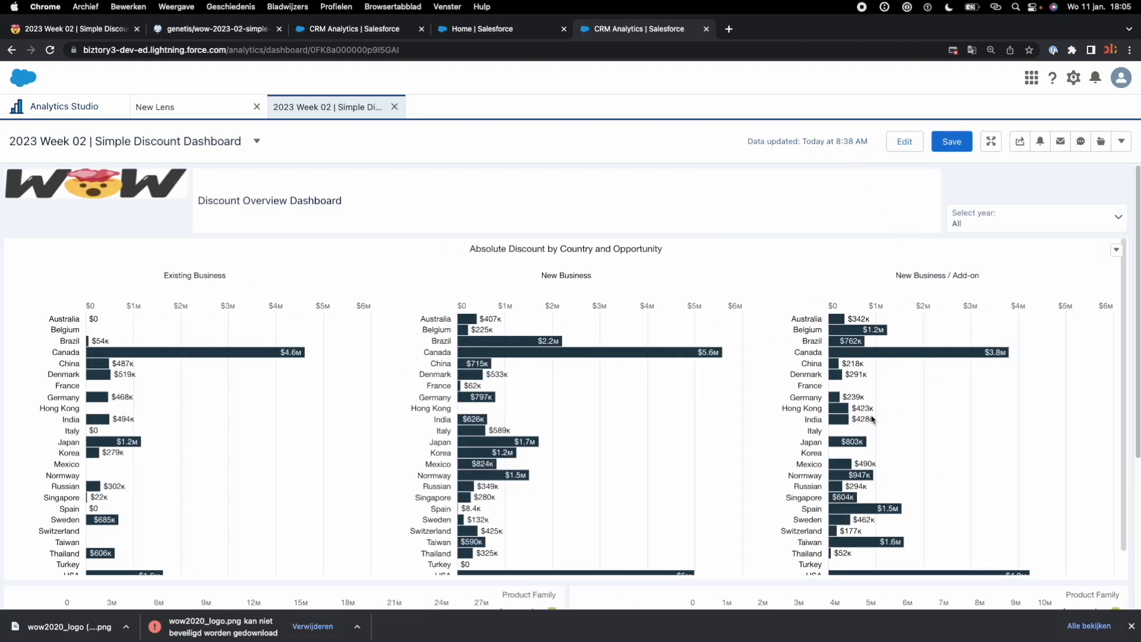
{"action": "left_click", "coordinate": [904, 142]}
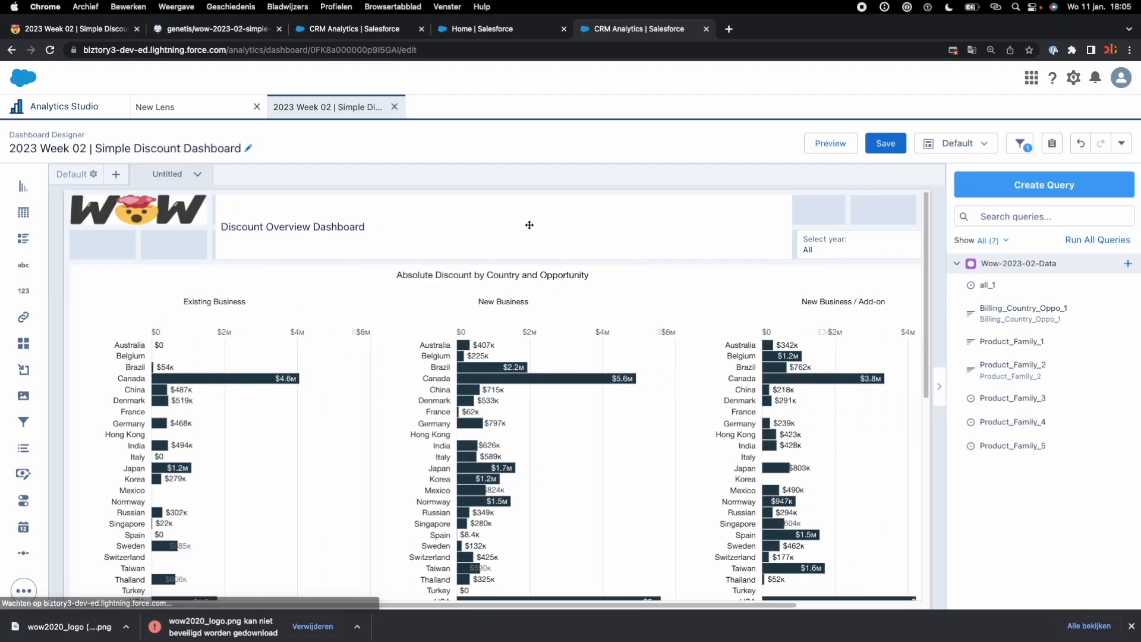
{"action": "left_click", "coordinate": [128, 216]}
{"action": "left_click", "coordinate": [491, 184]}
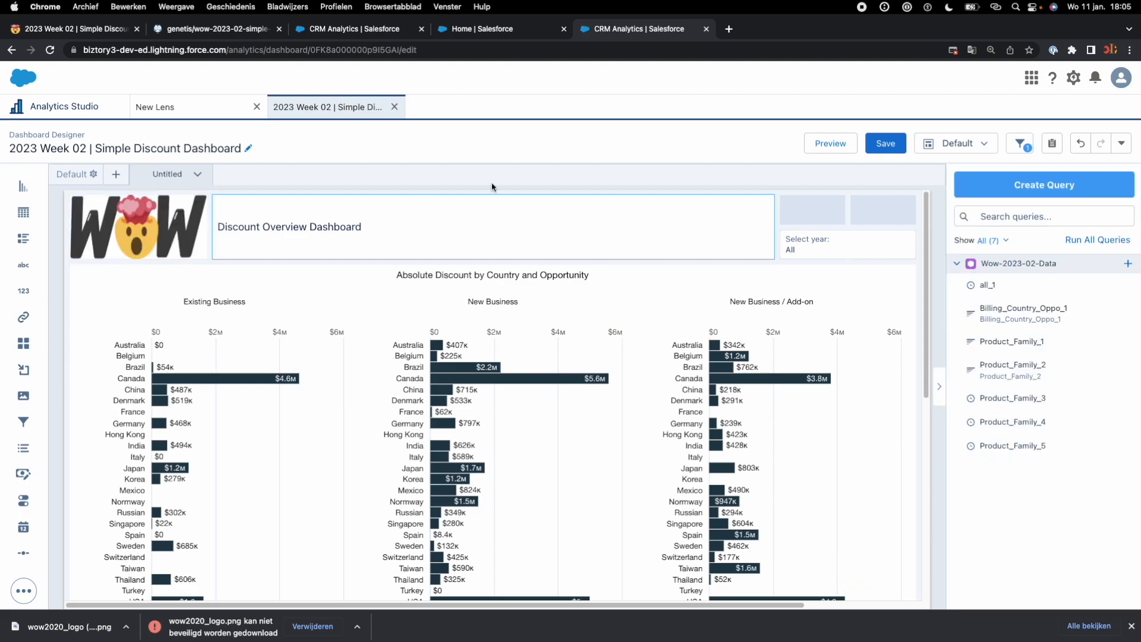
Step: Preview the whole dashboard with the enlarged logo and return to editing
{"action": "left_click", "coordinate": [823, 147]}
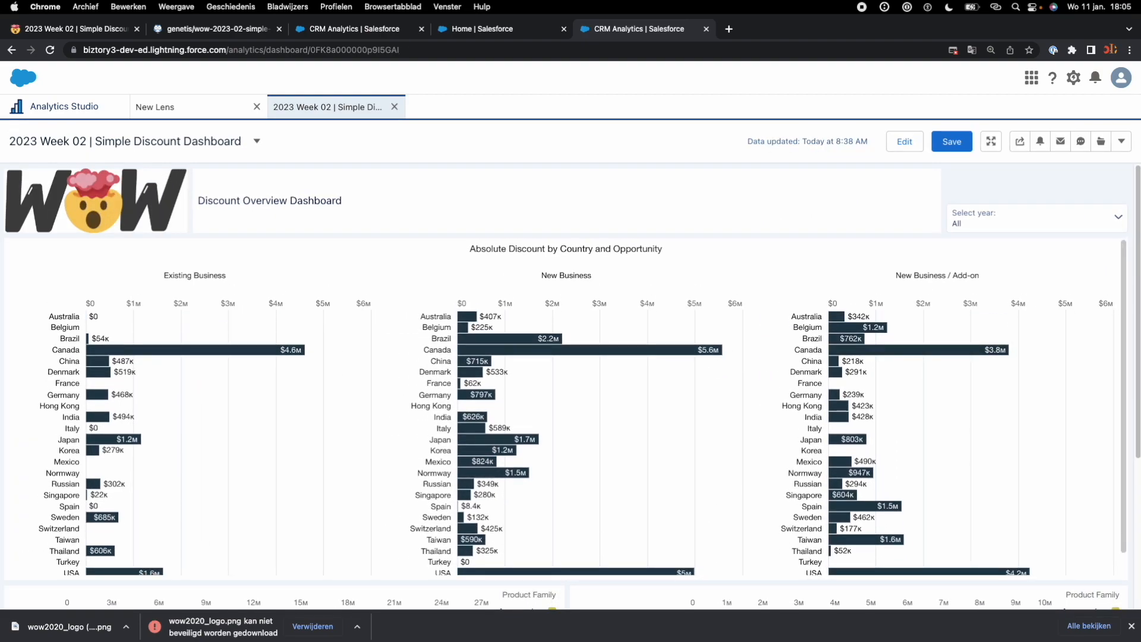
{"action": "scroll", "coordinate": [1132, 305], "scroll_direction": "down", "scroll_amount": 5}
{"action": "scroll", "coordinate": [1132, 305], "scroll_direction": "up", "scroll_amount": 5}
{"action": "left_click", "coordinate": [905, 141]}
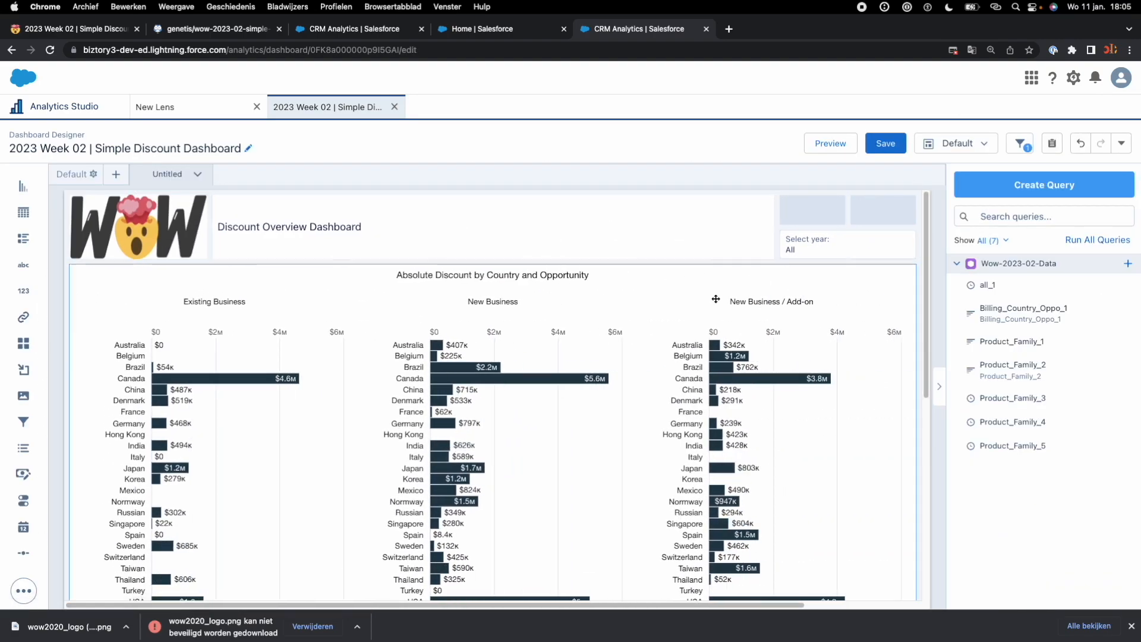